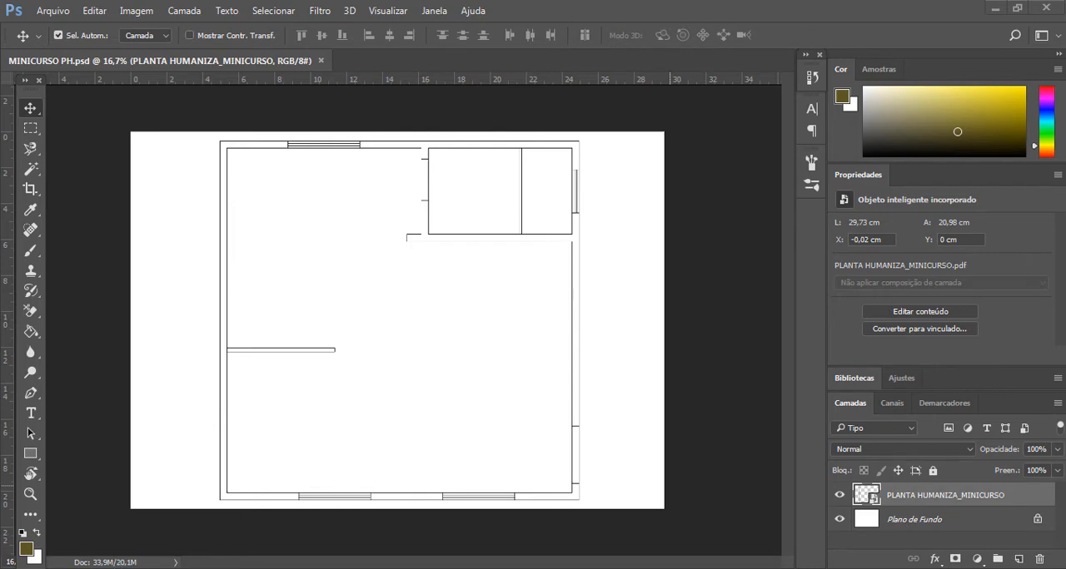
- Place the PRETO image from the TEXTURA folder into the floor plan document and set its layer opacity to 0%
{"action": "mouse_move", "coordinate": [188, 568]}
{"action": "left_click", "coordinate": [145, 523]}
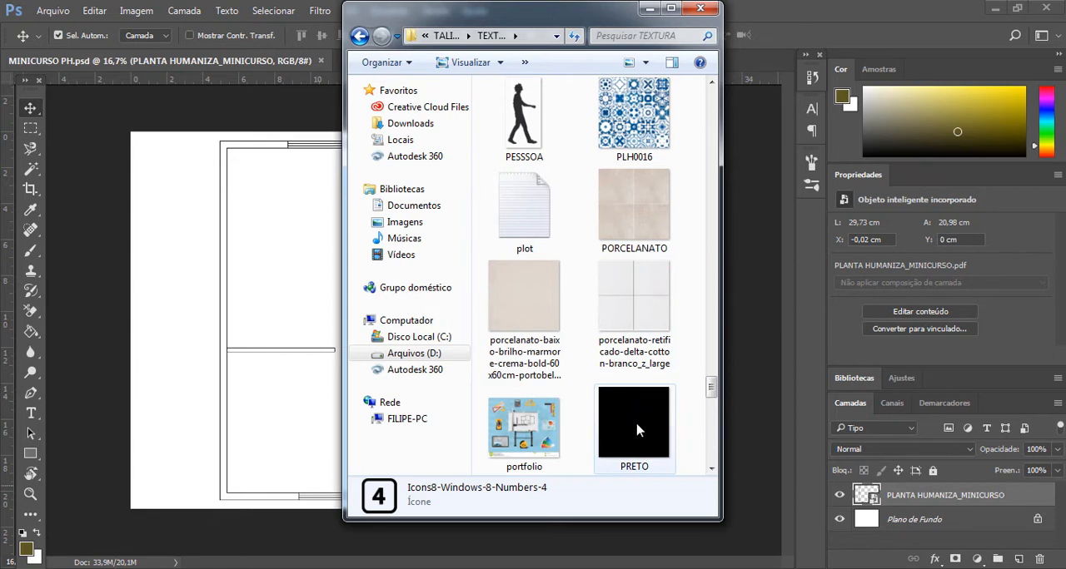
{"action": "left_click", "coordinate": [637, 428]}
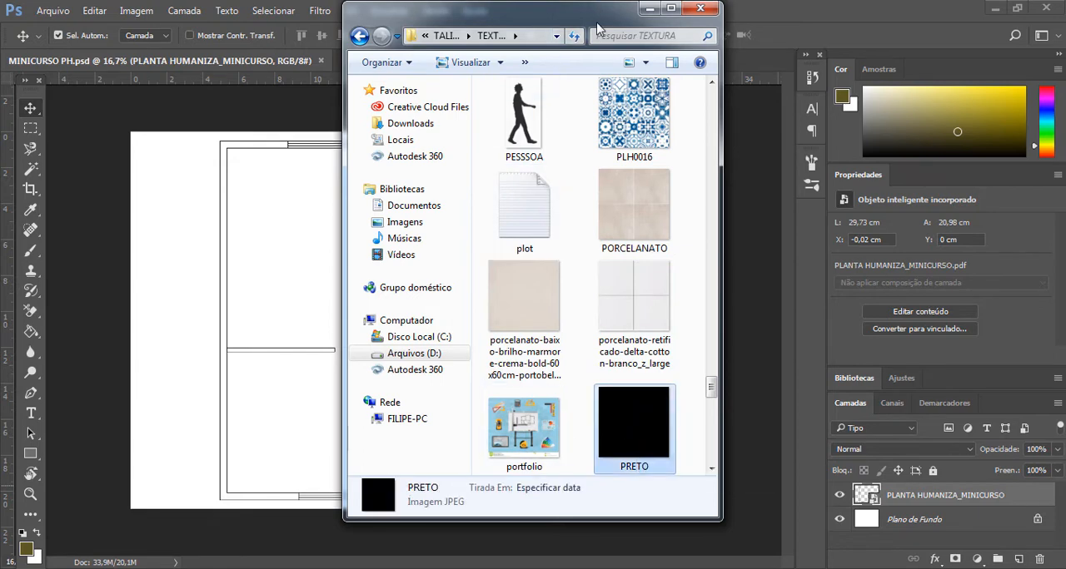
{"action": "left_click_drag", "start_coordinate": [621, 21], "coordinate": [849, 31]}
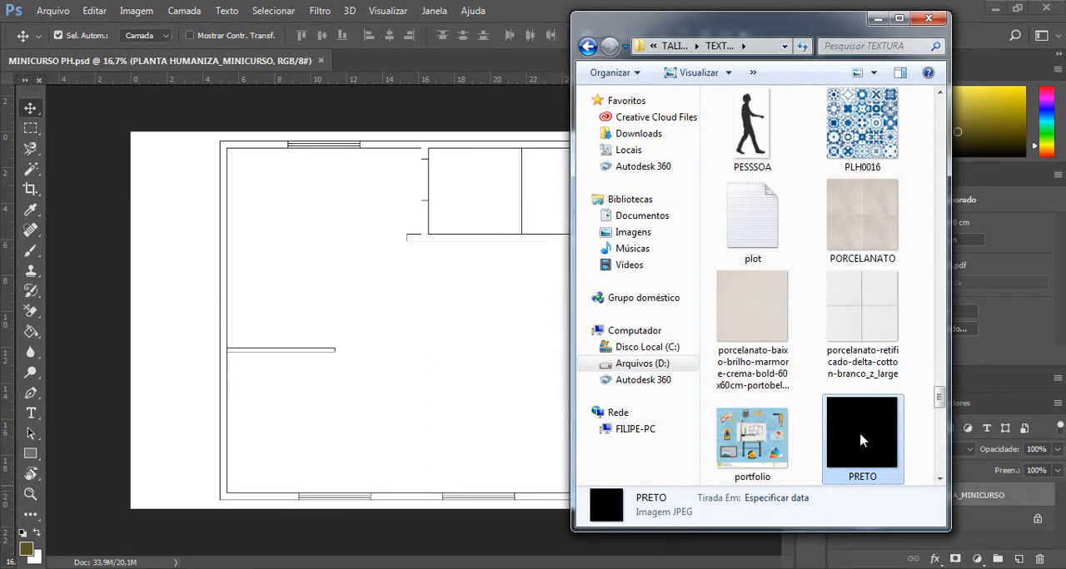
{"action": "left_click_drag", "start_coordinate": [862, 441], "coordinate": [509, 443]}
{"action": "left_click_drag", "start_coordinate": [439, 376], "coordinate": [438, 375]}
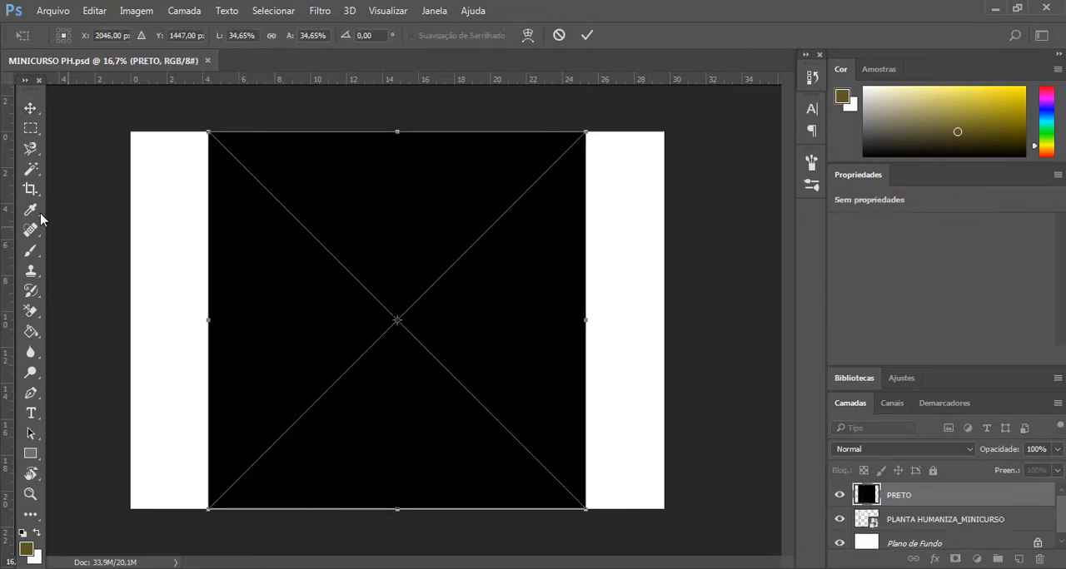
{"action": "left_click", "coordinate": [33, 113]}
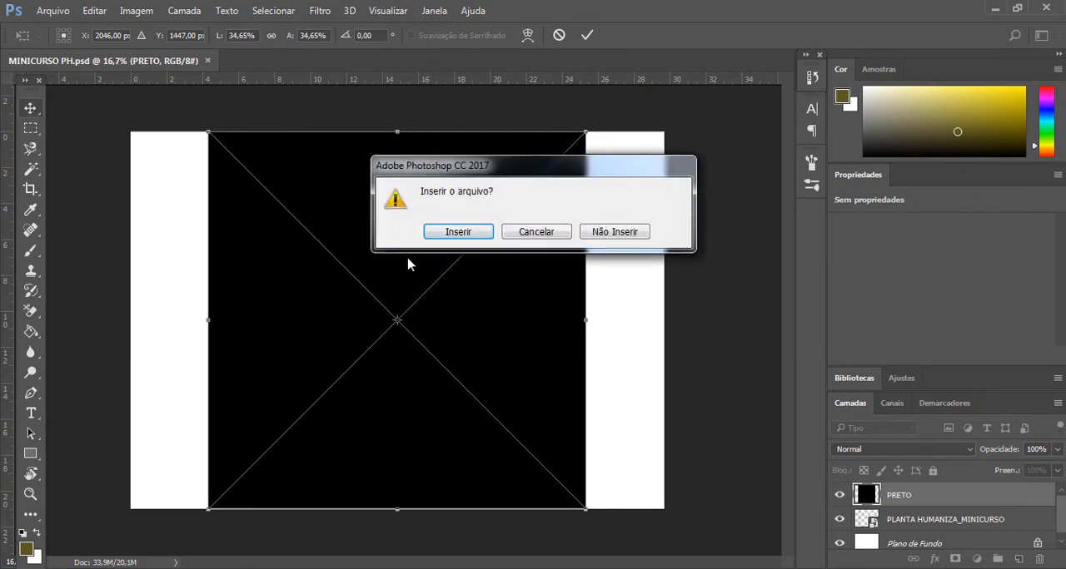
{"action": "left_click", "coordinate": [458, 233]}
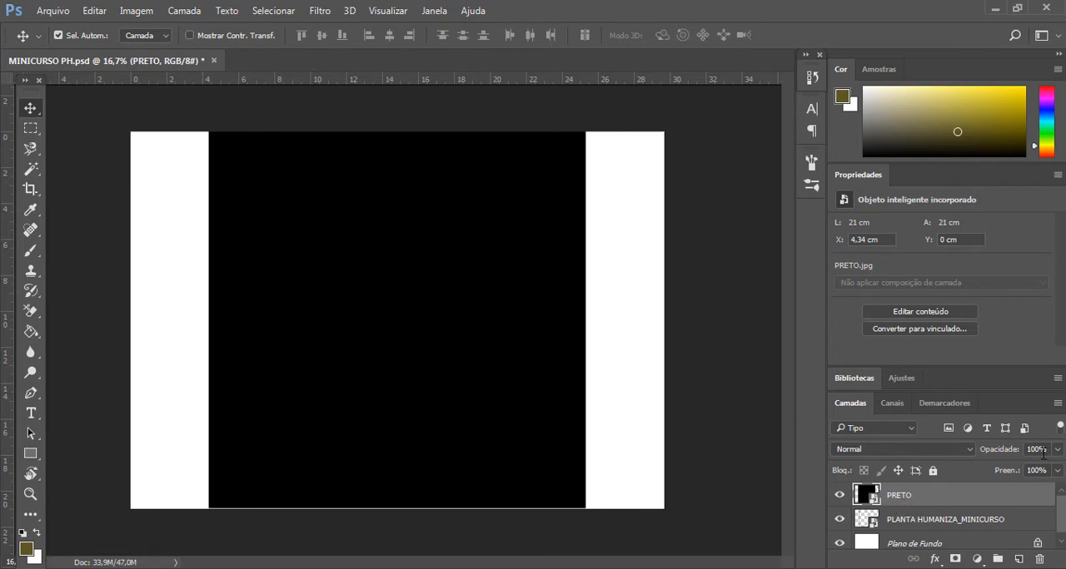
{"action": "left_click", "coordinate": [1057, 450]}
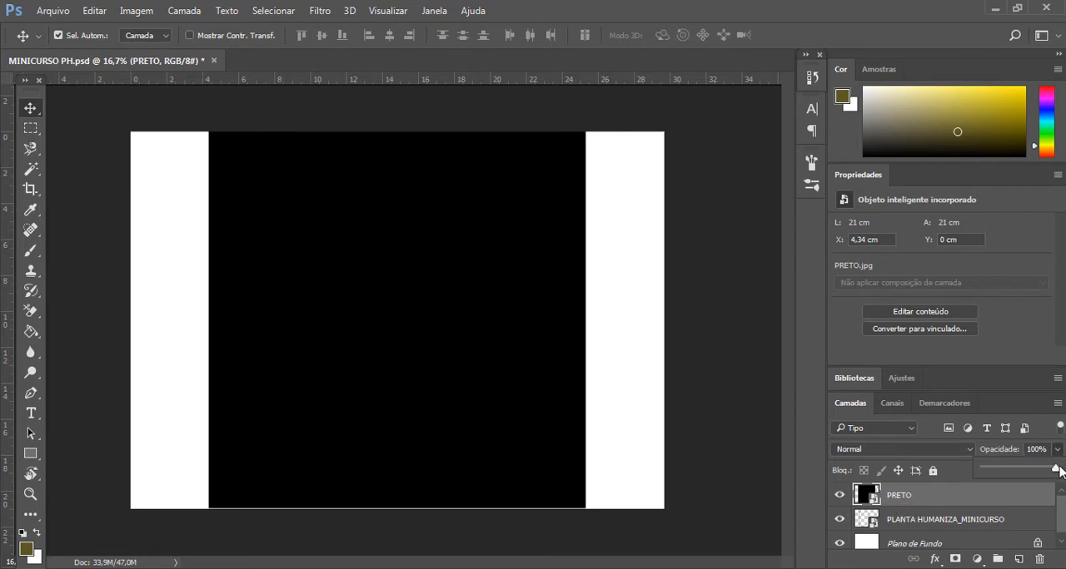
{"action": "left_click_drag", "start_coordinate": [1057, 470], "coordinate": [962, 472]}
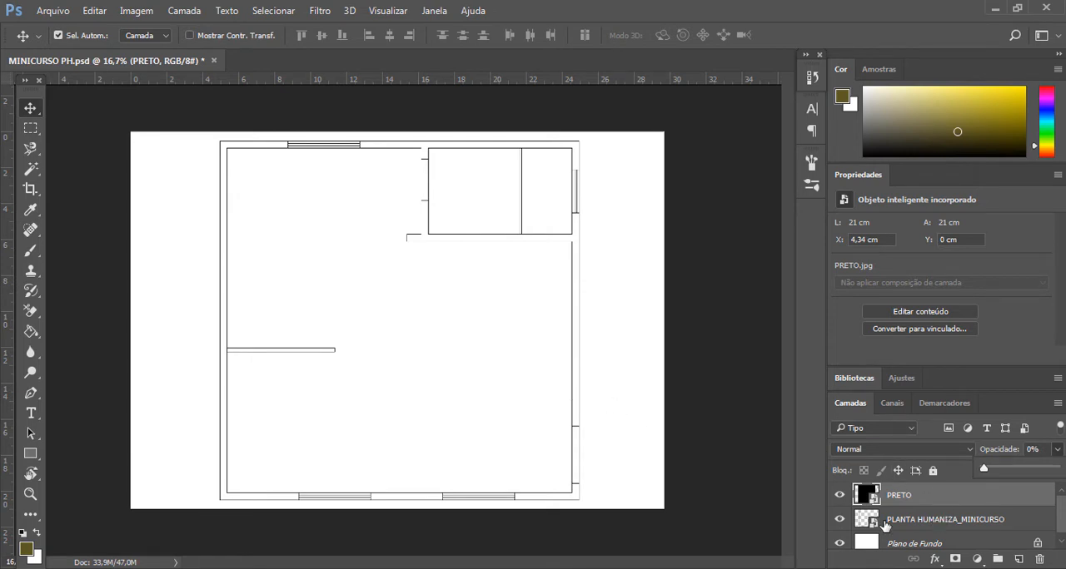
- Activate the Magic Wand and rasterize the PLANTA HUMANIZA_MINICURSO layer
{"action": "left_click", "coordinate": [899, 522]}
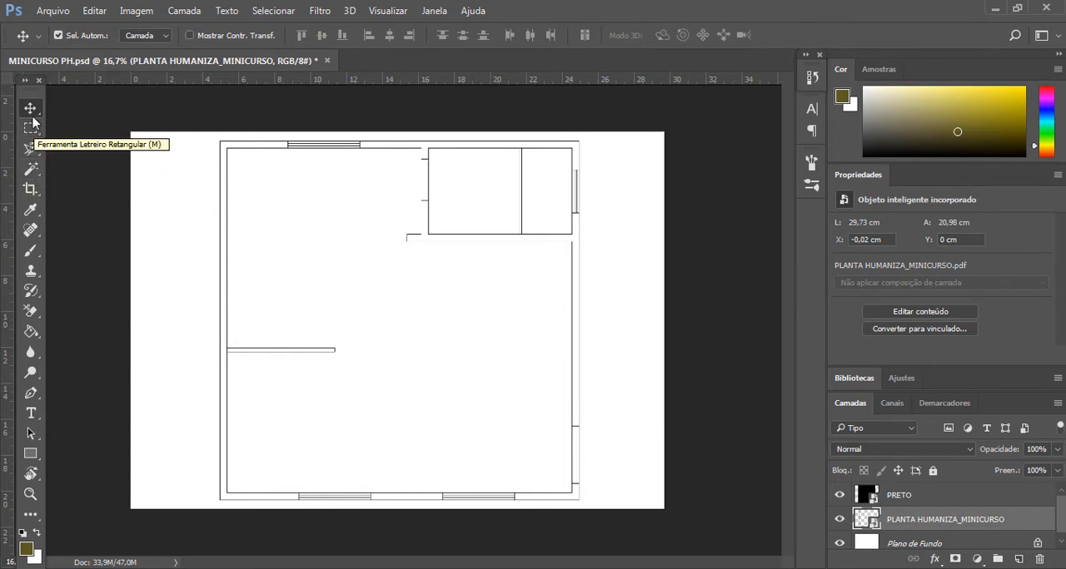
{"action": "left_click", "coordinate": [34, 172]}
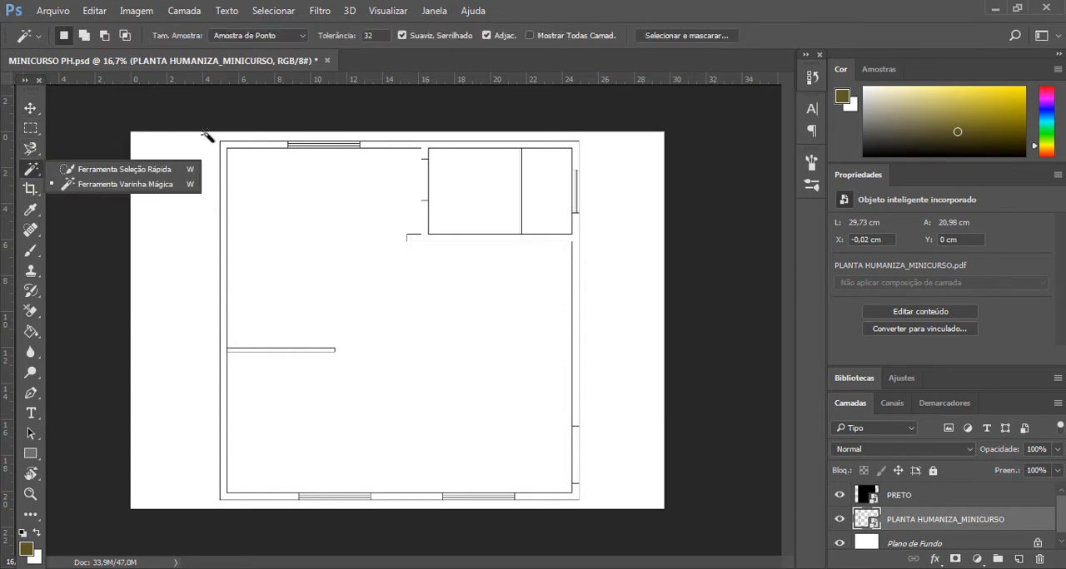
{"action": "left_click", "coordinate": [506, 192]}
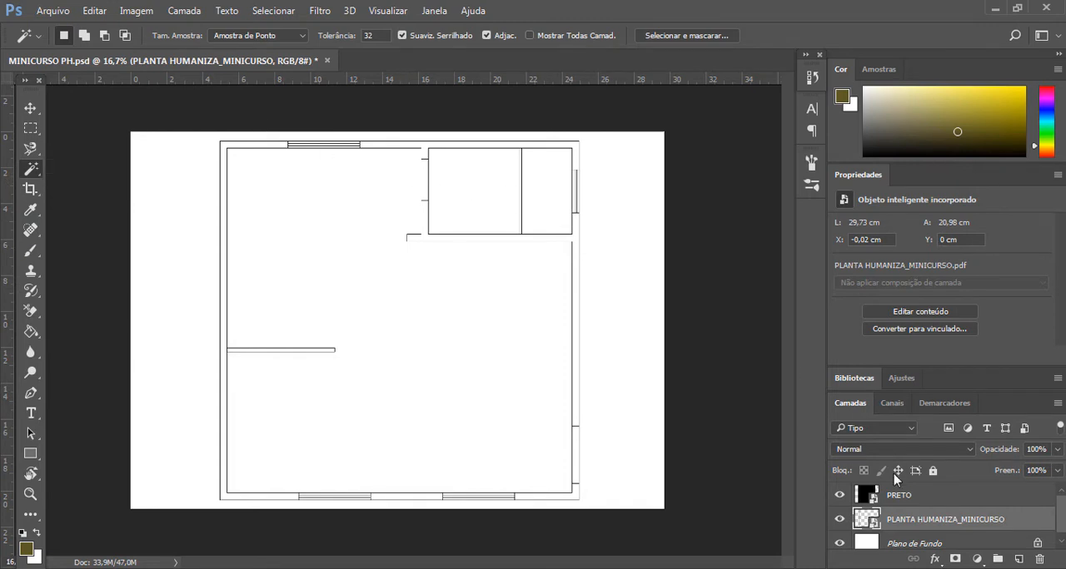
{"action": "right_click", "coordinate": [907, 520]}
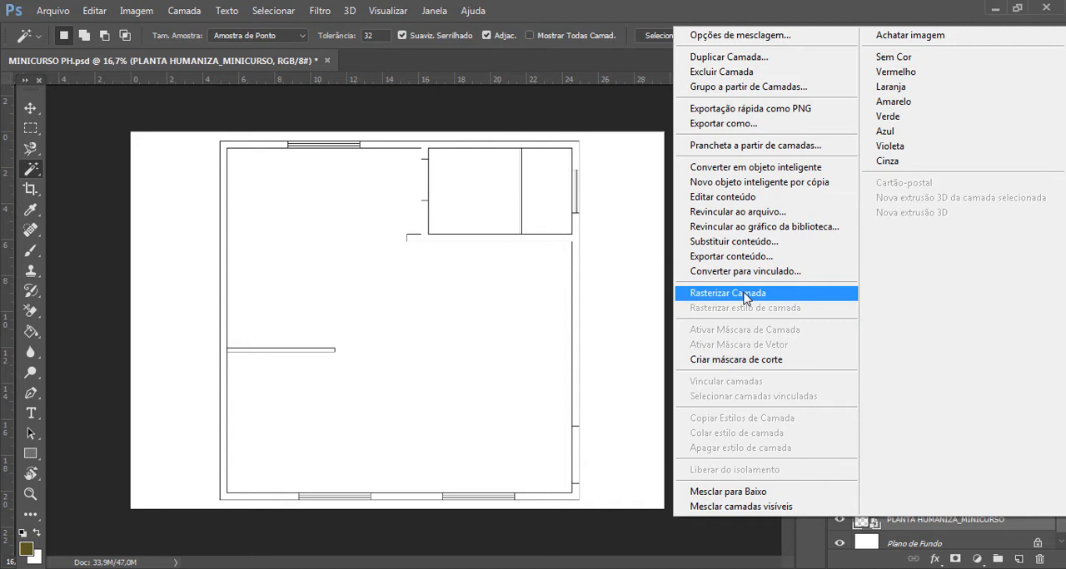
{"action": "left_click", "coordinate": [746, 295]}
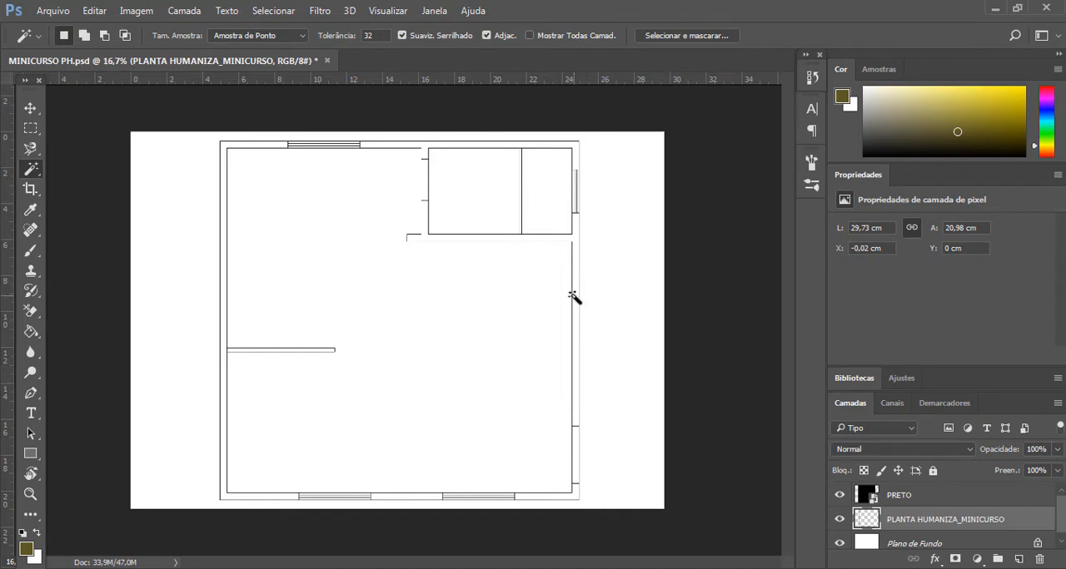
- Select the plan's left exterior wall and the lower wall segments between and beside the windows with the Magic Wand
{"action": "key", "text": "ctrl+plus"}
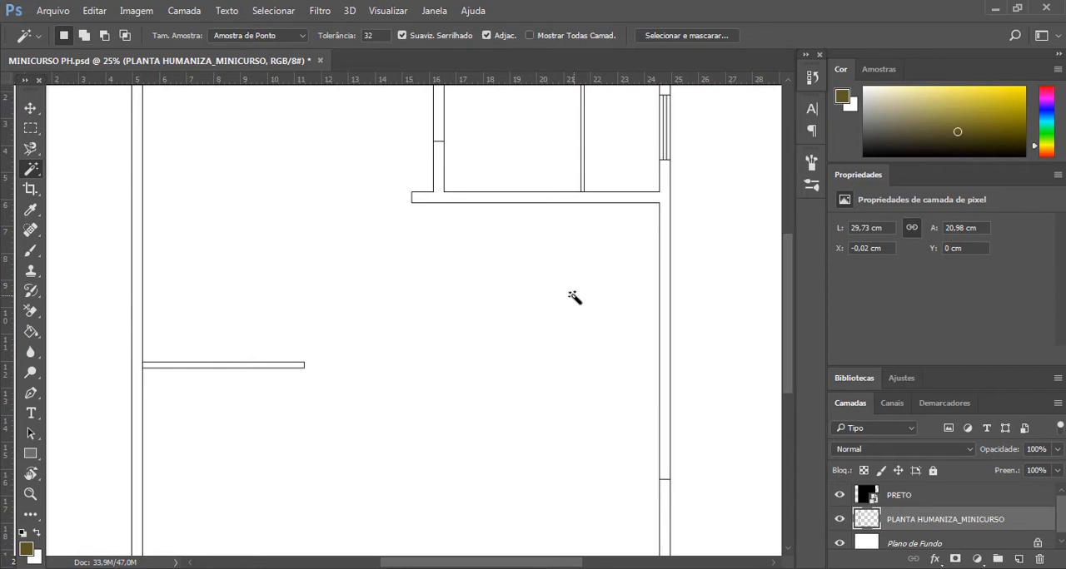
{"action": "scroll", "coordinate": [574, 297], "scroll_direction": "up", "scroll_amount": 4}
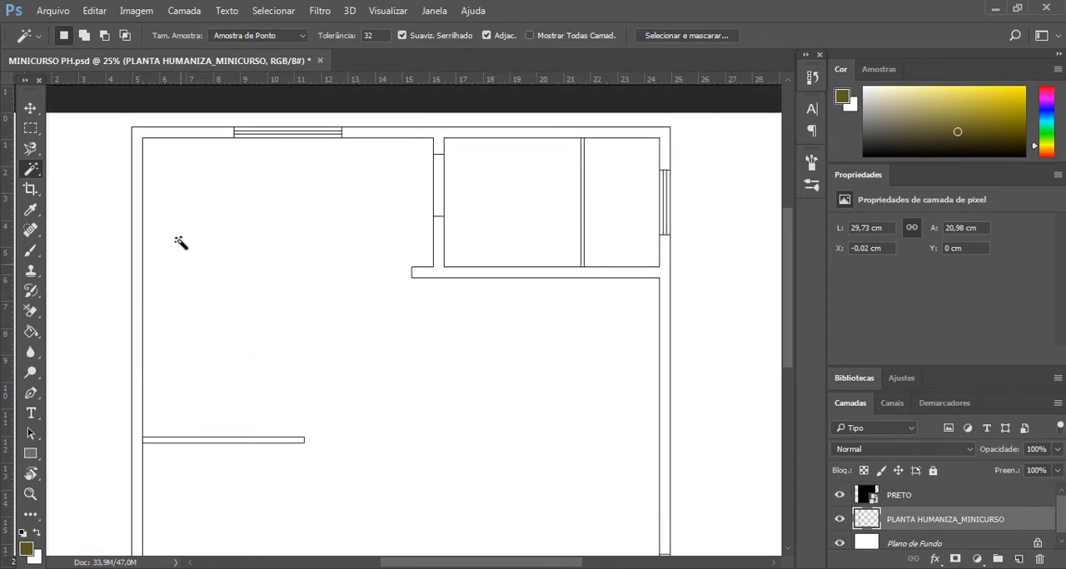
{"action": "left_click", "coordinate": [137, 193]}
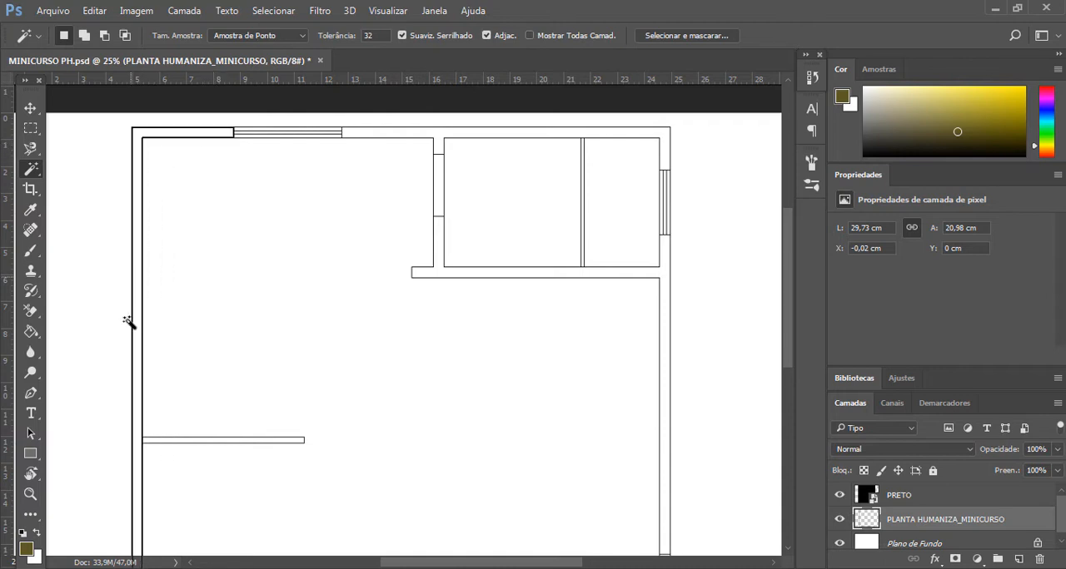
{"action": "scroll", "coordinate": [159, 403], "scroll_direction": "down", "scroll_amount": 8}
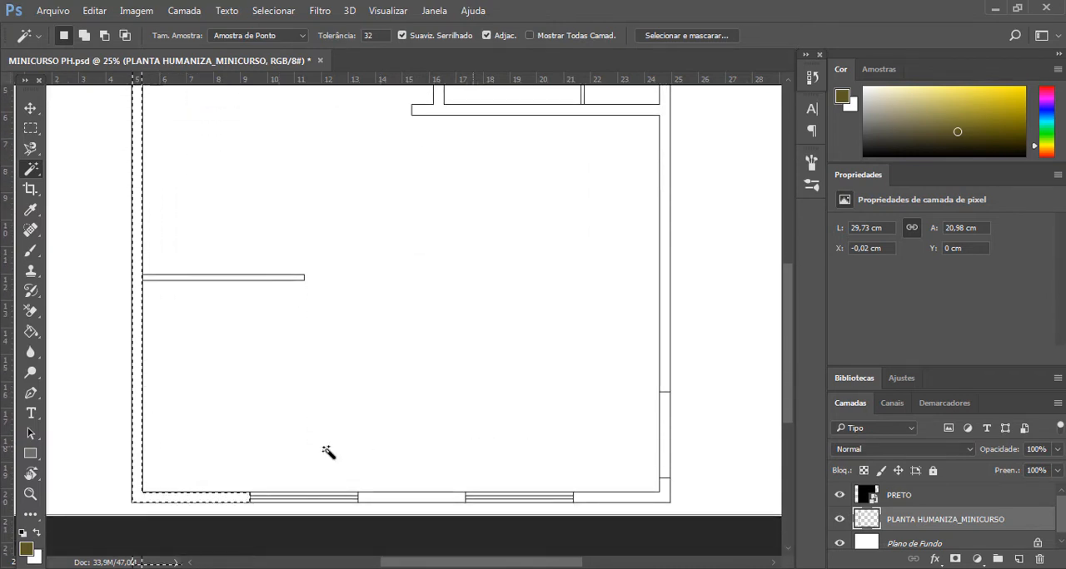
{"action": "scroll", "coordinate": [454, 482], "scroll_direction": "up", "scroll_amount": 1}
{"action": "scroll", "coordinate": [499, 370], "scroll_direction": "down", "scroll_amount": 2}
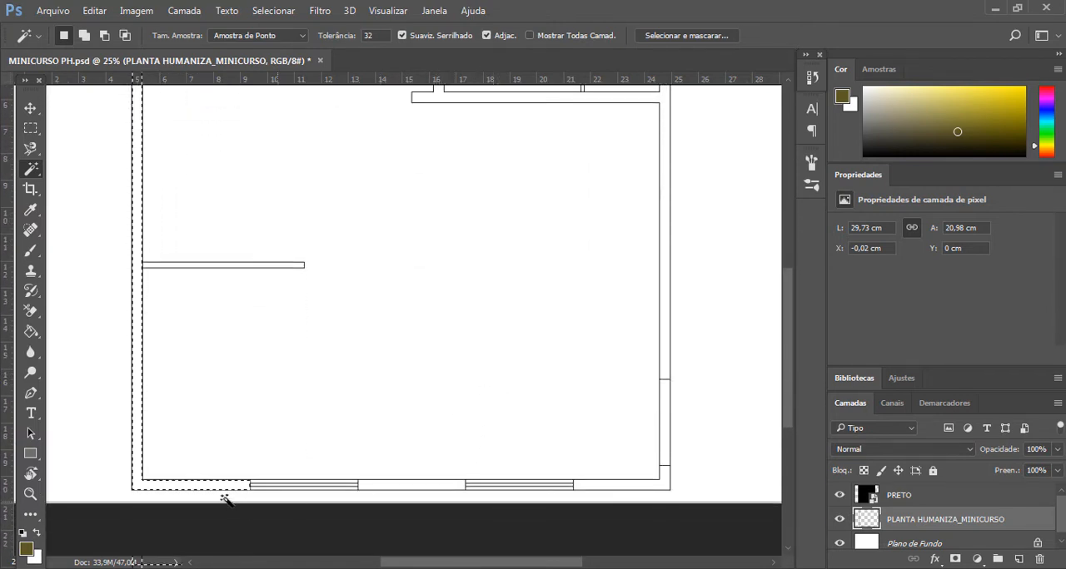
{"action": "left_click", "coordinate": [418, 486], "text": "shift"}
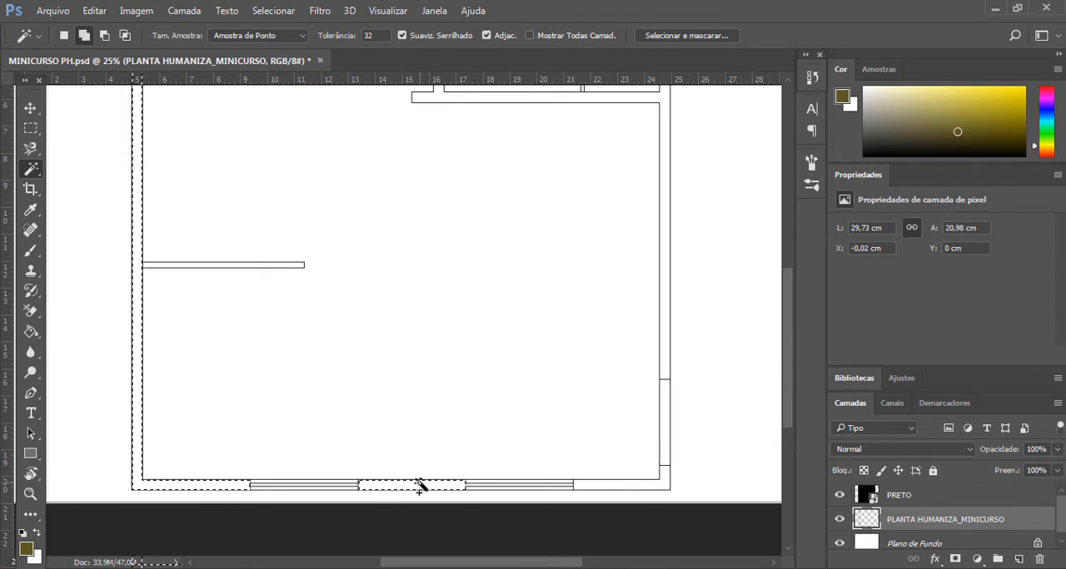
{"action": "left_click", "coordinate": [637, 491], "text": "shift"}
- Add the right exterior wall, the connected interior walls and the upper wall segments to the Magic Wand selection
{"action": "key", "text": "ctrl+d"}
{"action": "scroll", "coordinate": [703, 468], "scroll_direction": "up", "scroll_amount": 1}
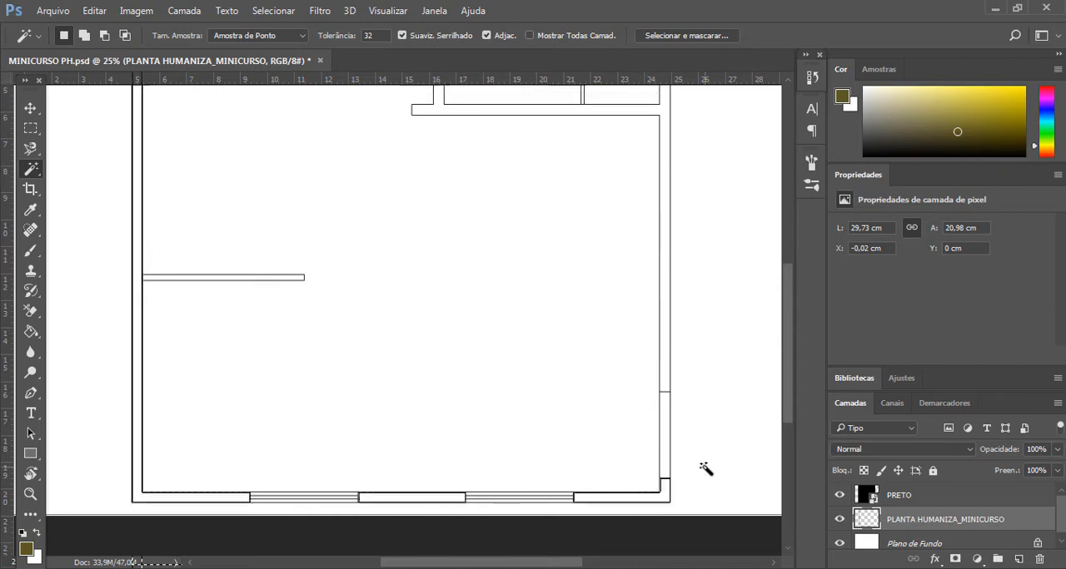
{"action": "scroll", "coordinate": [704, 468], "scroll_direction": "up", "scroll_amount": 2}
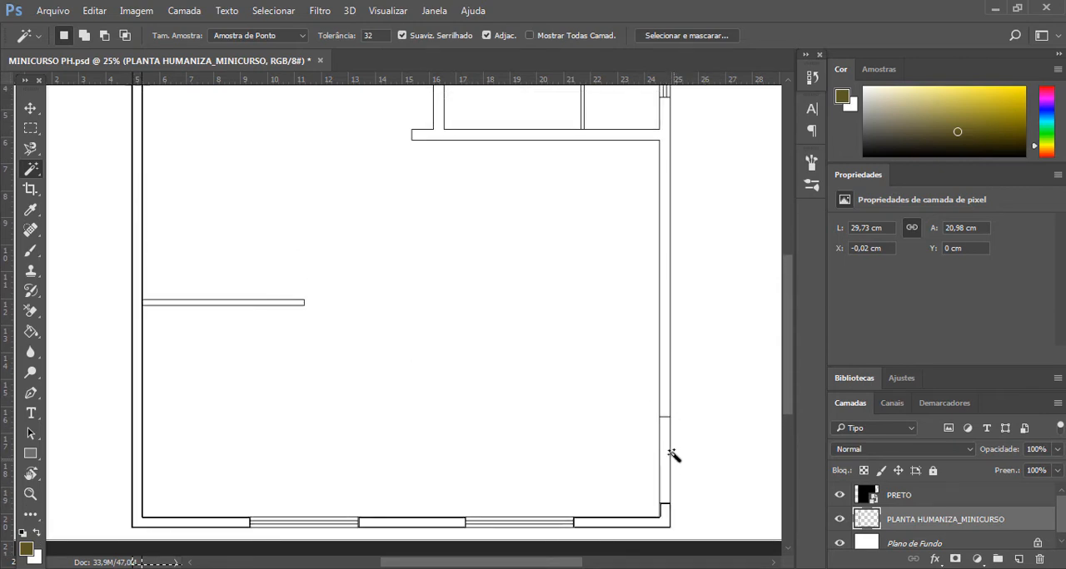
{"action": "left_click", "coordinate": [669, 451]}
{"action": "scroll", "coordinate": [664, 481], "scroll_direction": "up", "scroll_amount": 1}
{"action": "scroll", "coordinate": [664, 430], "scroll_direction": "up", "scroll_amount": 7}
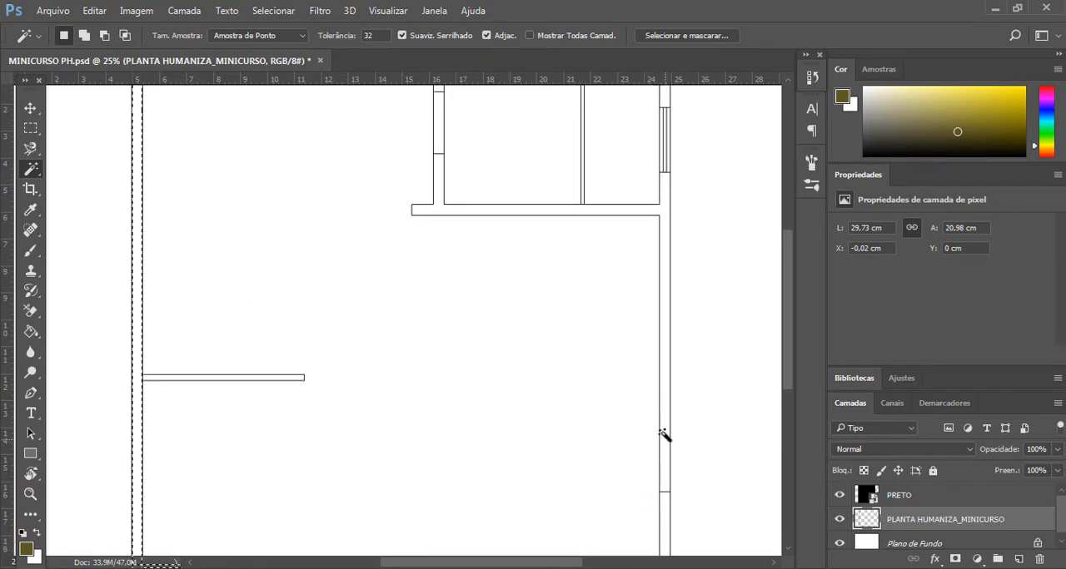
{"action": "key", "text": "shift"}
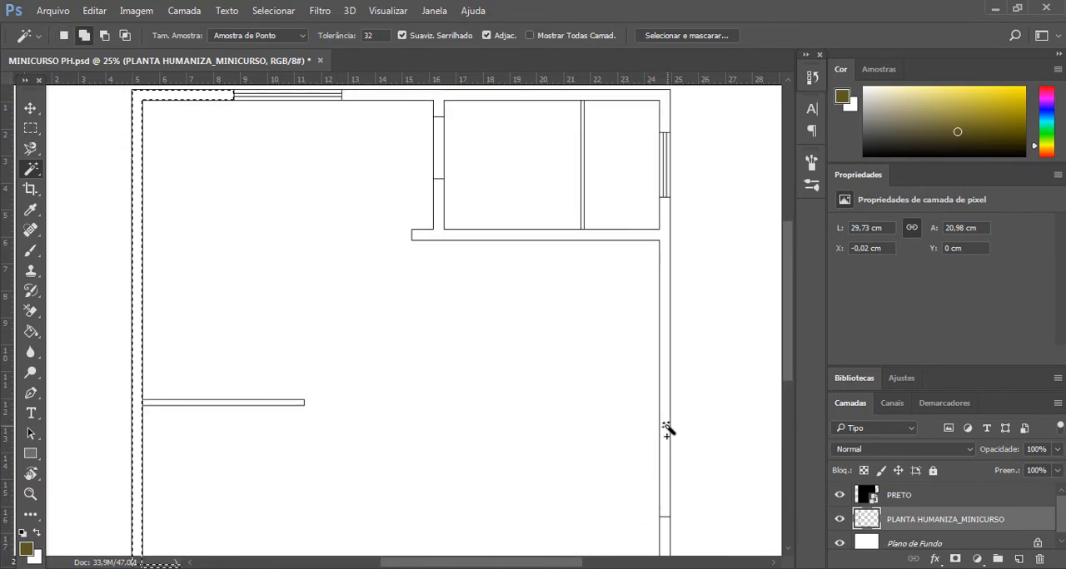
{"action": "left_click", "coordinate": [669, 429], "text": "shift"}
{"action": "scroll", "coordinate": [545, 230], "scroll_direction": "up", "scroll_amount": 5}
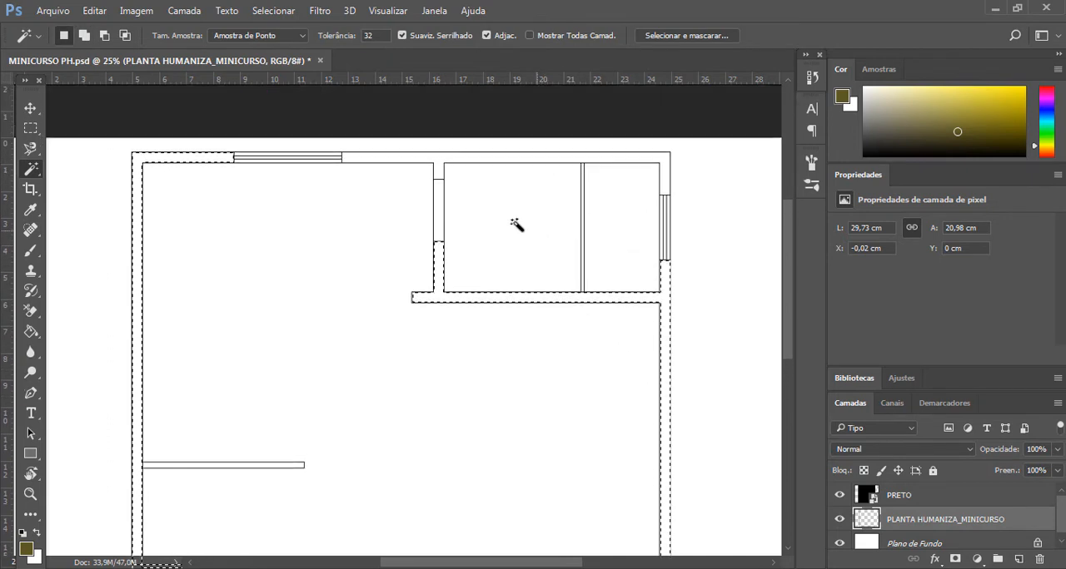
{"action": "left_click", "coordinate": [438, 170], "text": "shift"}
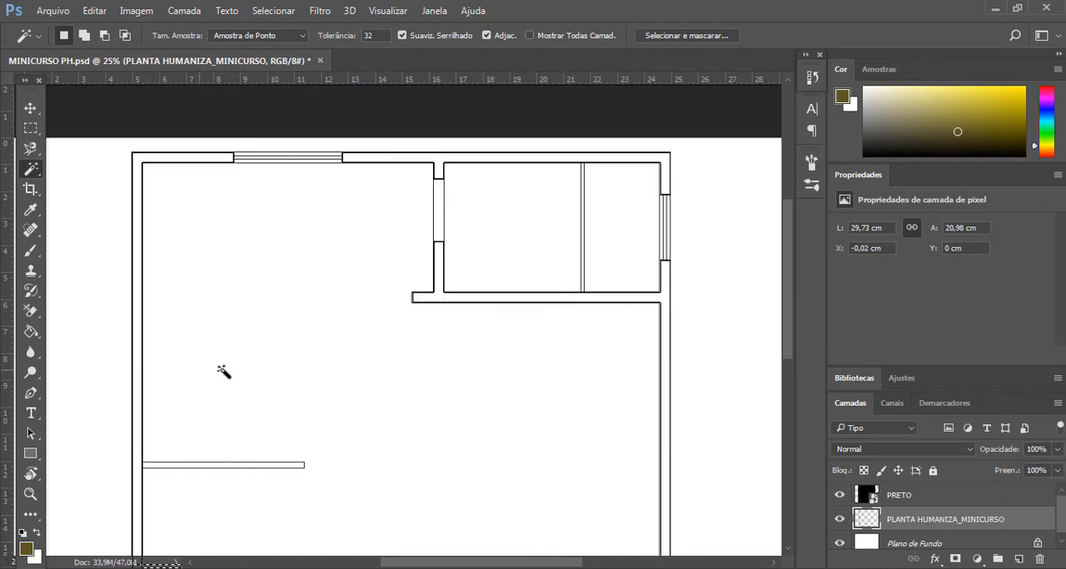
- Copy the selected wall area from the PRETO layer onto a new layer
{"action": "scroll", "coordinate": [438, 340], "scroll_direction": "down", "scroll_amount": 5}
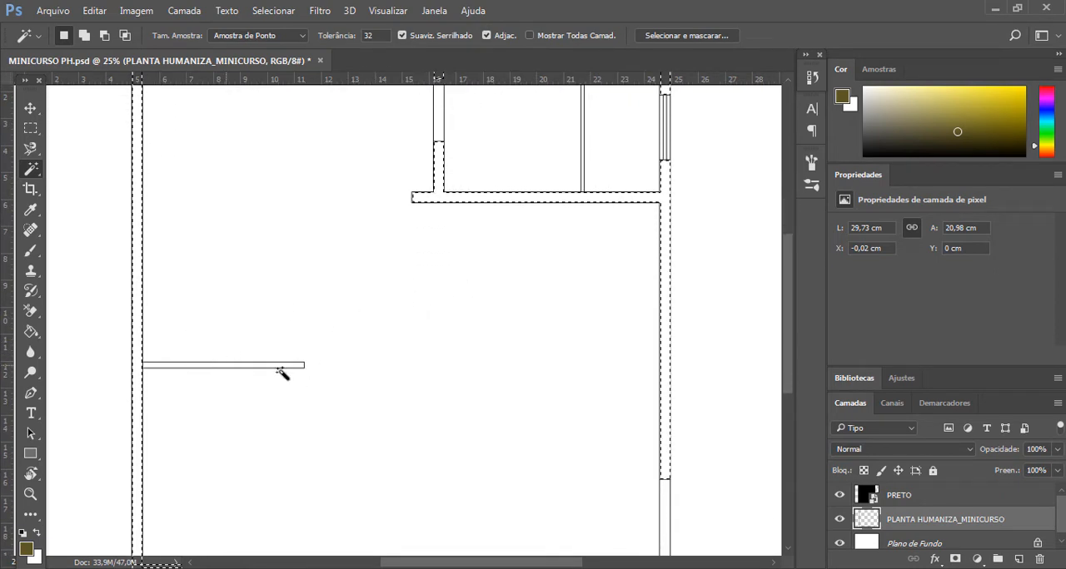
{"action": "scroll", "coordinate": [509, 314], "scroll_direction": "down", "scroll_amount": 4}
{"action": "scroll", "coordinate": [599, 334], "scroll_direction": "up", "scroll_amount": 4}
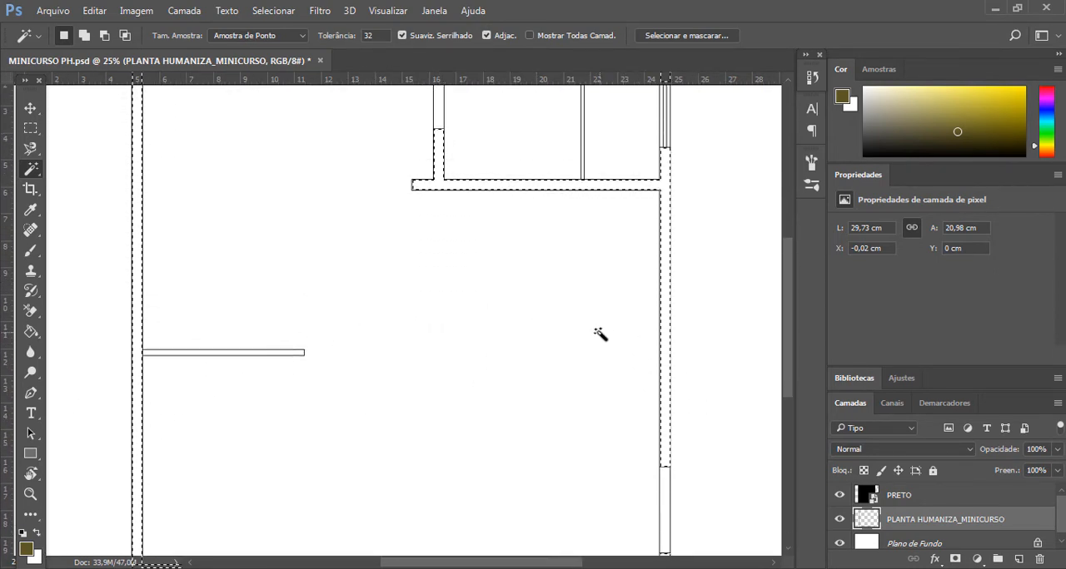
{"action": "key", "text": "ctrl+minus"}
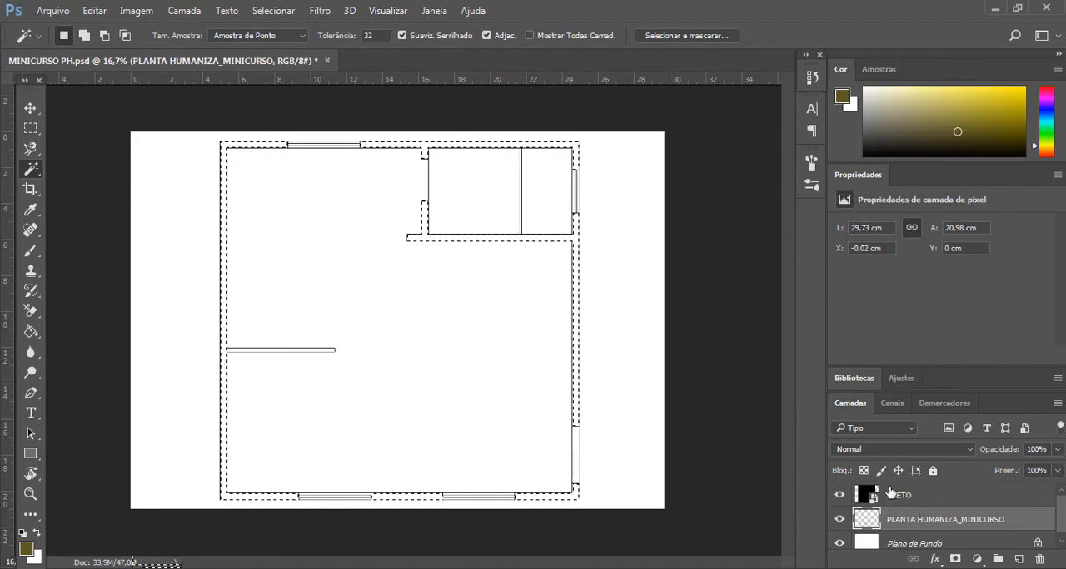
{"action": "left_click", "coordinate": [902, 496]}
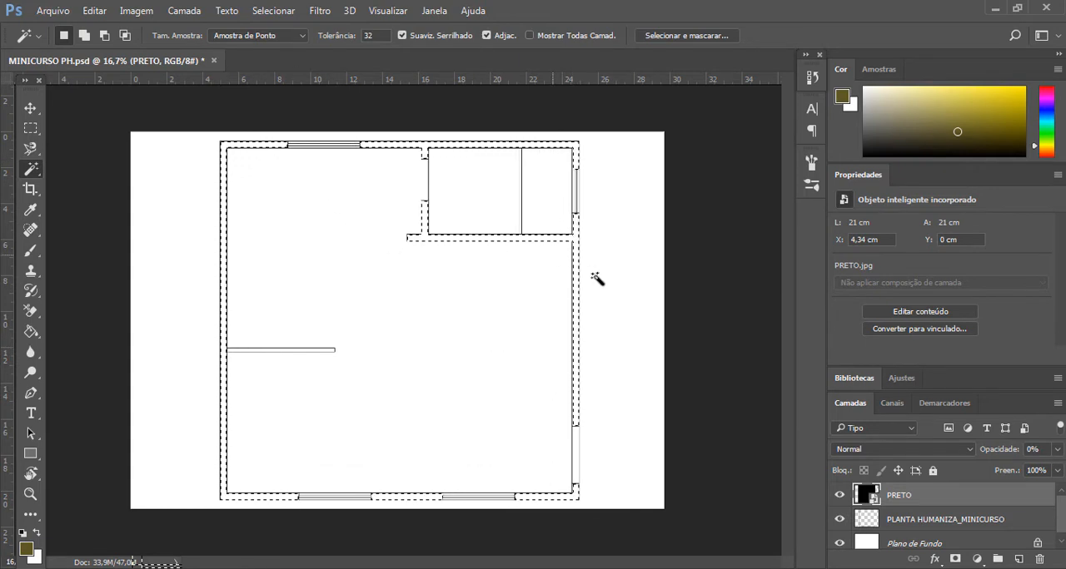
{"action": "right_click", "coordinate": [578, 333]}
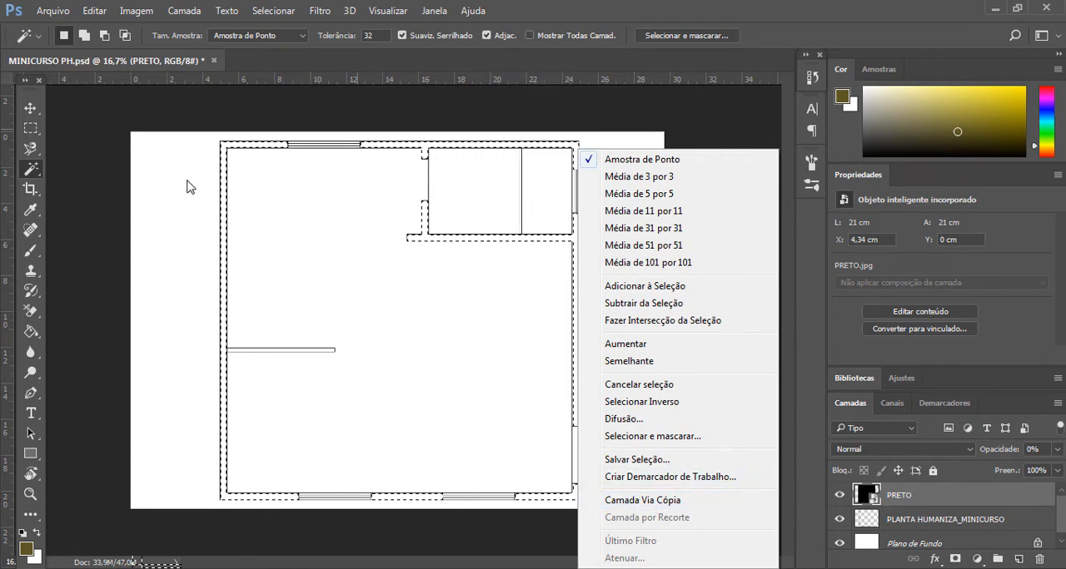
{"action": "left_click", "coordinate": [628, 502]}
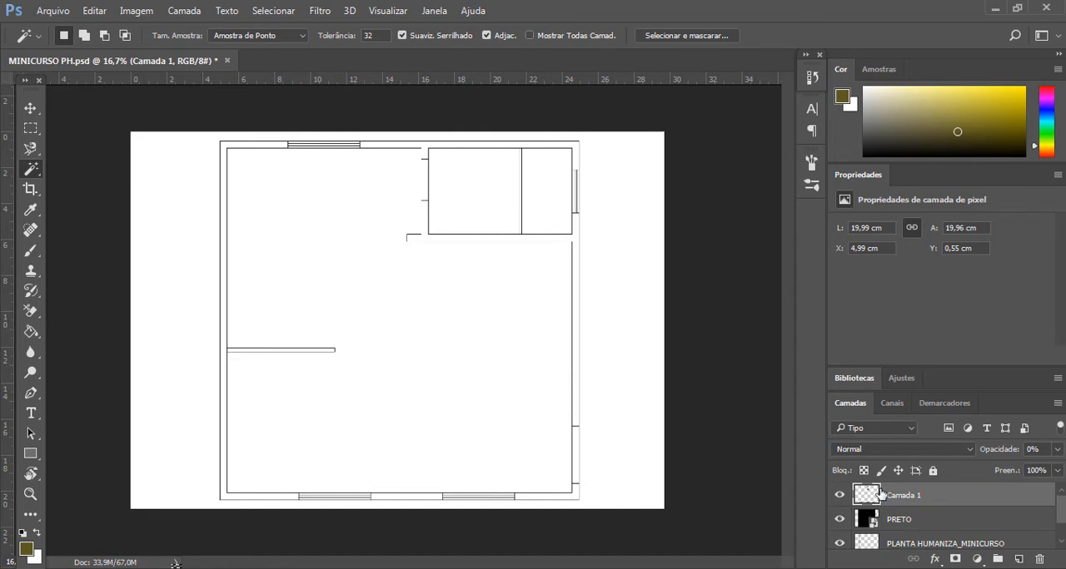
- Set the copied wall layer's opacity to 100% and rename it PAREDES
{"action": "left_click", "coordinate": [1058, 449]}
{"action": "left_click_drag", "start_coordinate": [986, 470], "coordinate": [1062, 484]}
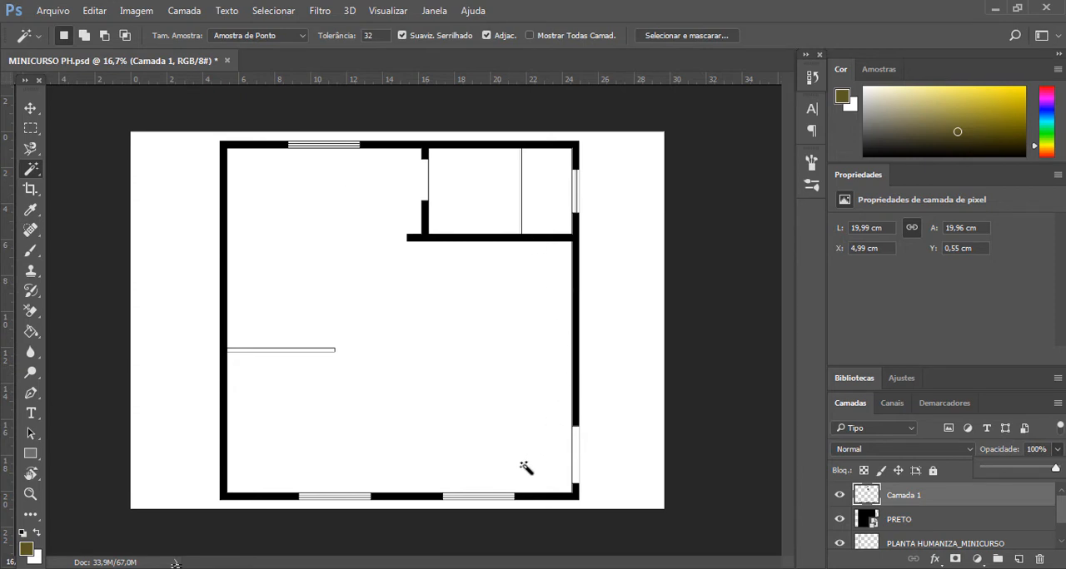
{"action": "double_click", "coordinate": [913, 497]}
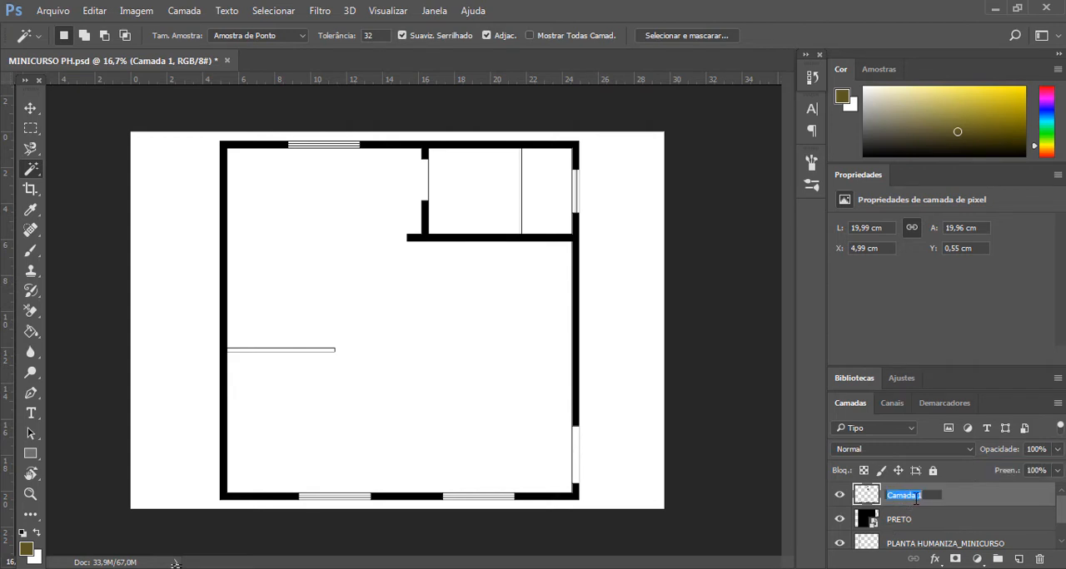
{"action": "type", "text": "pa"}
{"action": "left_click", "coordinate": [907, 517]}
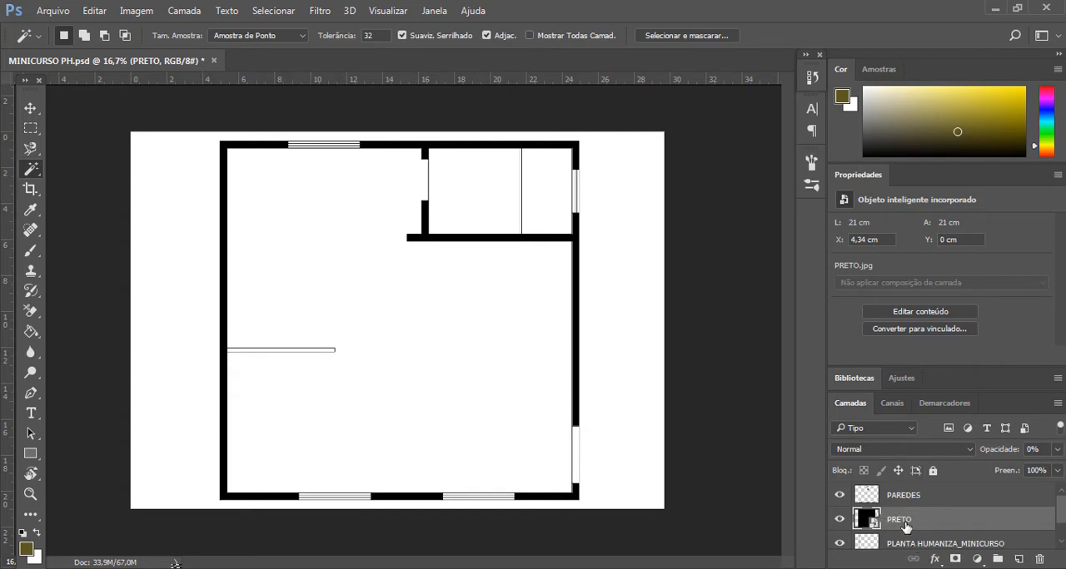
{"action": "scroll", "coordinate": [909, 509], "scroll_direction": "down", "scroll_amount": 1}
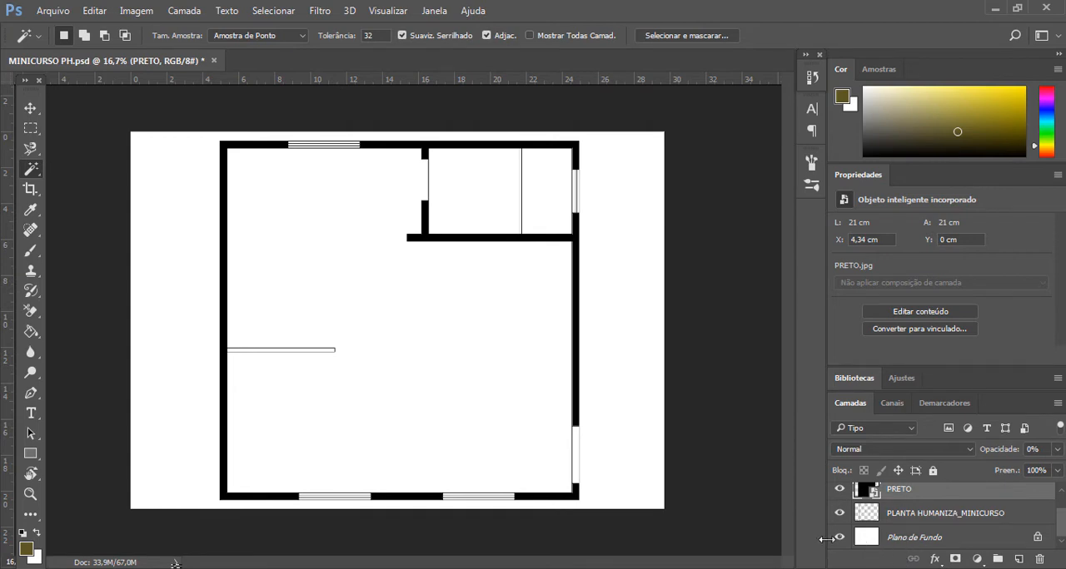
{"action": "scroll", "coordinate": [946, 522], "scroll_direction": "up", "scroll_amount": 1}
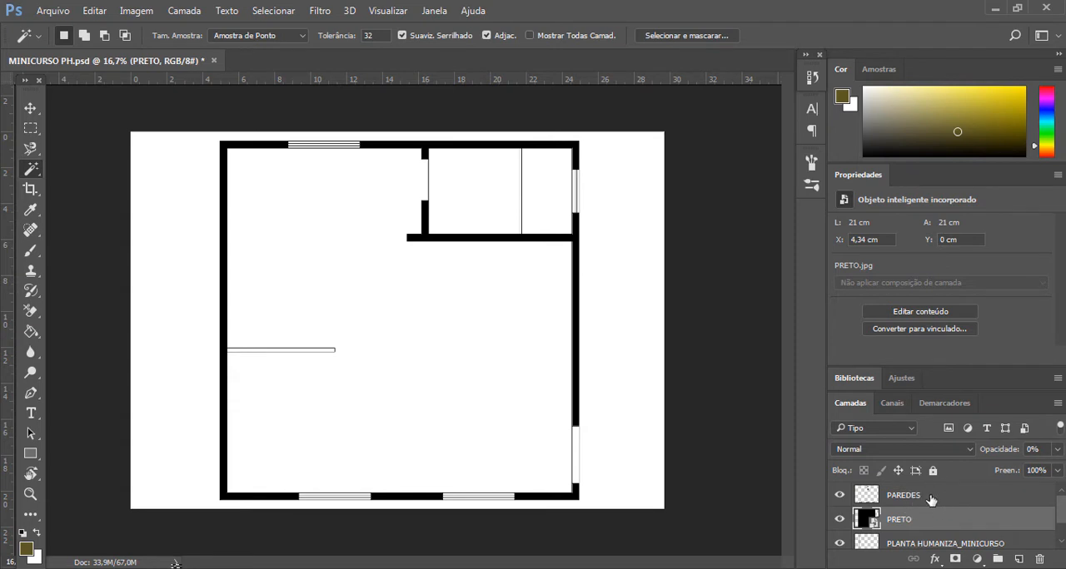
- Enable a drop shadow (Sombra Projetada) in the layer style of the PAREDES layer
{"action": "left_click", "coordinate": [931, 497]}
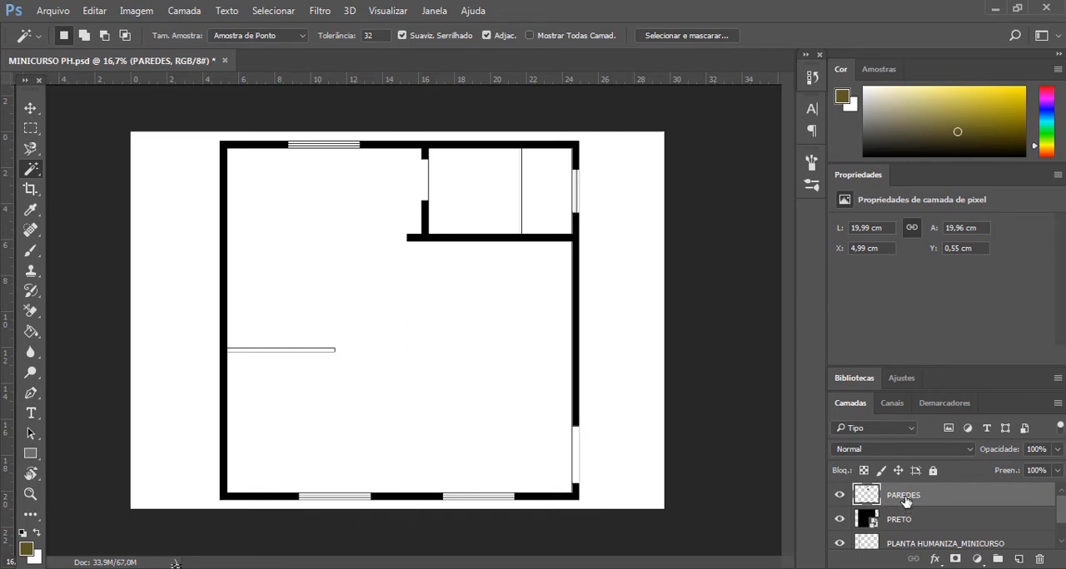
{"action": "right_click", "coordinate": [906, 502]}
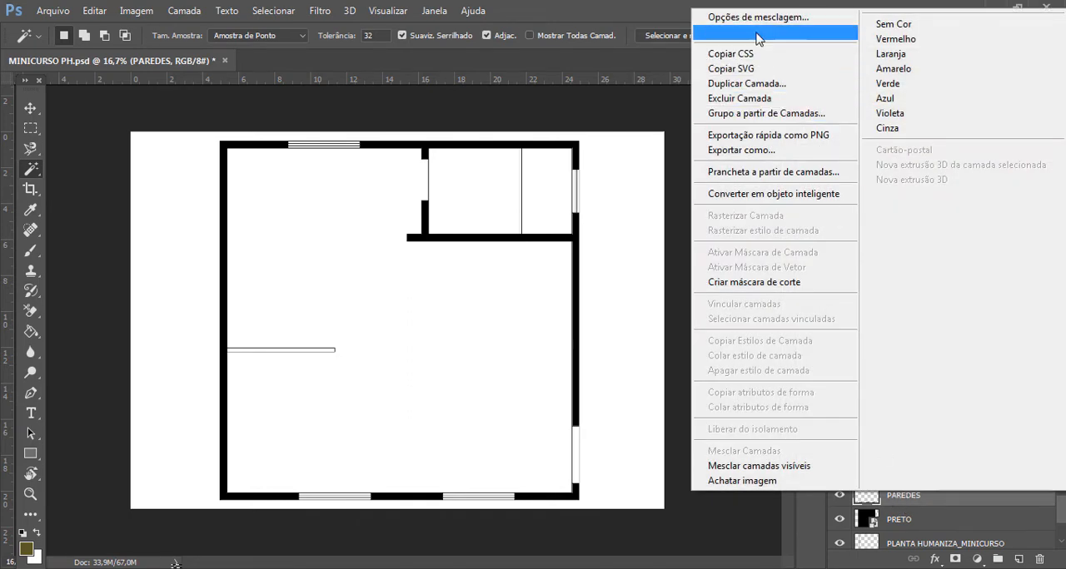
{"action": "left_click", "coordinate": [749, 18]}
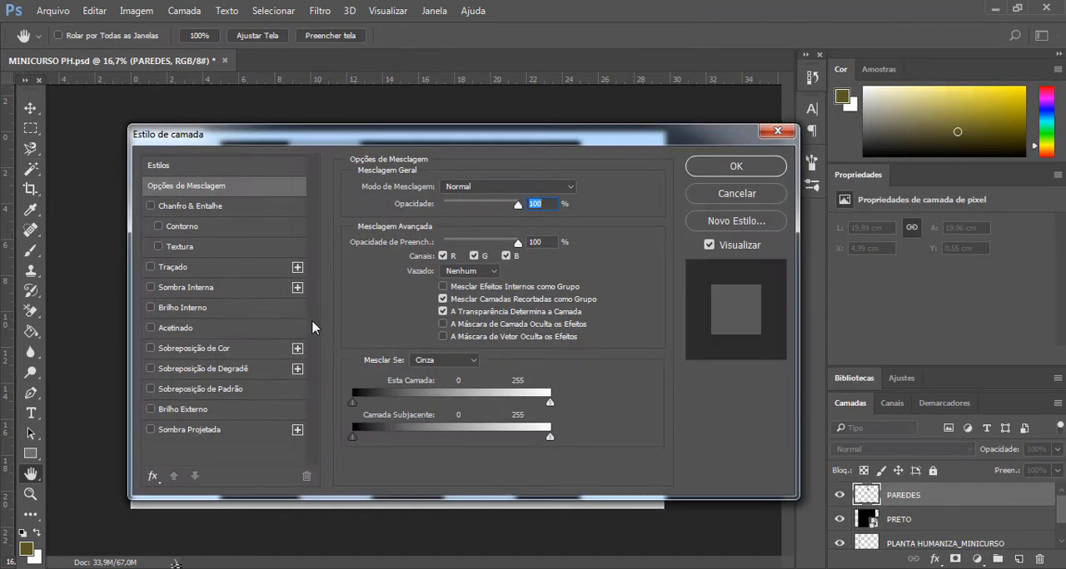
{"action": "left_click_drag", "start_coordinate": [408, 122], "coordinate": [790, 202]}
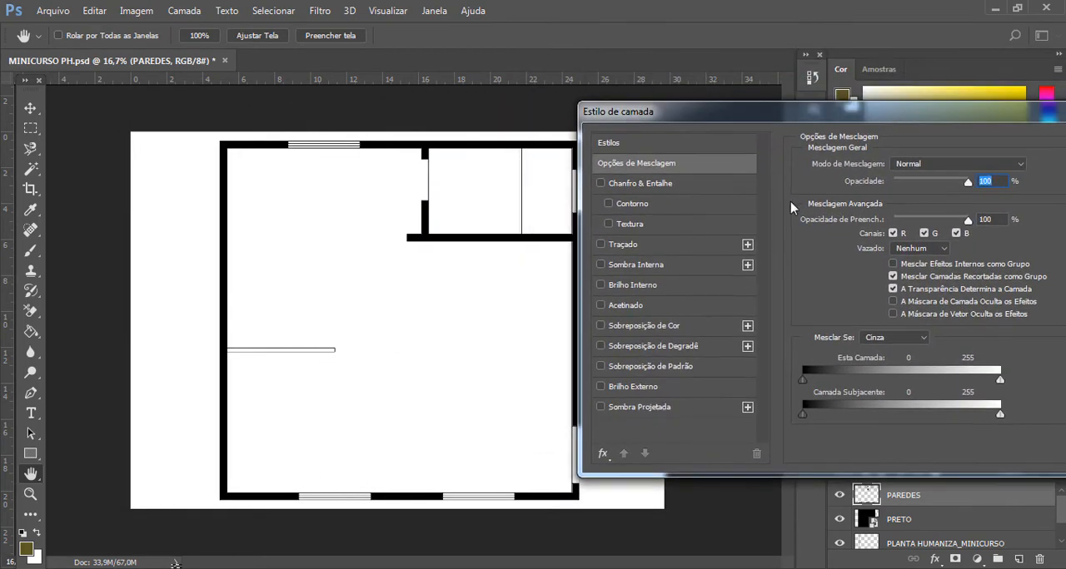
{"action": "left_click", "coordinate": [610, 410]}
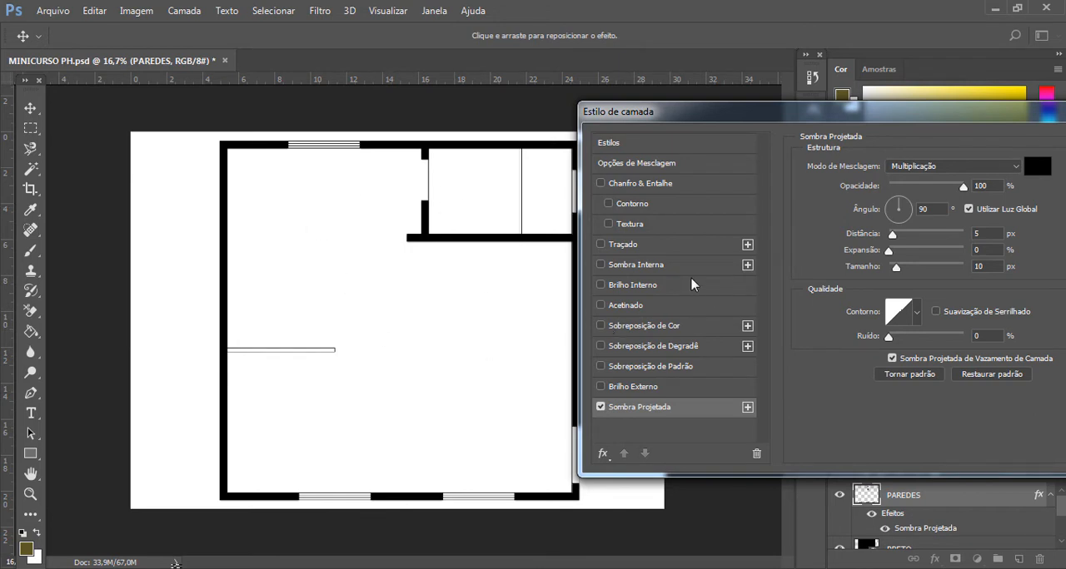
- Add Chanfro & Entalhe with Contorno to the PAREDES layer style, apply the style and check the walls up close
{"action": "left_click", "coordinate": [608, 204]}
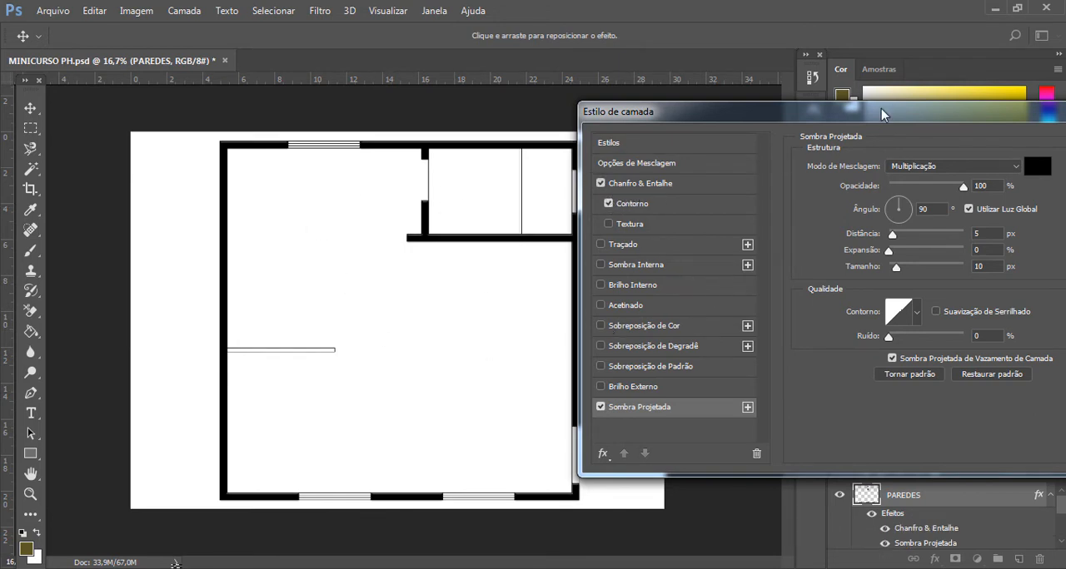
{"action": "left_click_drag", "start_coordinate": [881, 108], "coordinate": [550, 142]}
{"action": "left_click", "coordinate": [879, 179]}
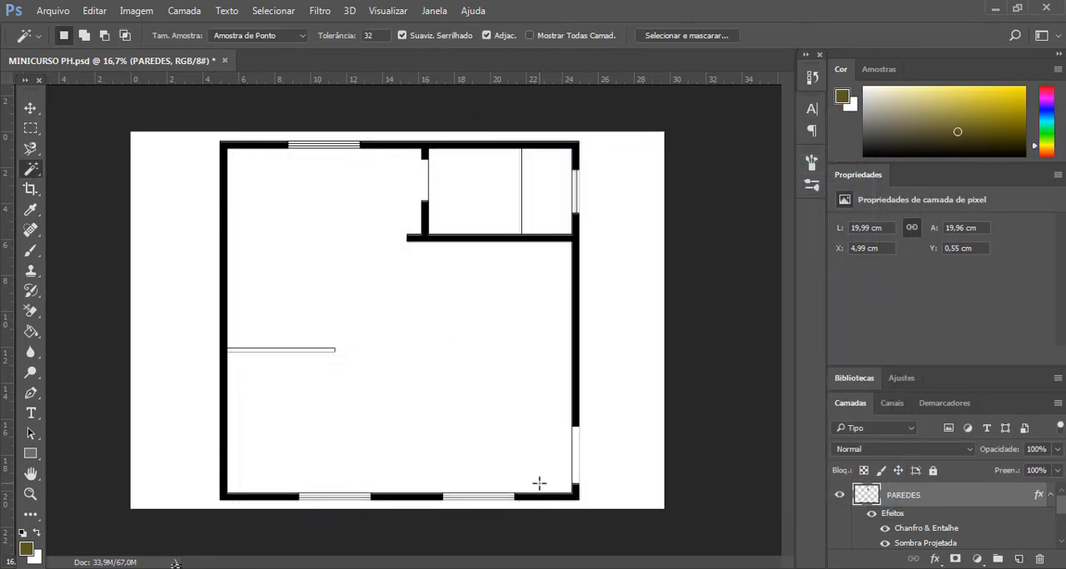
{"action": "key", "text": "ctrl+plus"}
{"action": "scroll", "coordinate": [538, 483], "scroll_direction": "down", "scroll_amount": 3}
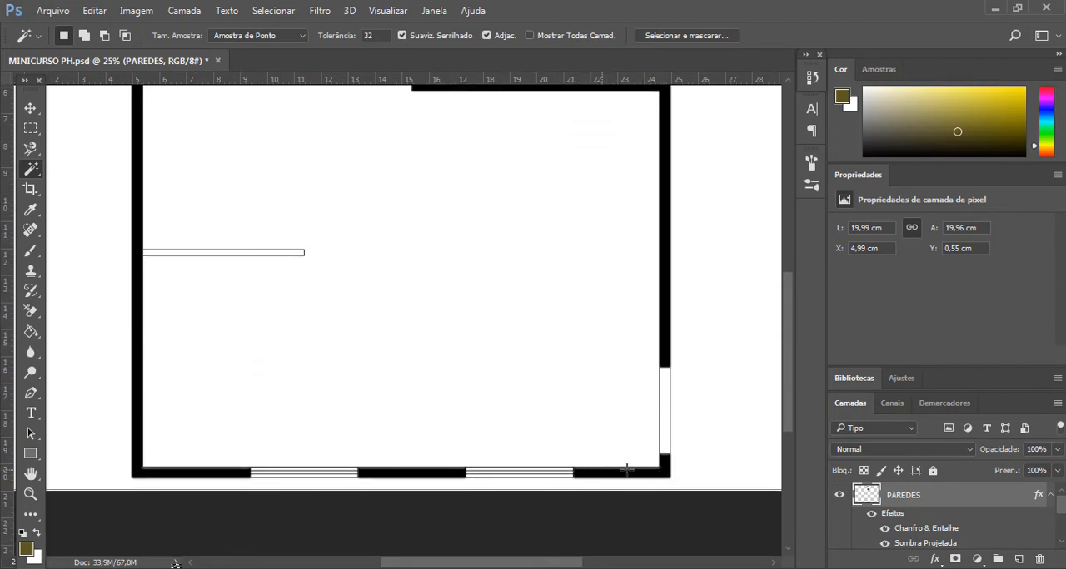
{"action": "scroll", "coordinate": [622, 472], "scroll_direction": "up", "scroll_amount": 5}
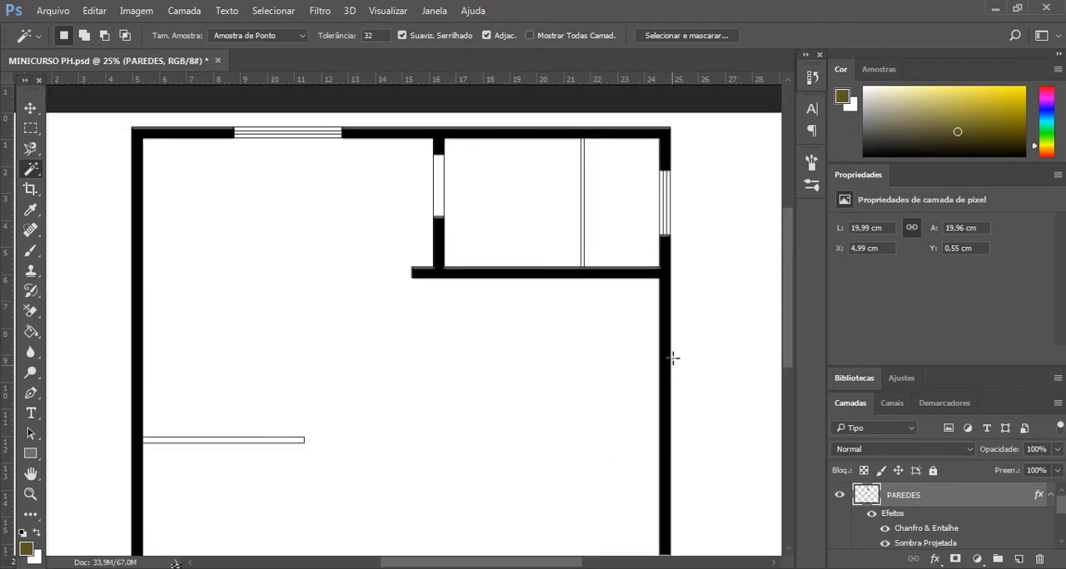
{"action": "scroll", "coordinate": [558, 358], "scroll_direction": "down", "scroll_amount": 3}
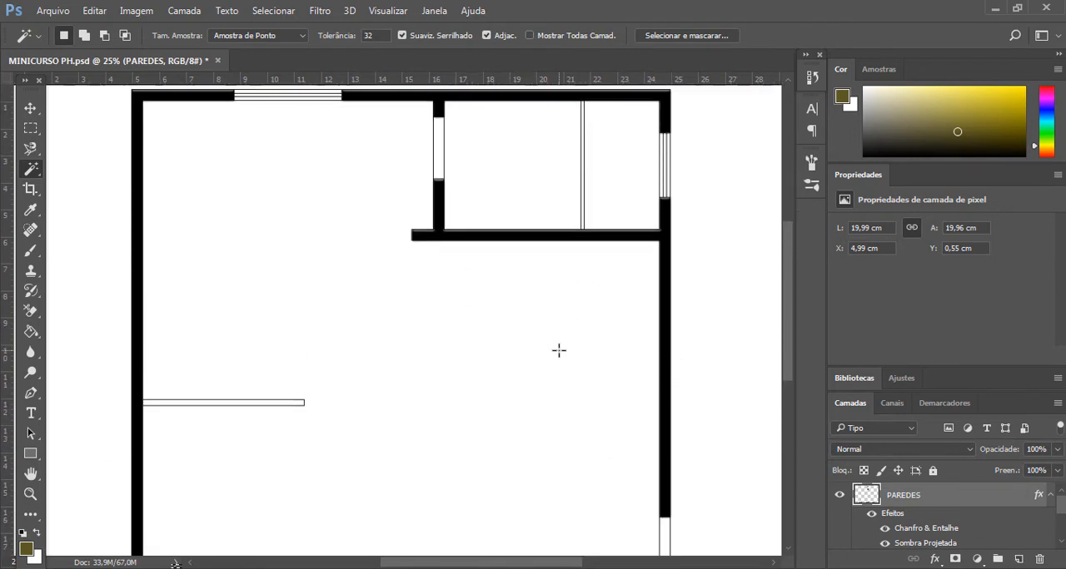
{"action": "key", "text": "ctrl+minus"}
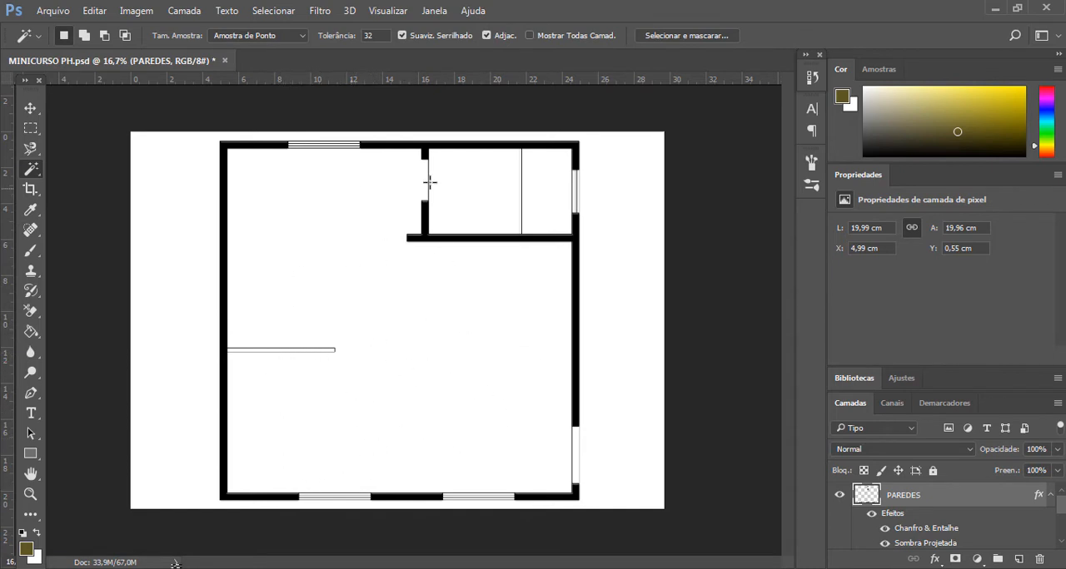
- Switch to the TEXTURA folder and look through its images for a wood texture
{"action": "mouse_move", "coordinate": [175, 566]}
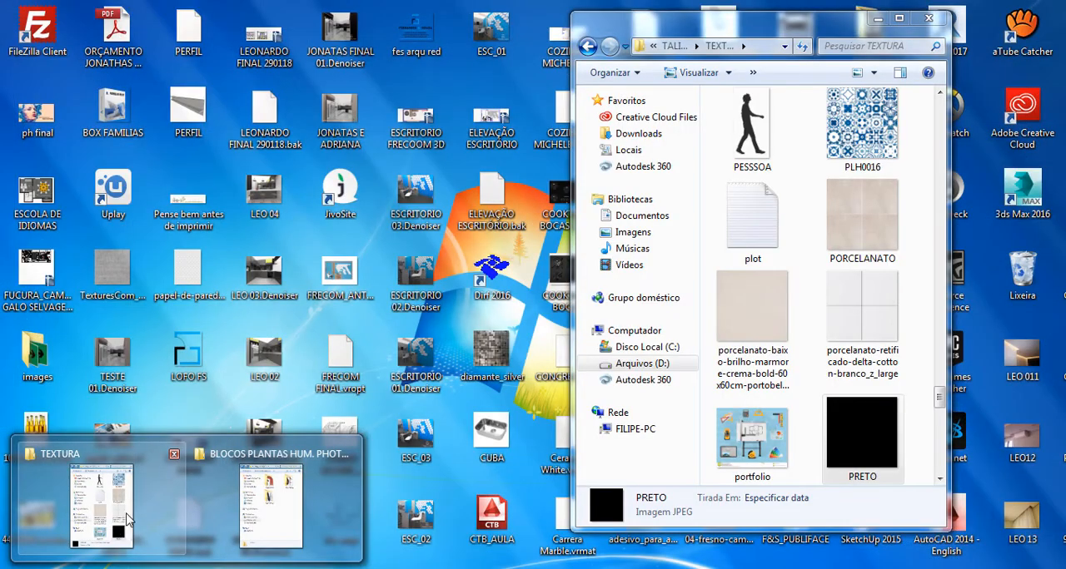
{"action": "left_click", "coordinate": [129, 523]}
{"action": "scroll", "coordinate": [781, 322], "scroll_direction": "up", "scroll_amount": 20}
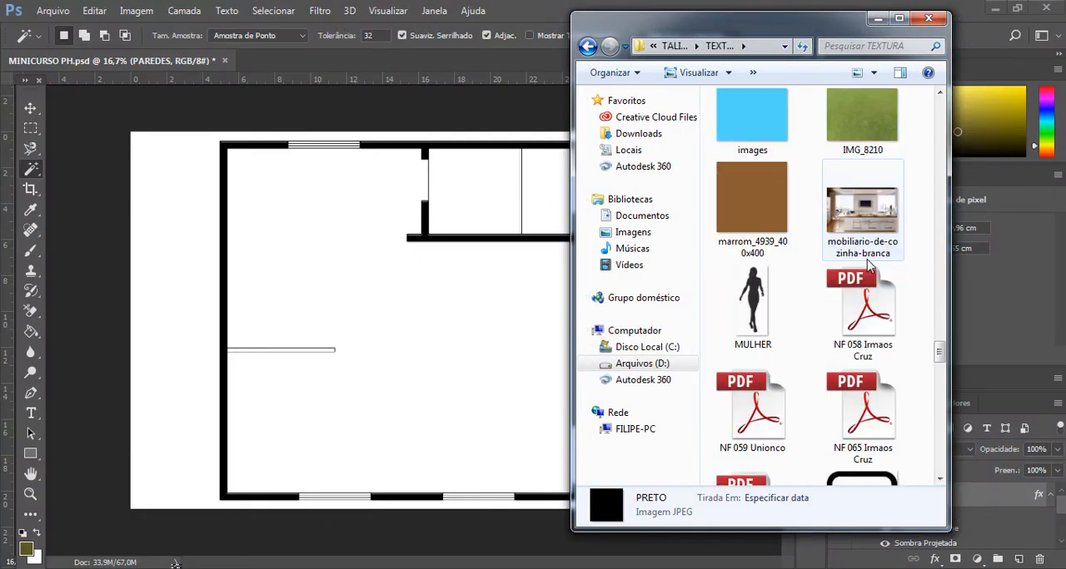
{"action": "scroll", "coordinate": [761, 274], "scroll_direction": "up", "scroll_amount": 10}
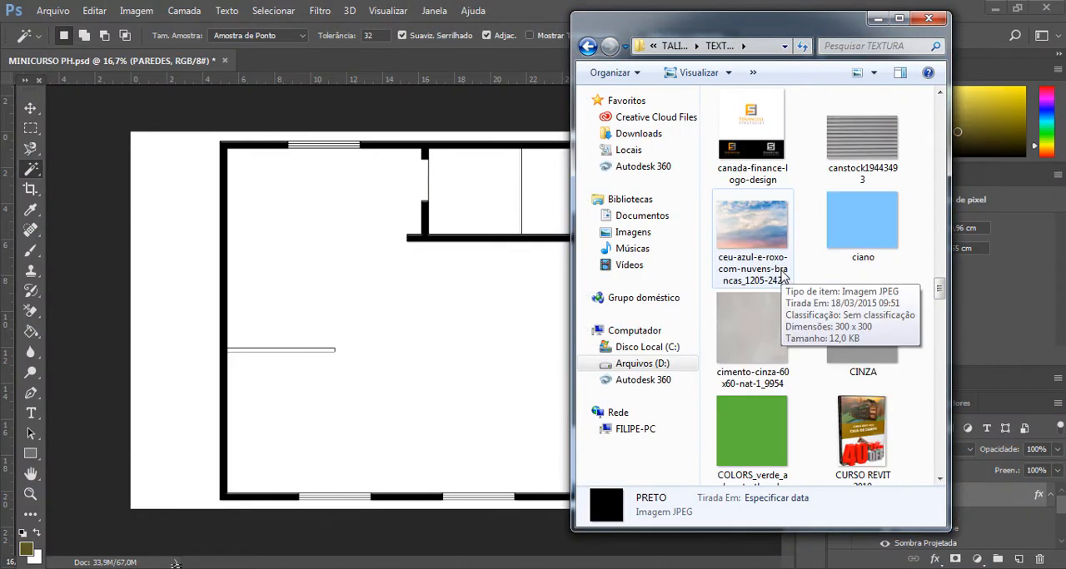
{"action": "scroll", "coordinate": [805, 292], "scroll_direction": "up", "scroll_amount": 10}
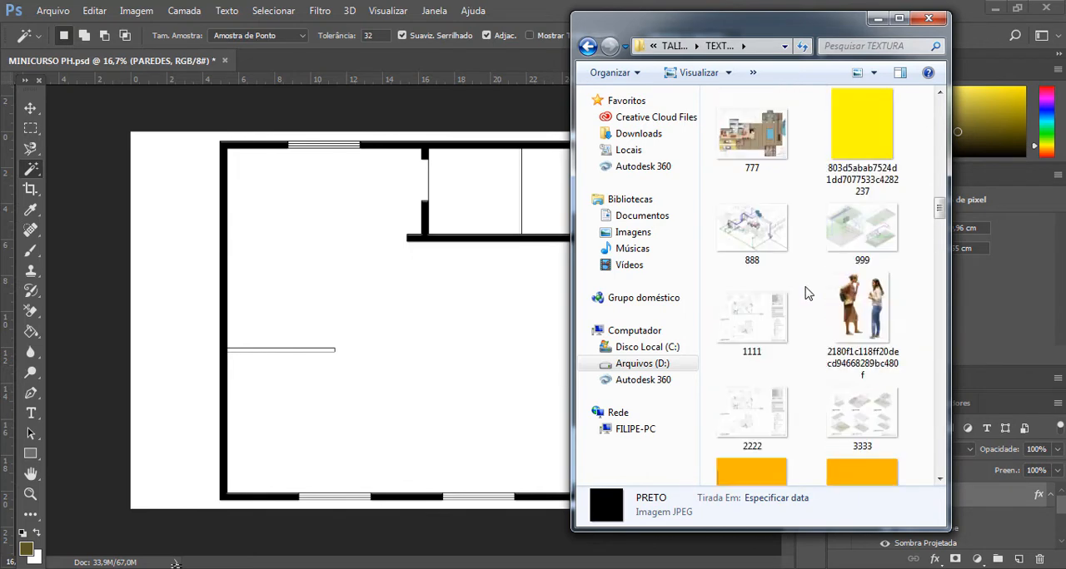
{"action": "scroll", "coordinate": [805, 291], "scroll_direction": "up", "scroll_amount": 4}
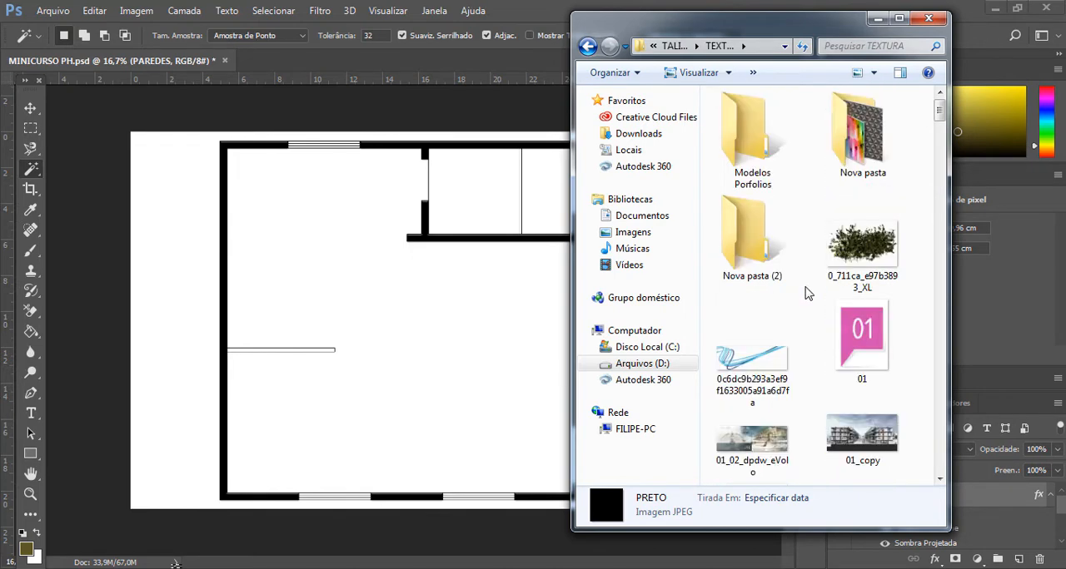
{"action": "scroll", "coordinate": [805, 291], "scroll_direction": "down", "scroll_amount": 15}
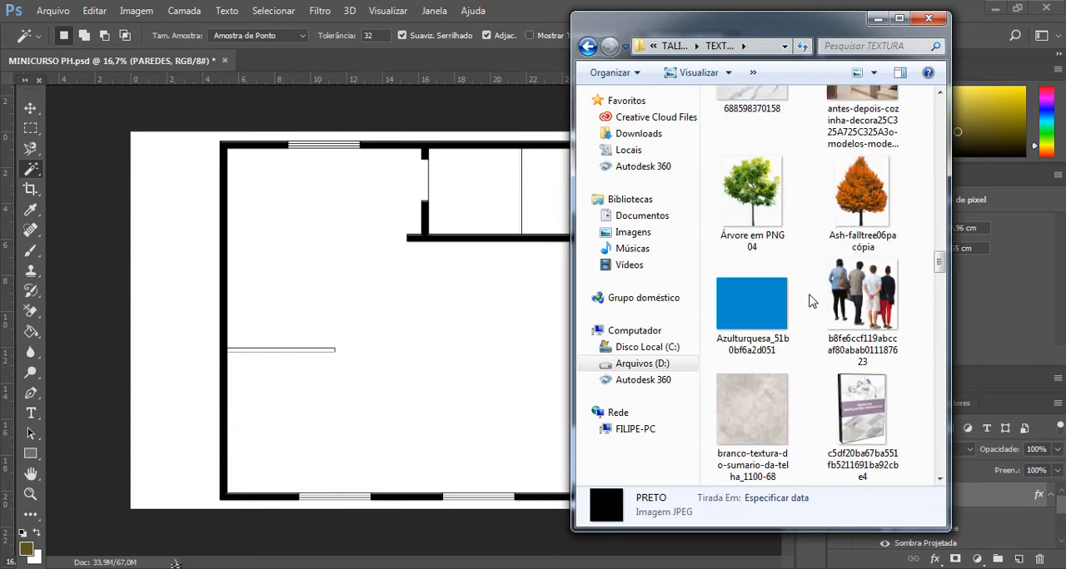
{"action": "scroll", "coordinate": [812, 302], "scroll_direction": "down", "scroll_amount": 20}
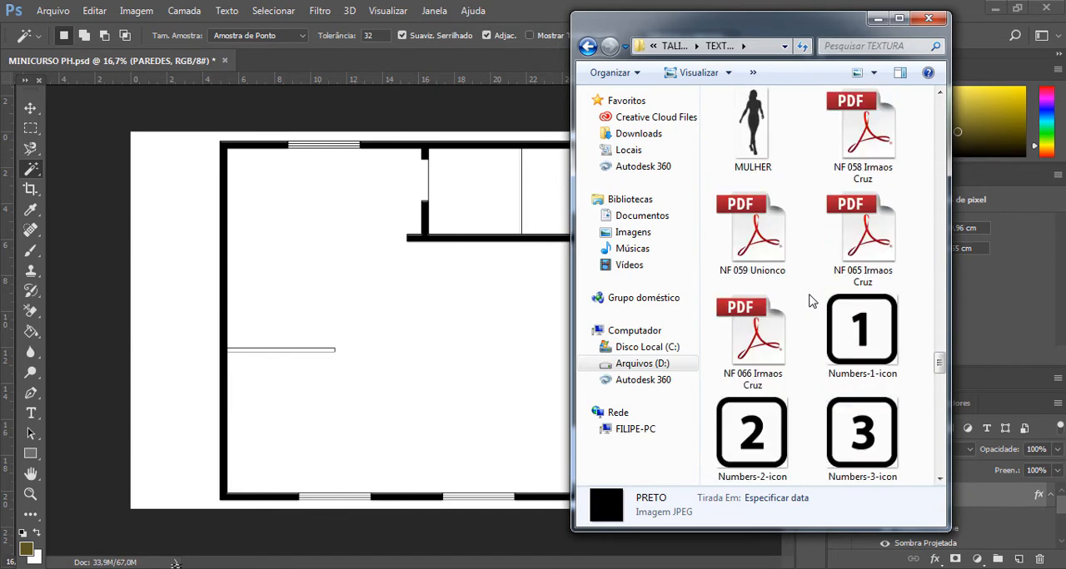
{"action": "scroll", "coordinate": [811, 301], "scroll_direction": "down", "scroll_amount": 20}
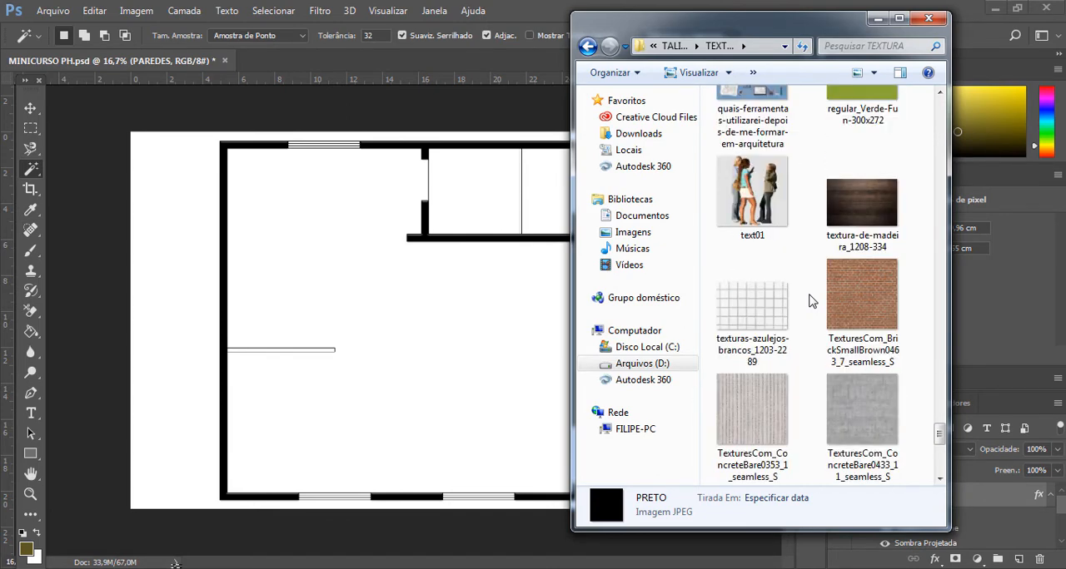
{"action": "scroll", "coordinate": [812, 301], "scroll_direction": "down", "scroll_amount": 3}
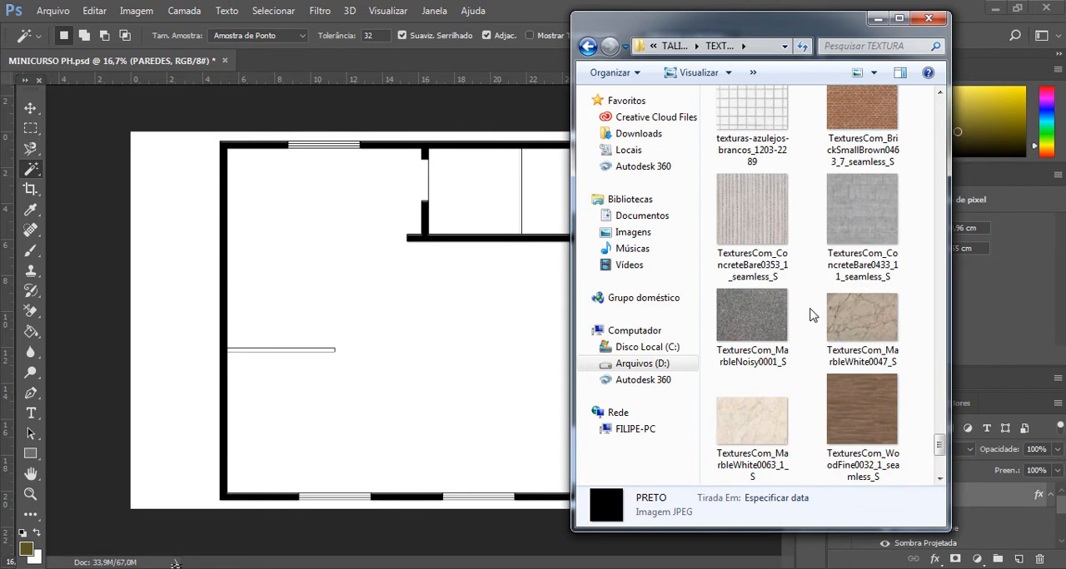
- Place the wood-1047377_960_720 image from the TEXTURA folder into the floor plan document as a new layer
{"action": "left_click", "coordinate": [873, 418]}
{"action": "scroll", "coordinate": [816, 386], "scroll_direction": "down", "scroll_amount": 3}
{"action": "left_click", "coordinate": [733, 466]}
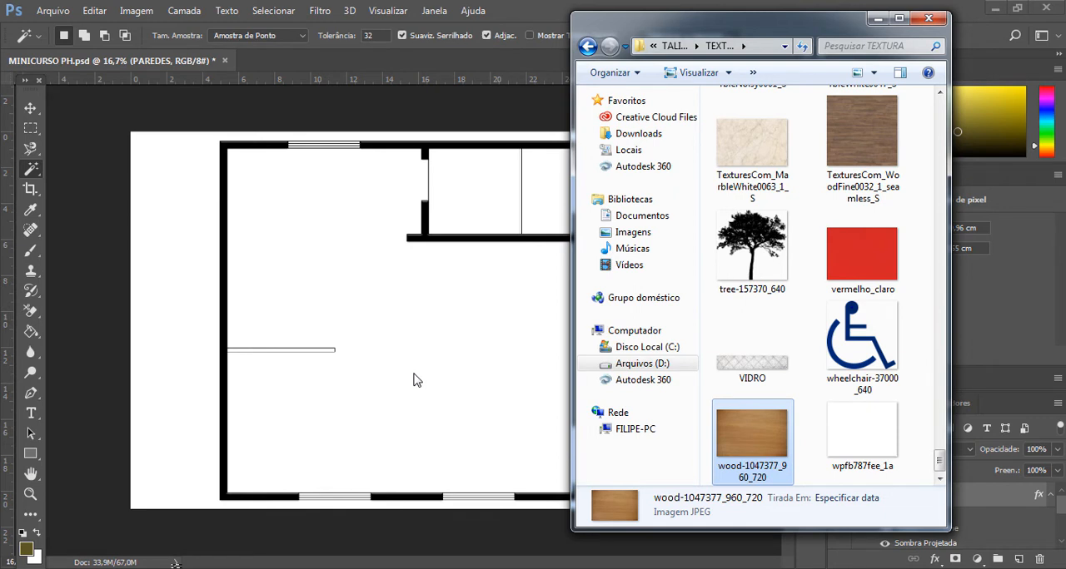
{"action": "left_click", "coordinate": [862, 159]}
{"action": "left_click", "coordinate": [774, 421]}
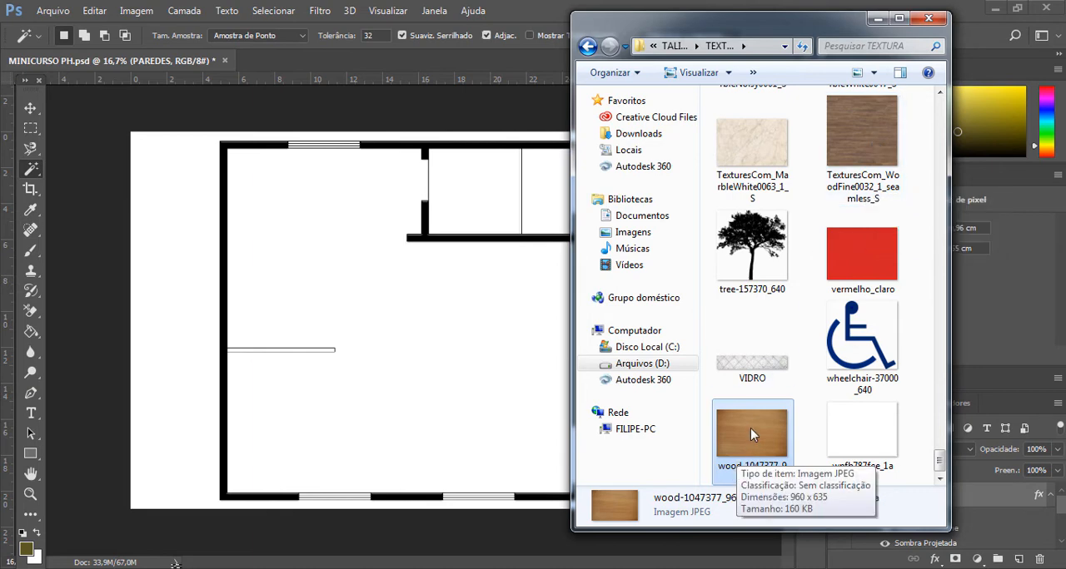
{"action": "left_click_drag", "start_coordinate": [750, 433], "coordinate": [524, 466]}
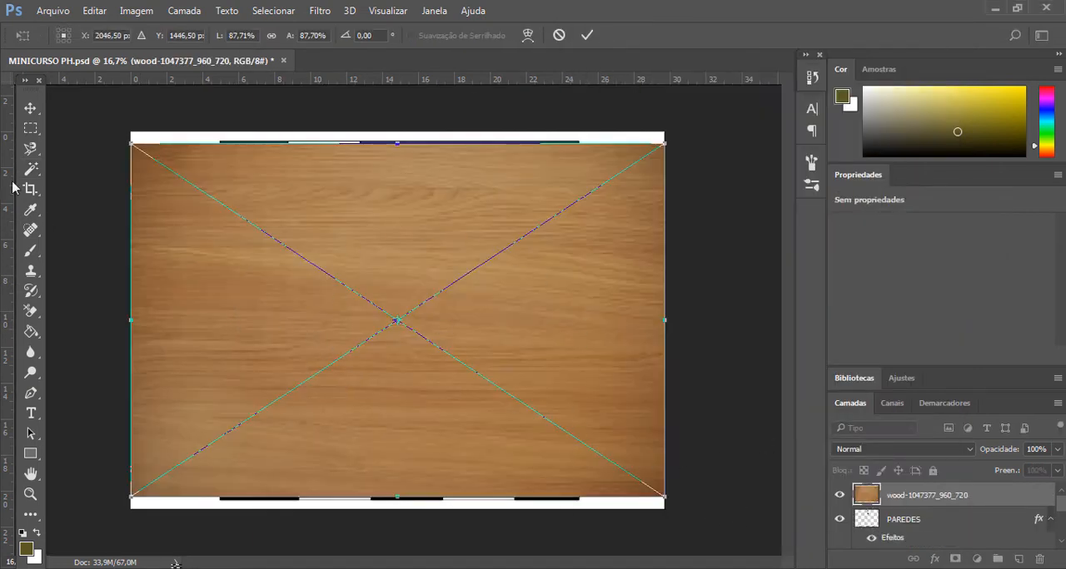
{"action": "left_click", "coordinate": [28, 111]}
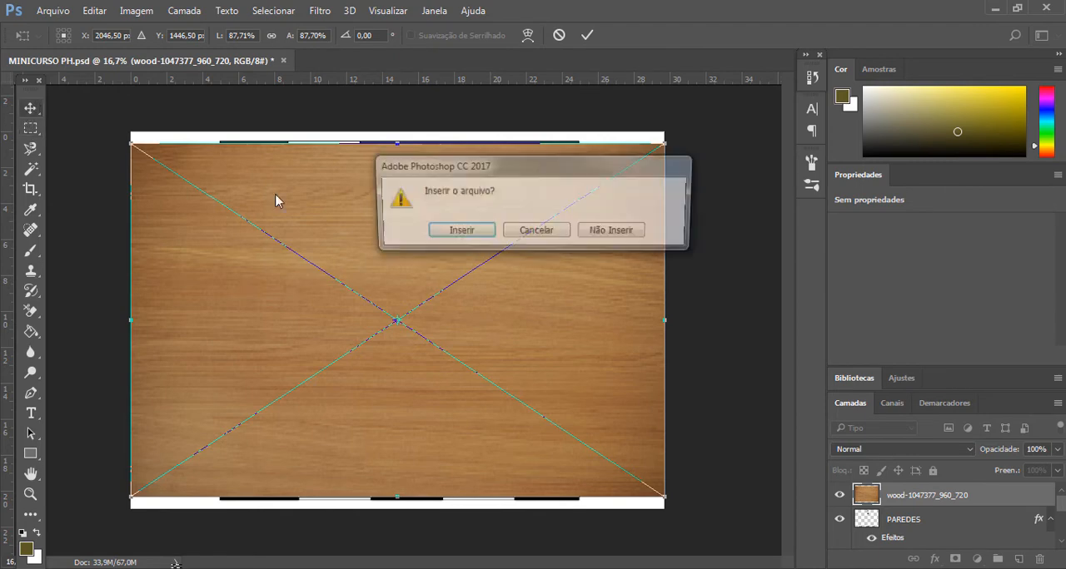
{"action": "left_click", "coordinate": [459, 233]}
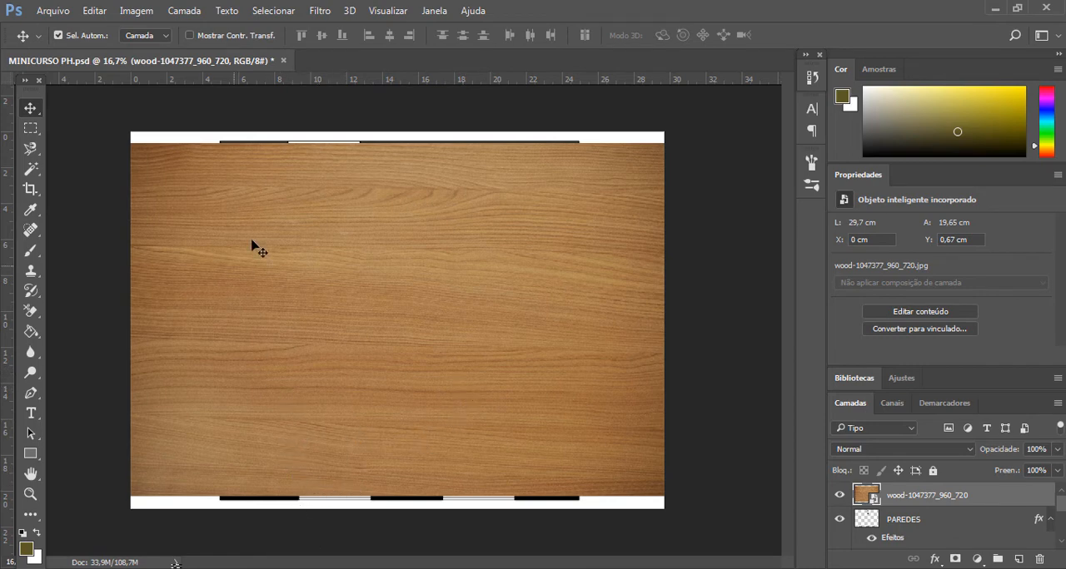
- Try the full-size wood texture in different positions over the floor plan
{"action": "left_click_drag", "start_coordinate": [322, 311], "coordinate": [658, 261]}
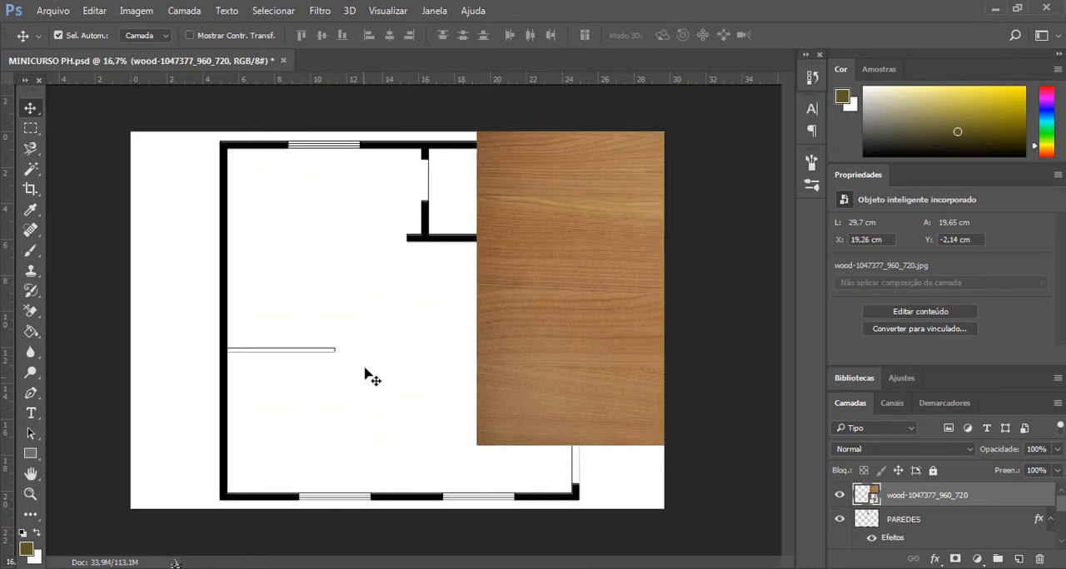
{"action": "left_click_drag", "start_coordinate": [666, 358], "coordinate": [286, 391]}
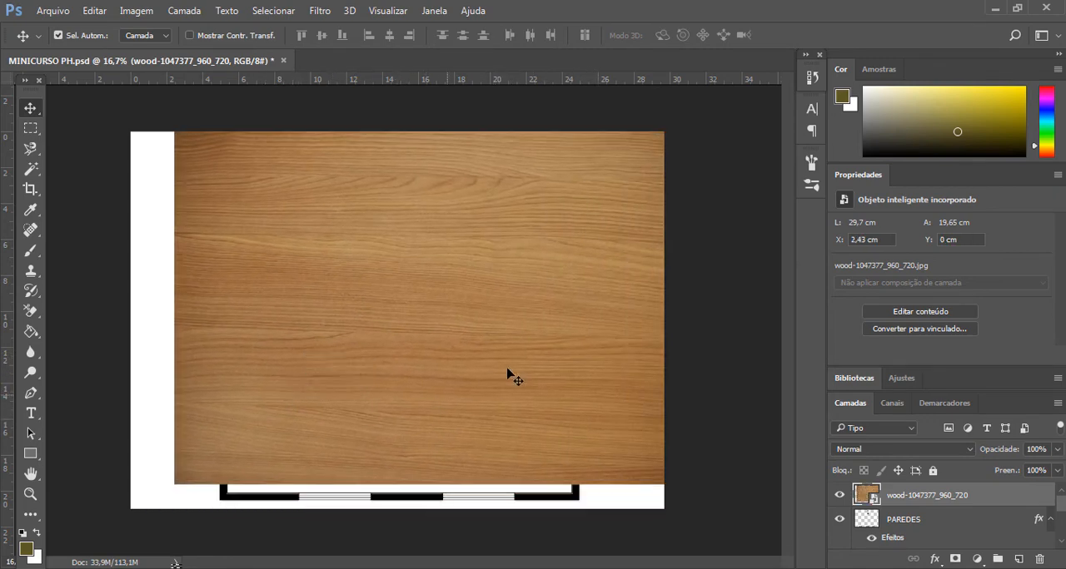
{"action": "left_click_drag", "start_coordinate": [361, 364], "coordinate": [522, 308]}
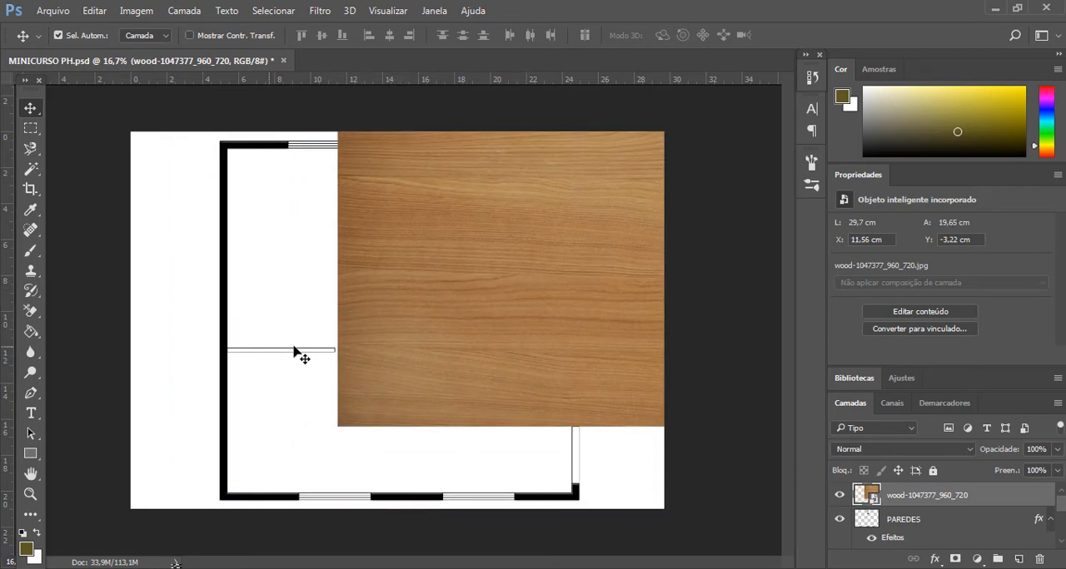
{"action": "left_click_drag", "start_coordinate": [587, 324], "coordinate": [371, 407]}
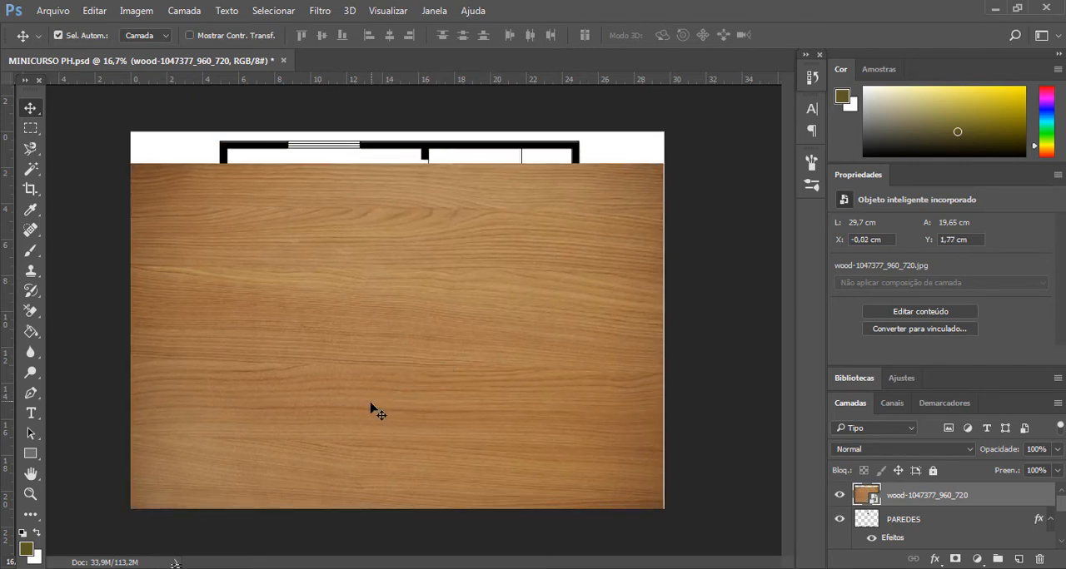
{"action": "left_click_drag", "start_coordinate": [460, 377], "coordinate": [462, 369]}
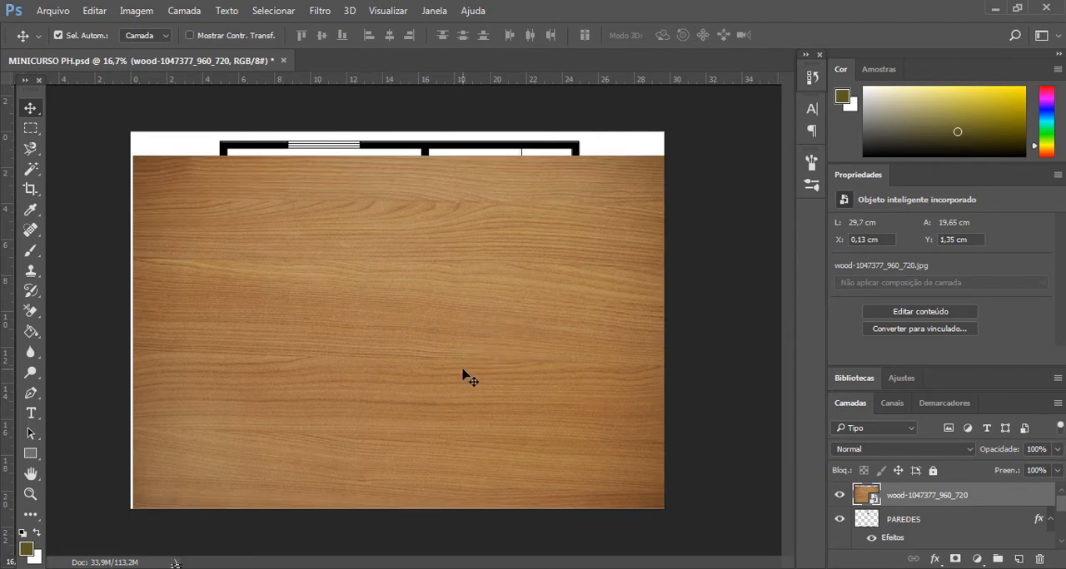
- Scale the wood texture to about 27% and move it over the thin partition, against the plan's left exterior wall
{"action": "key", "text": "ctrl+t"}
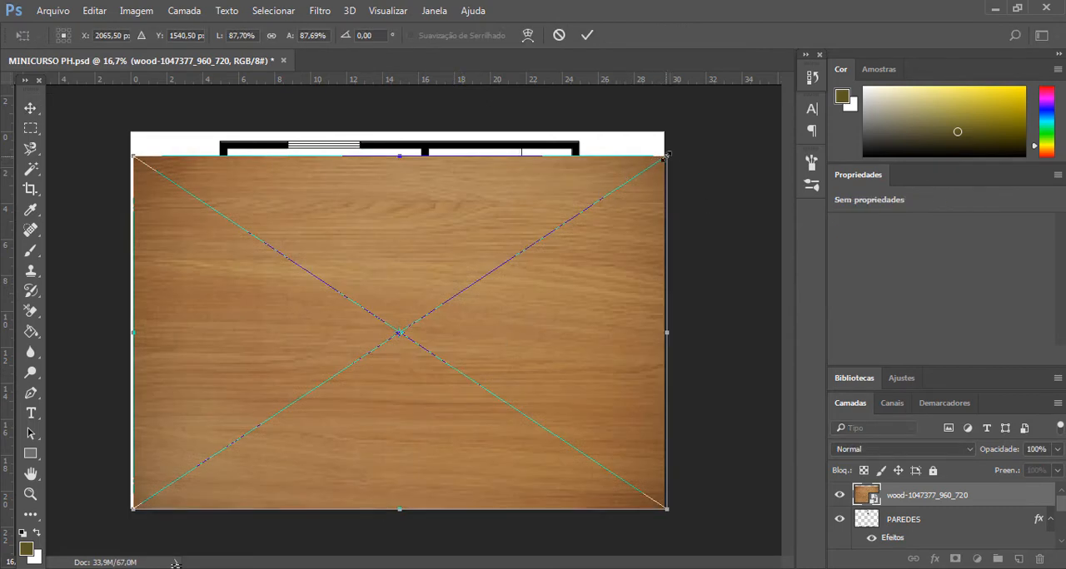
{"action": "left_click_drag", "start_coordinate": [666, 156], "coordinate": [332, 457]}
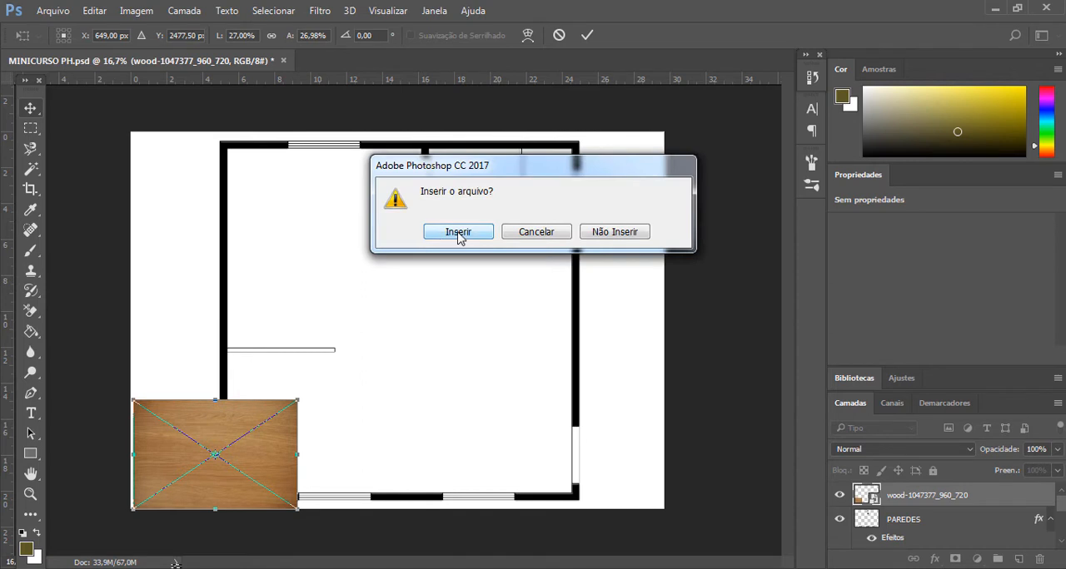
{"action": "left_click", "coordinate": [459, 235]}
{"action": "left_click_drag", "start_coordinate": [233, 475], "coordinate": [464, 333]}
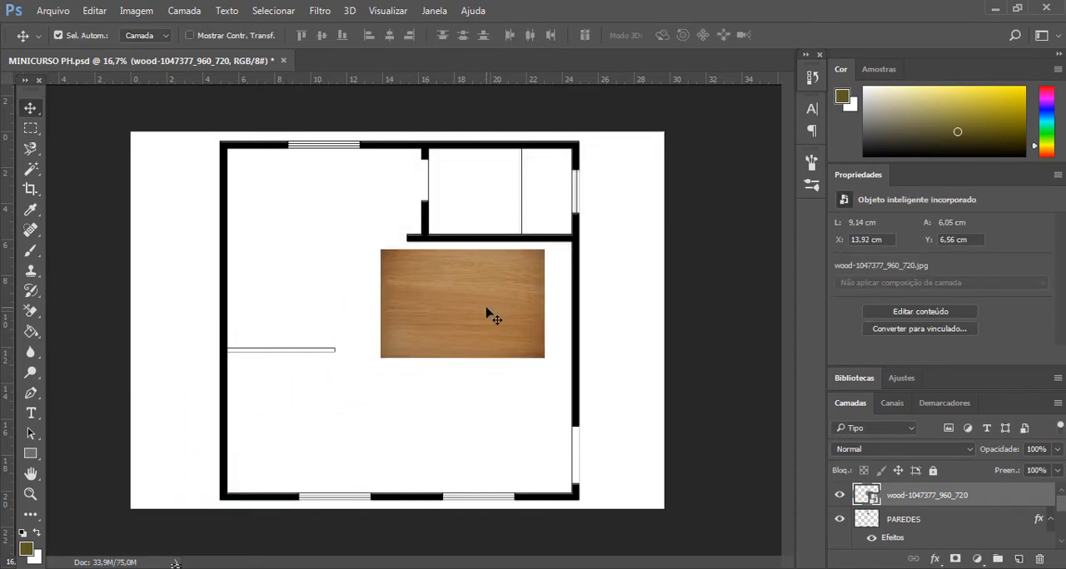
{"action": "left_click_drag", "start_coordinate": [489, 309], "coordinate": [459, 342]}
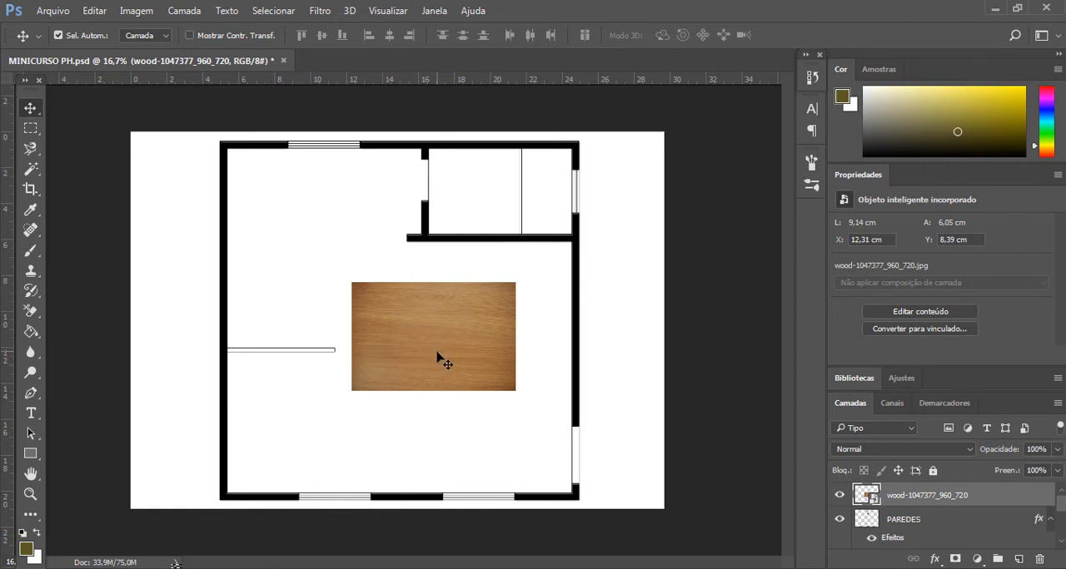
{"action": "left_click_drag", "start_coordinate": [437, 353], "coordinate": [308, 365]}
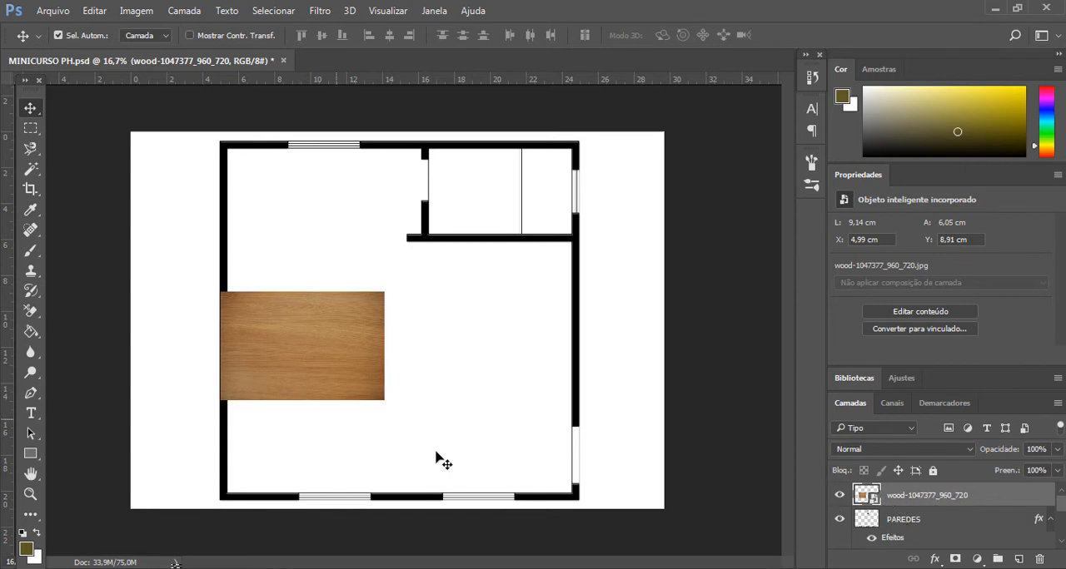
- Set the wood texture layer's opacity to 0% and select the thin partition's interior on the PLANTA HUMANIZA_MINICURSO layer with the Magic Wand
{"action": "left_click", "coordinate": [1058, 449]}
{"action": "left_click_drag", "start_coordinate": [1050, 467], "coordinate": [984, 469]}
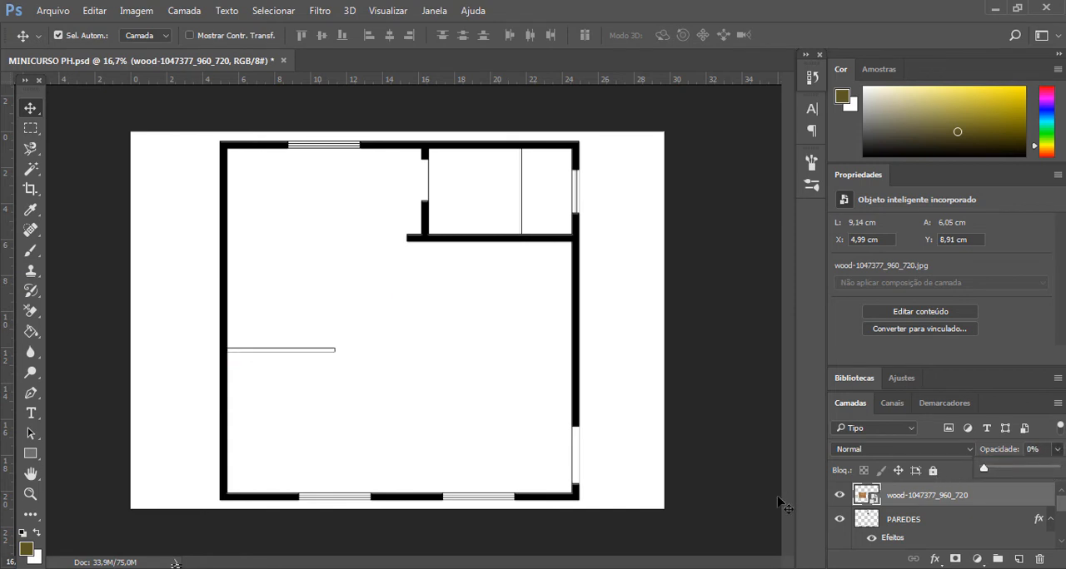
{"action": "left_click", "coordinate": [923, 519]}
{"action": "scroll", "coordinate": [922, 518], "scroll_direction": "down", "scroll_amount": 3}
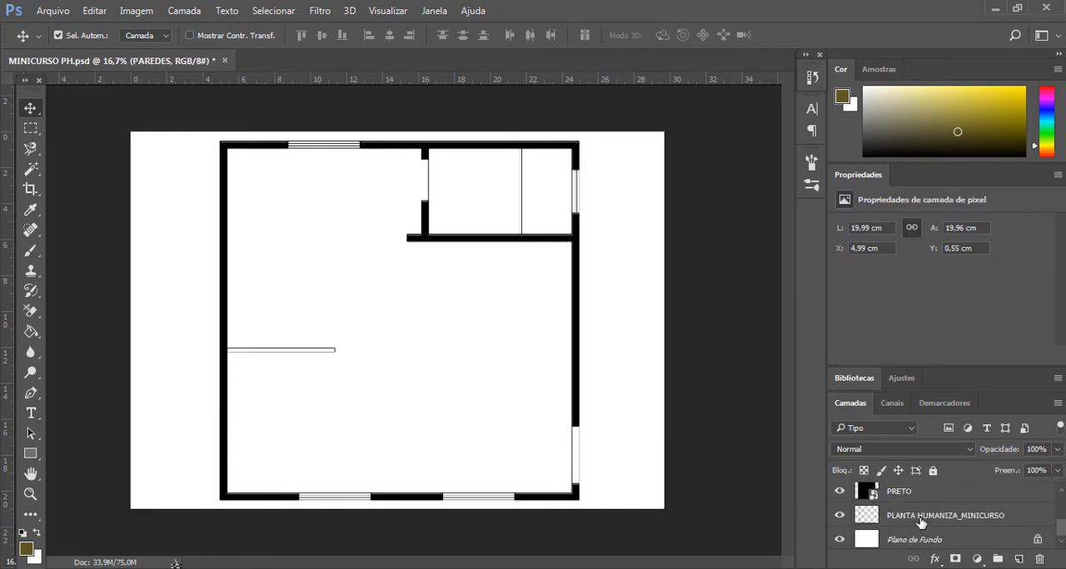
{"action": "left_click", "coordinate": [919, 518]}
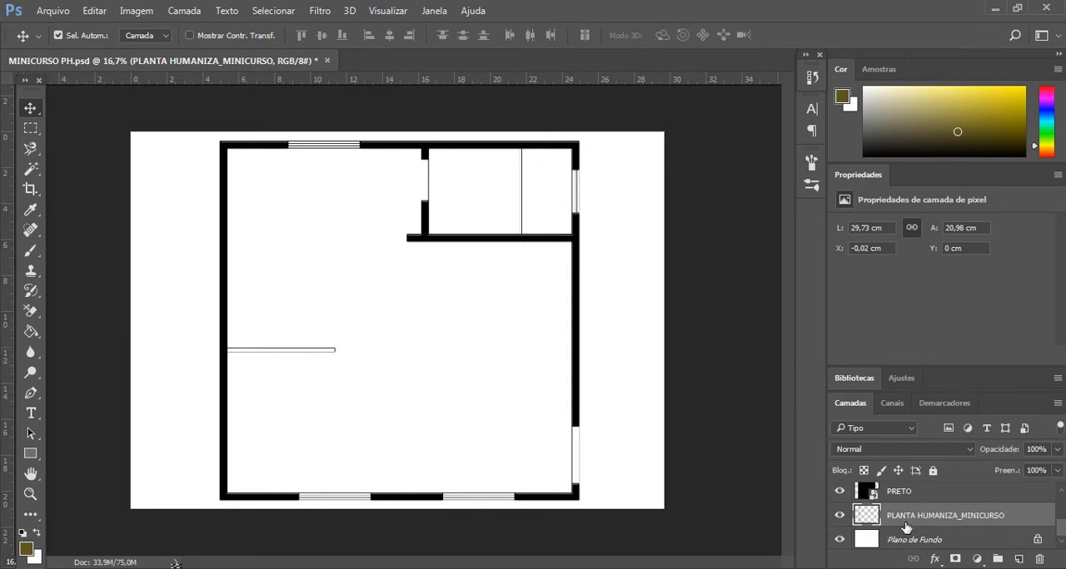
{"action": "left_click", "coordinate": [31, 171]}
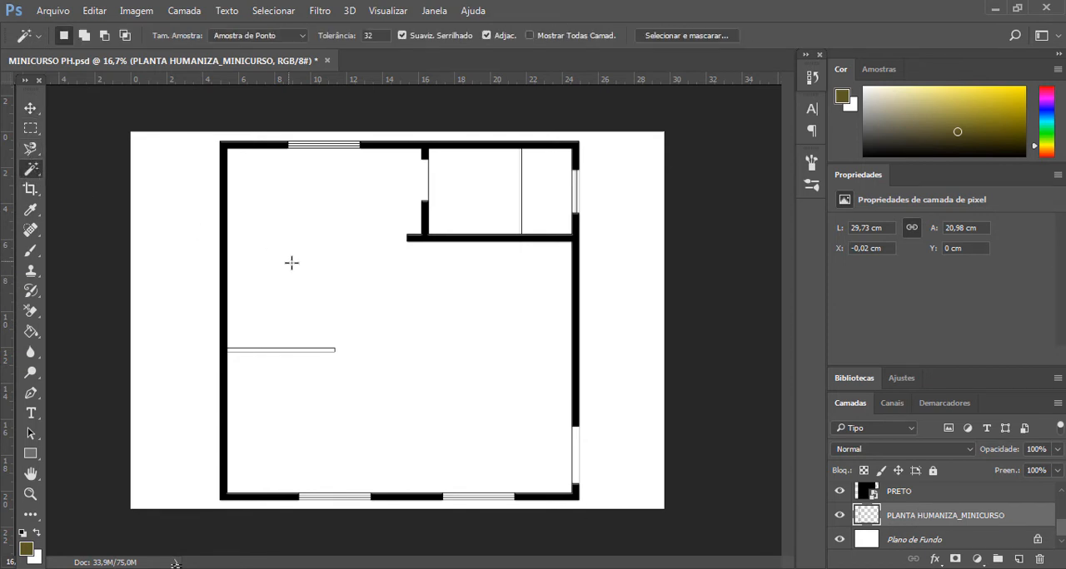
{"action": "key", "text": "ctrl+plus"}
{"action": "key", "text": "ctrl+plus"}
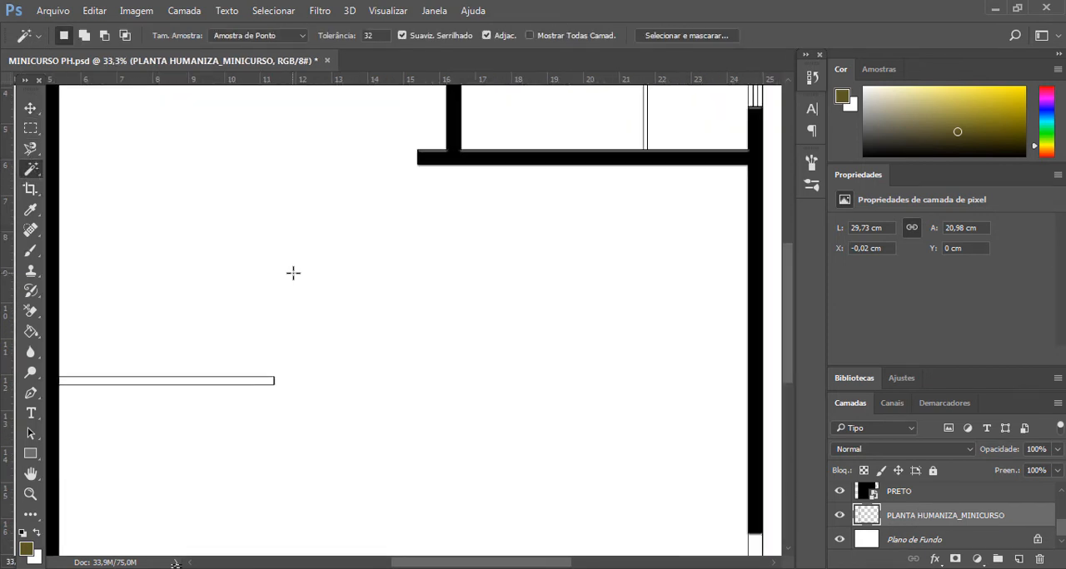
{"action": "scroll", "coordinate": [333, 314], "scroll_direction": "down", "scroll_amount": 2}
{"action": "left_click_drag", "start_coordinate": [454, 565], "coordinate": [408, 565]}
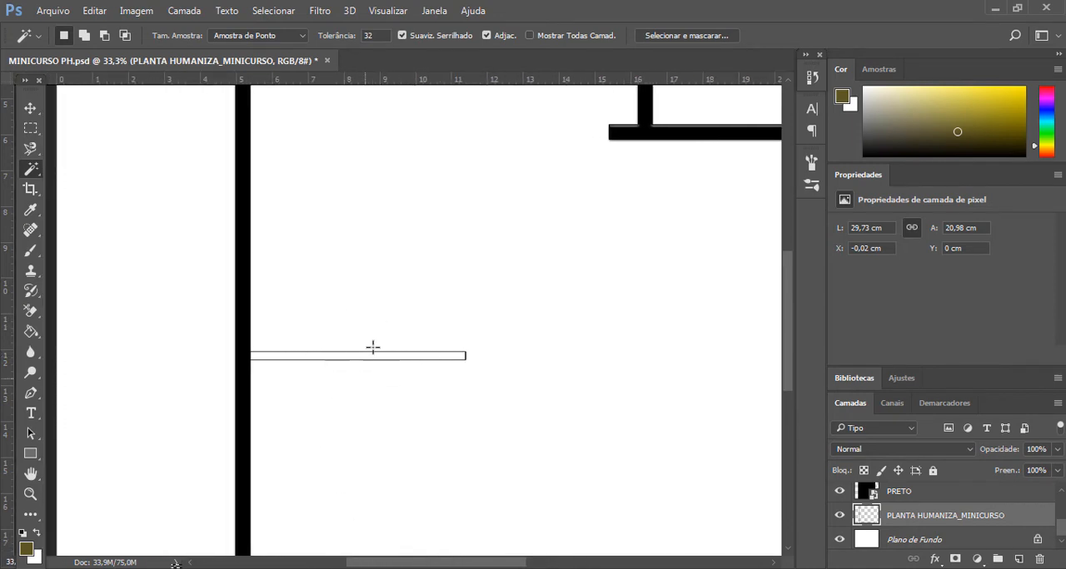
{"action": "left_click", "coordinate": [344, 356]}
- Copy the partition-shaped selection of the wood-1047377_960_720 layer to a new layer (Camada Via Cópia) and name it PAINEL
{"action": "scroll", "coordinate": [932, 516], "scroll_direction": "up", "scroll_amount": 3}
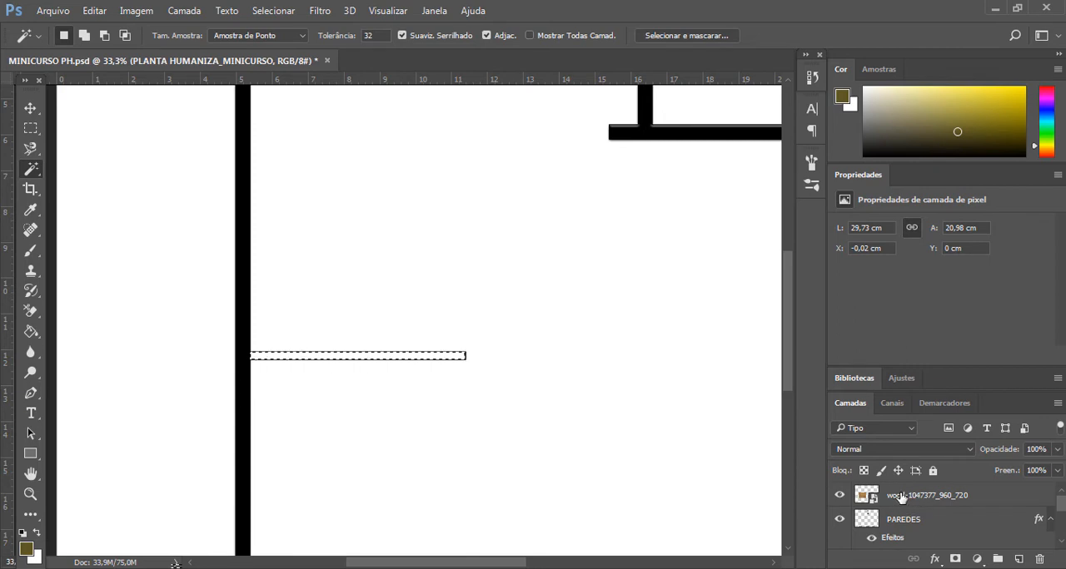
{"action": "left_click", "coordinate": [899, 497]}
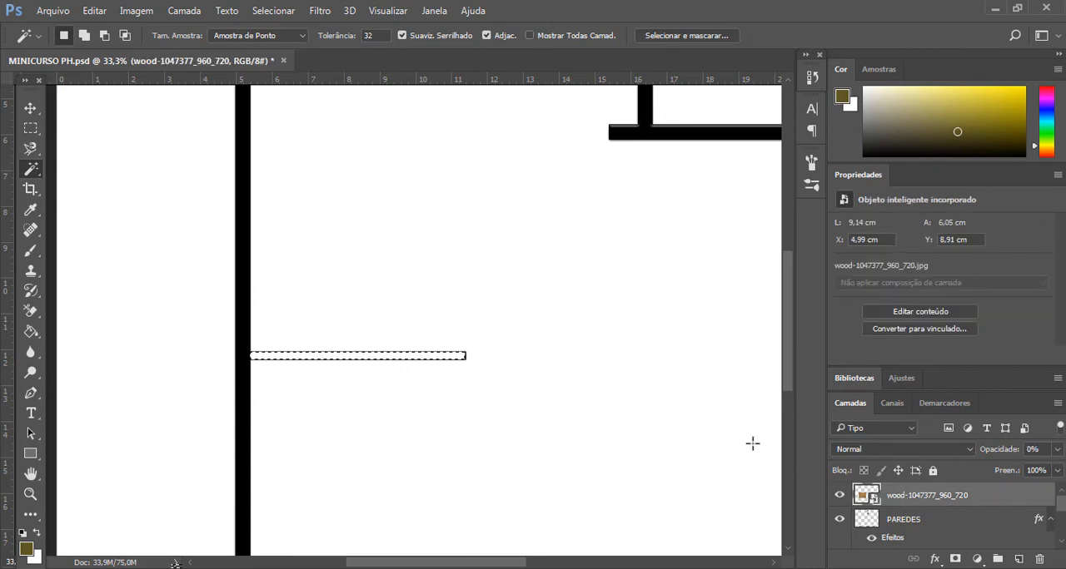
{"action": "right_click", "coordinate": [418, 361]}
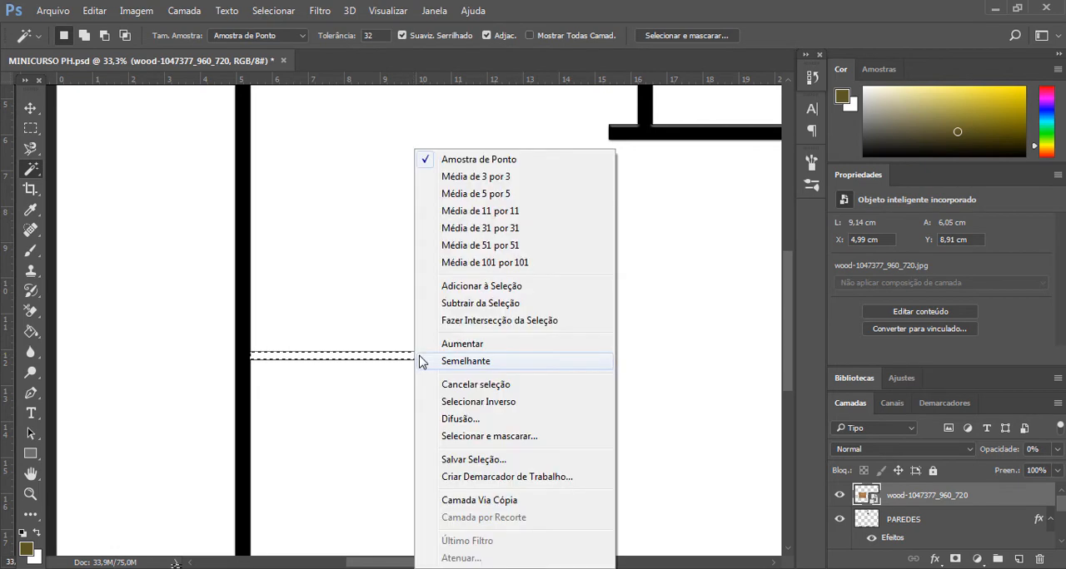
{"action": "left_click", "coordinate": [494, 502]}
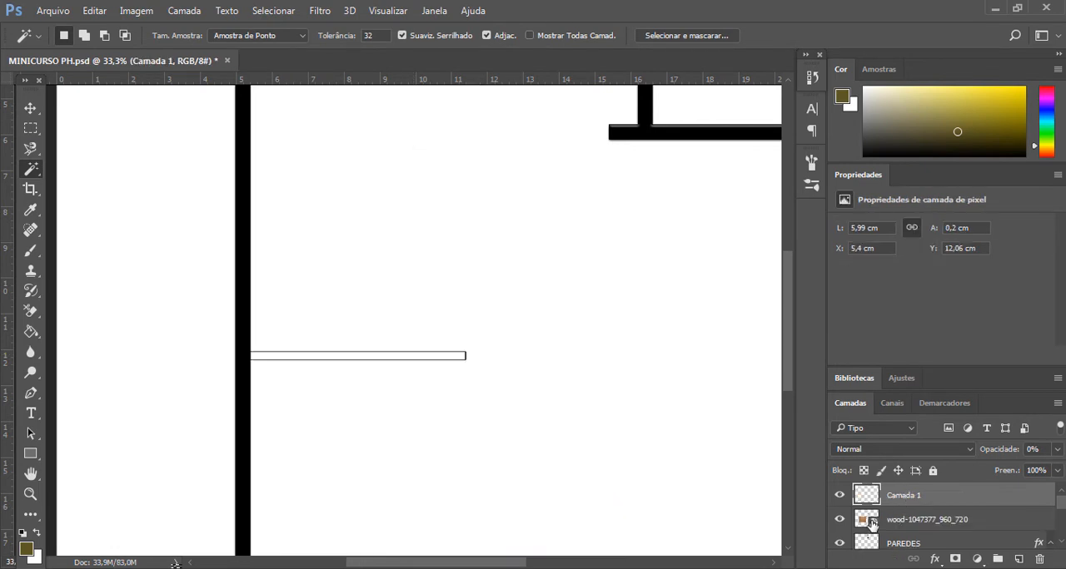
{"action": "double_click", "coordinate": [915, 496]}
{"action": "type", "text": "PAINEL"}
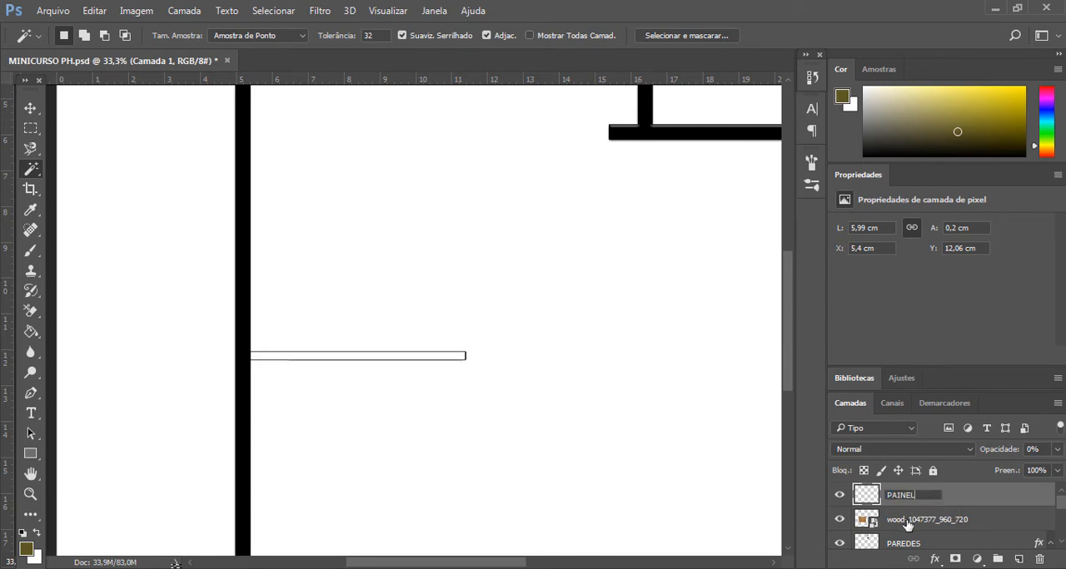
{"action": "left_click", "coordinate": [913, 520]}
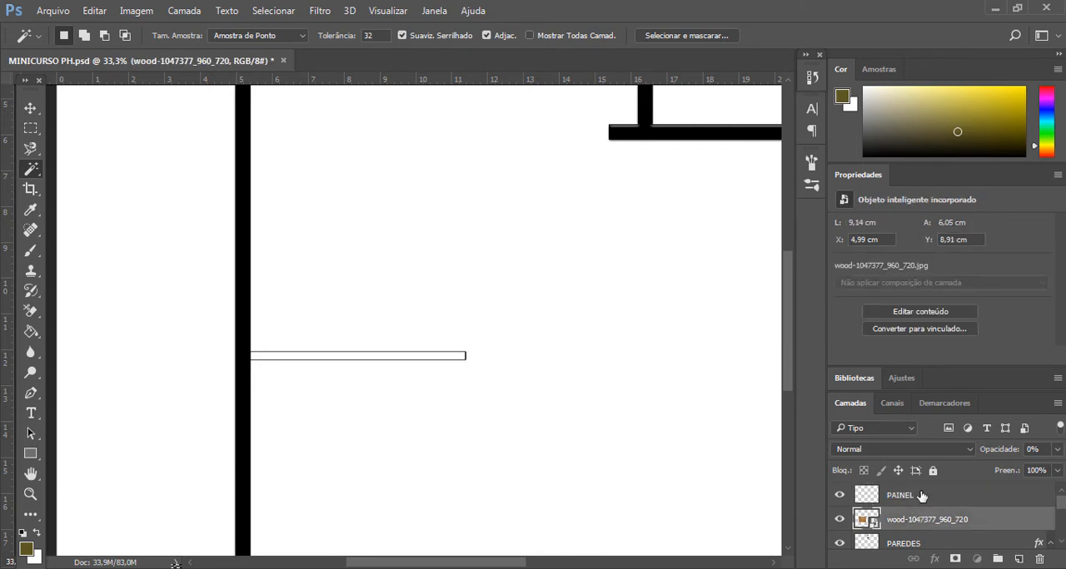
- Set the PAINEL layer's opacity to 100%
{"action": "left_click", "coordinate": [923, 497]}
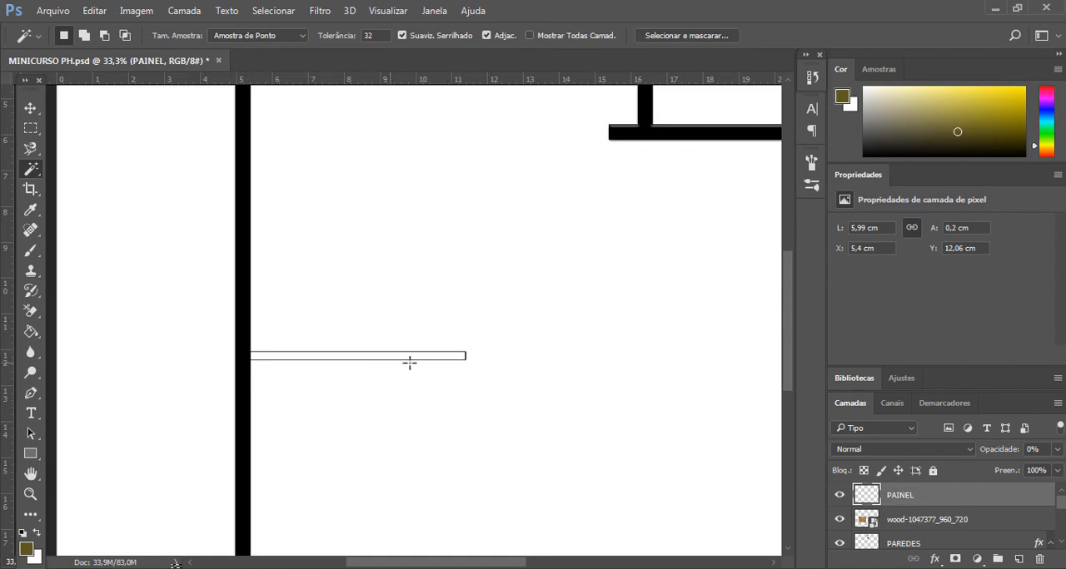
{"action": "left_click", "coordinate": [1057, 452]}
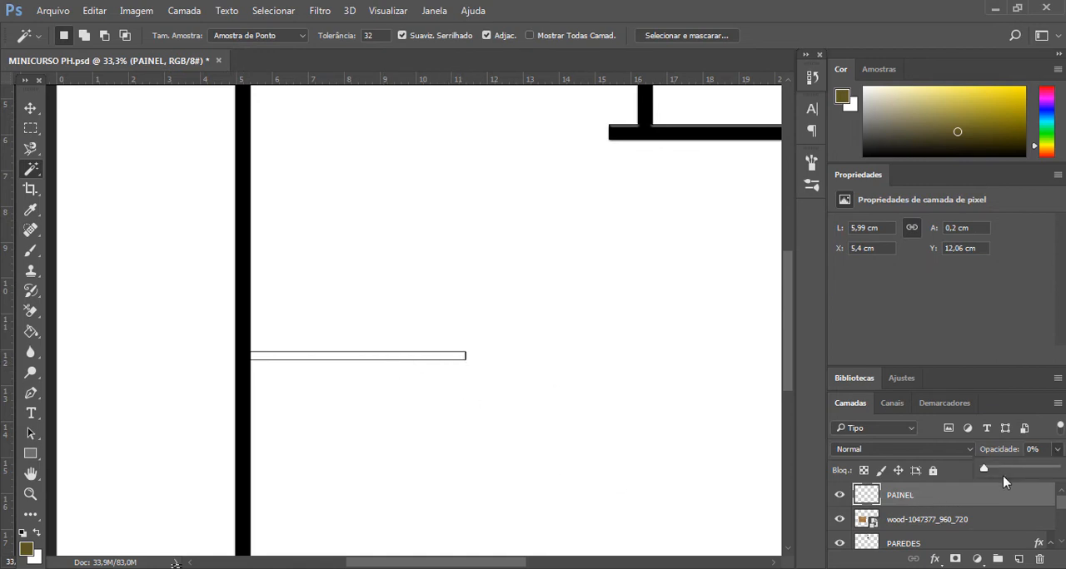
{"action": "left_click_drag", "start_coordinate": [1003, 476], "coordinate": [1056, 471]}
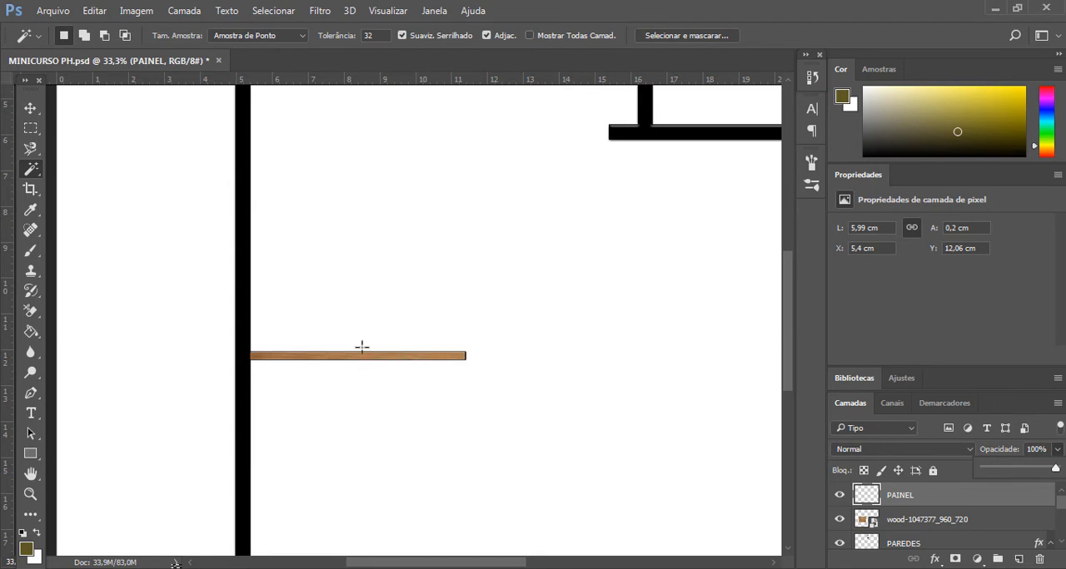
- Apply the Sombra Projetada and Chanfro & Entalhe layer styles to the PAINEL layer with their preset values
{"action": "right_click", "coordinate": [899, 499]}
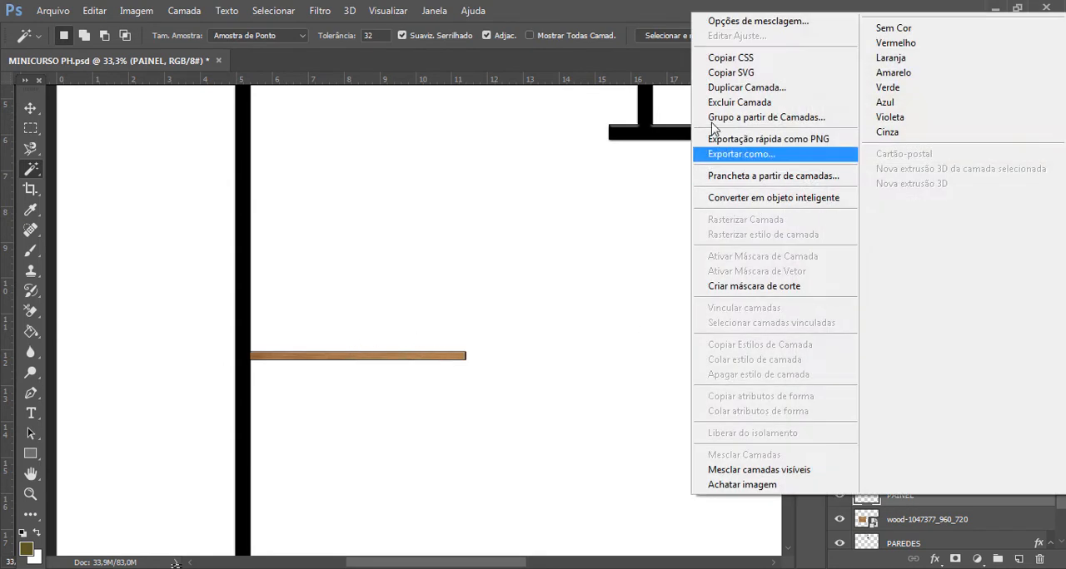
{"action": "left_click", "coordinate": [729, 22]}
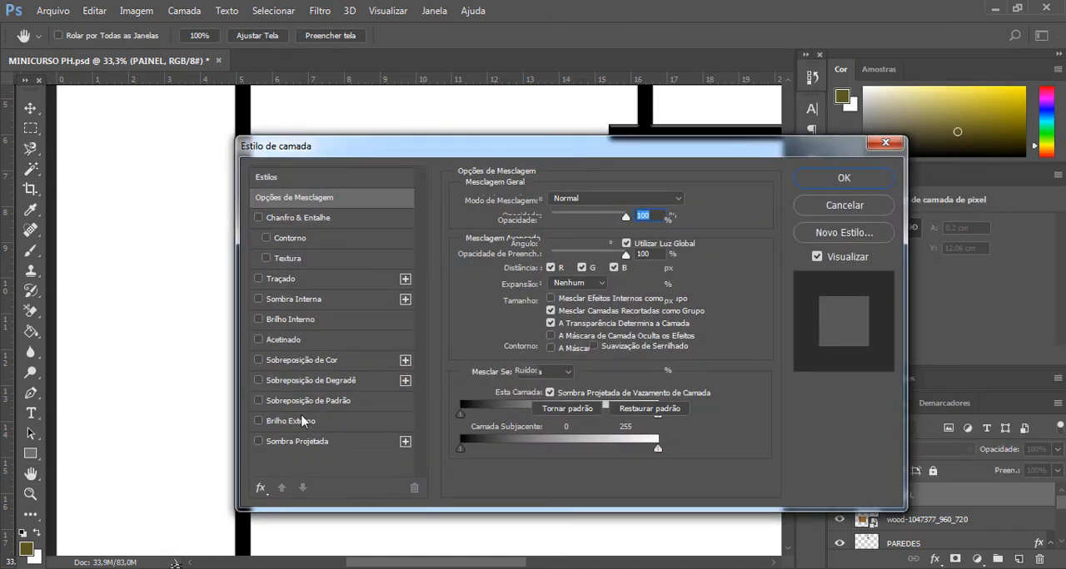
{"action": "left_click", "coordinate": [298, 441]}
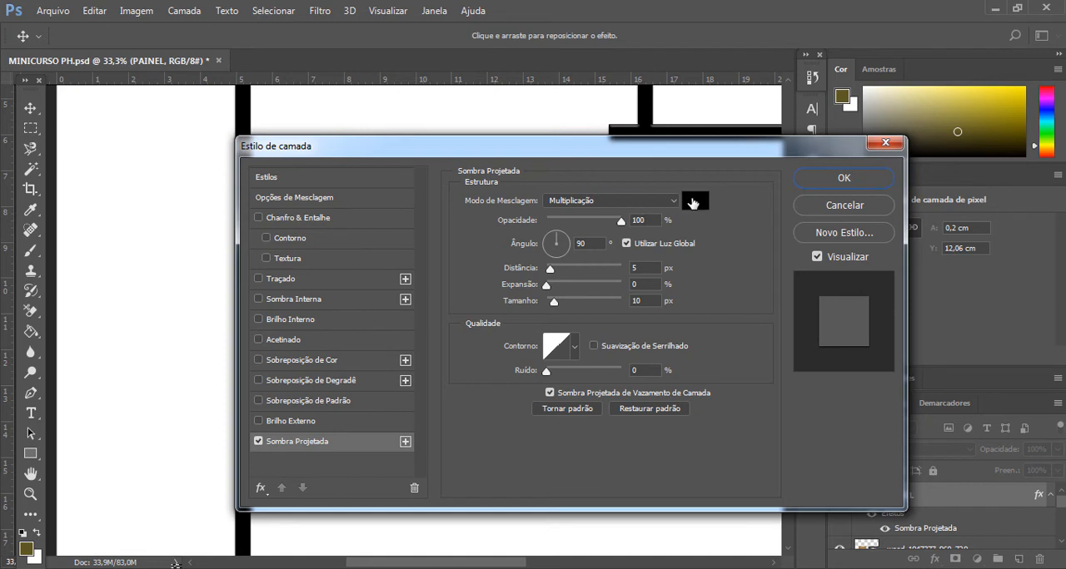
{"action": "left_click", "coordinate": [258, 218]}
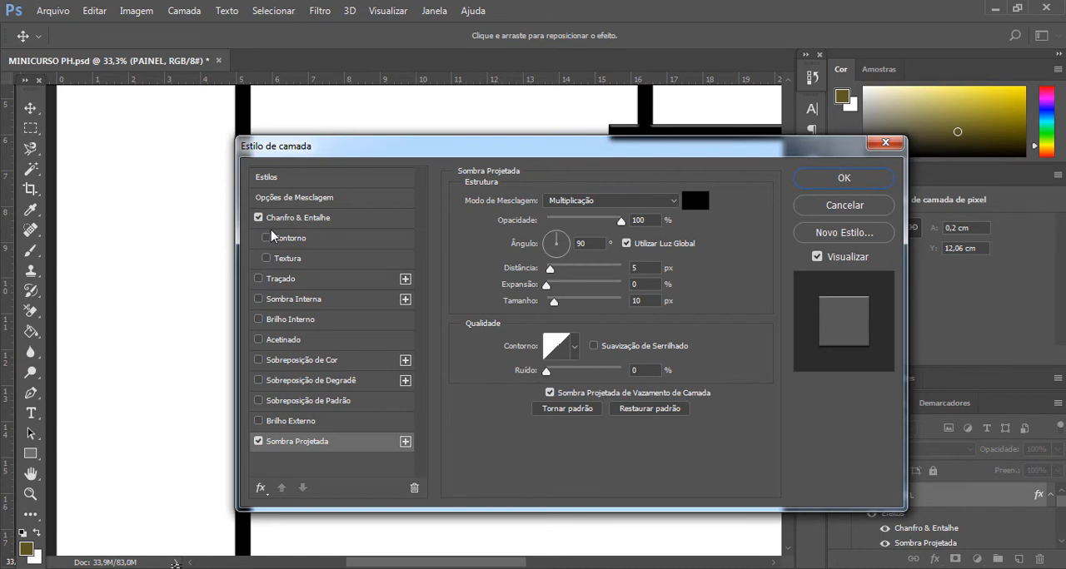
{"action": "left_click", "coordinate": [822, 180]}
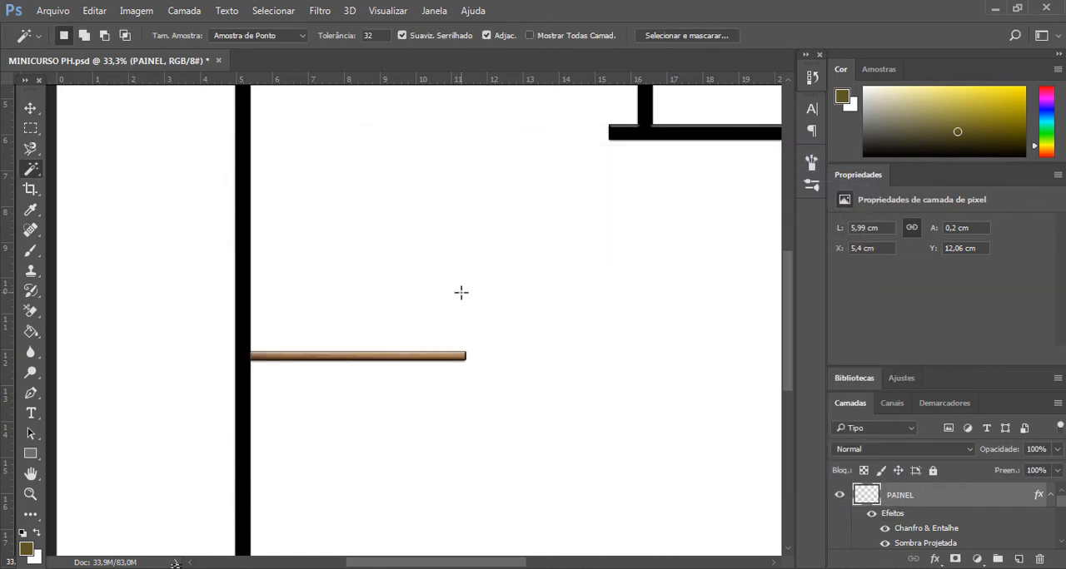
{"action": "key", "text": "ctrl+minus"}
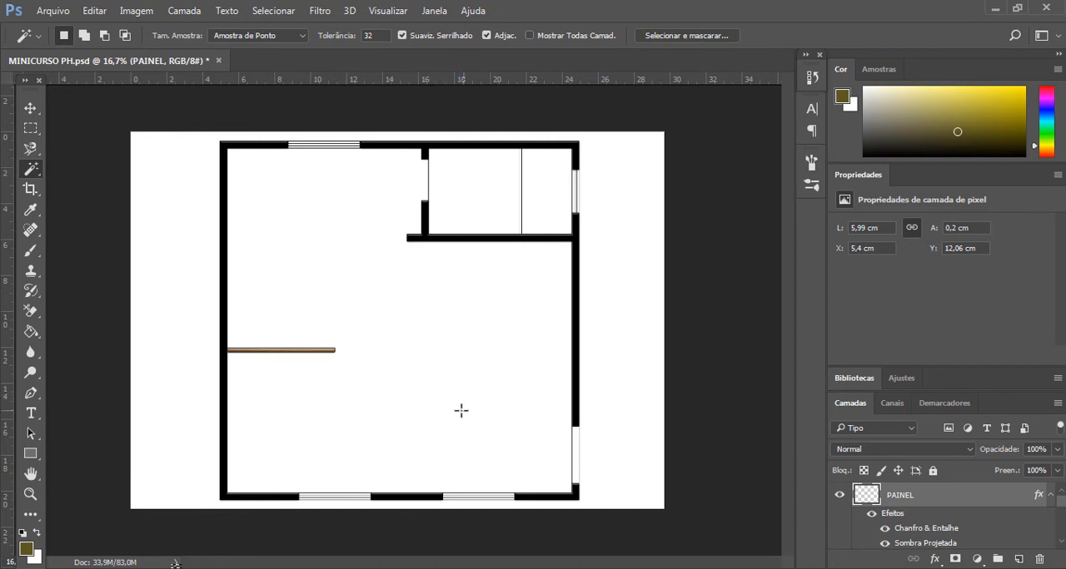
- Place the TexturesCom_MarbleWhite0063_1_S image from the TEXTURA folder into the floor plan document as a new layer
{"action": "mouse_move", "coordinate": [175, 566]}
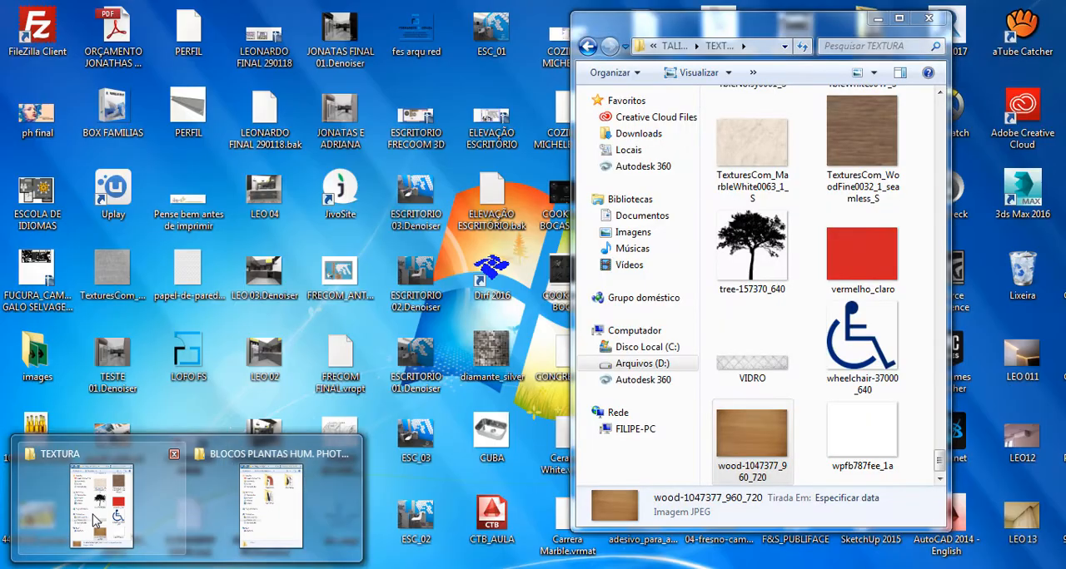
{"action": "left_click", "coordinate": [95, 521]}
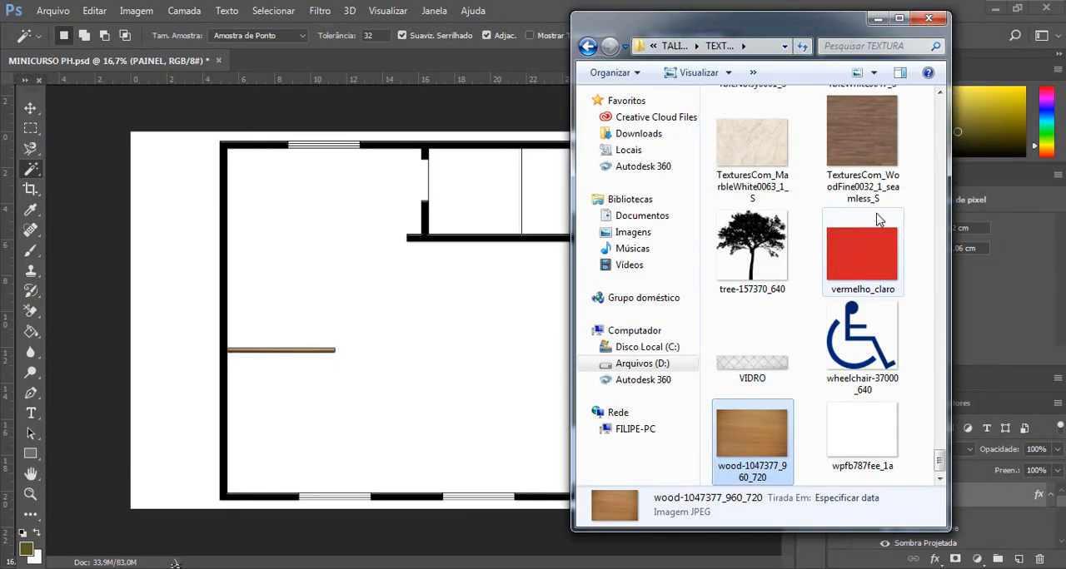
{"action": "scroll", "coordinate": [880, 219], "scroll_direction": "up", "scroll_amount": 2}
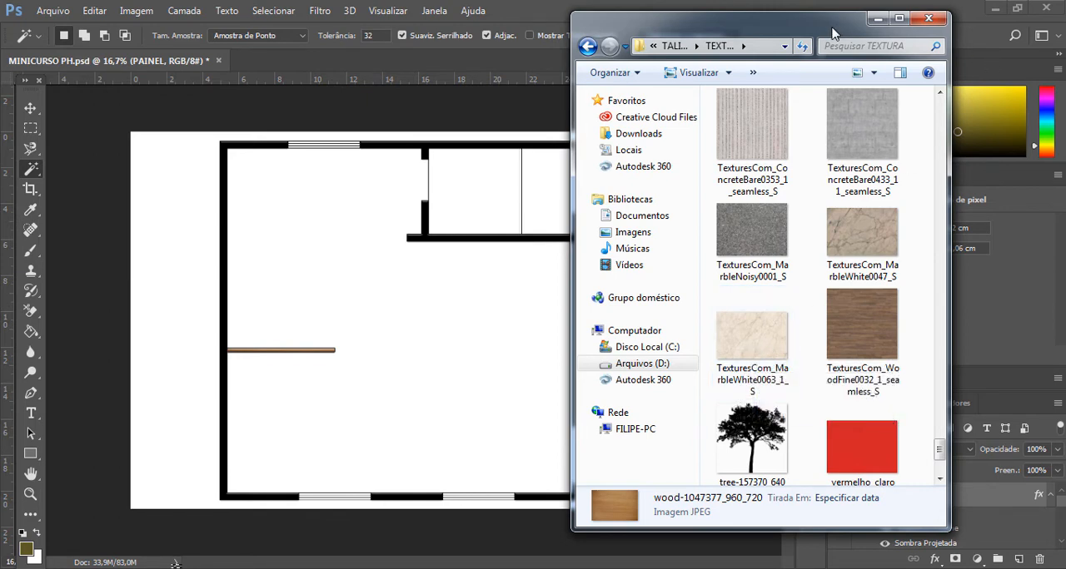
{"action": "left_click_drag", "start_coordinate": [832, 32], "coordinate": [881, 32]}
{"action": "left_click_drag", "start_coordinate": [808, 333], "coordinate": [505, 418]}
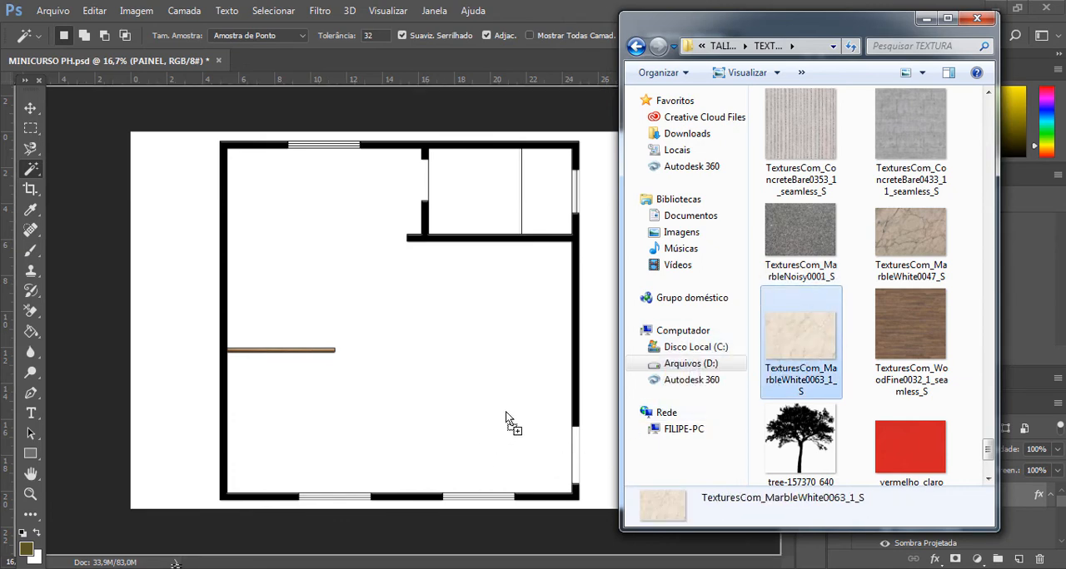
{"action": "left_click_drag", "start_coordinate": [566, 448], "coordinate": [570, 443]}
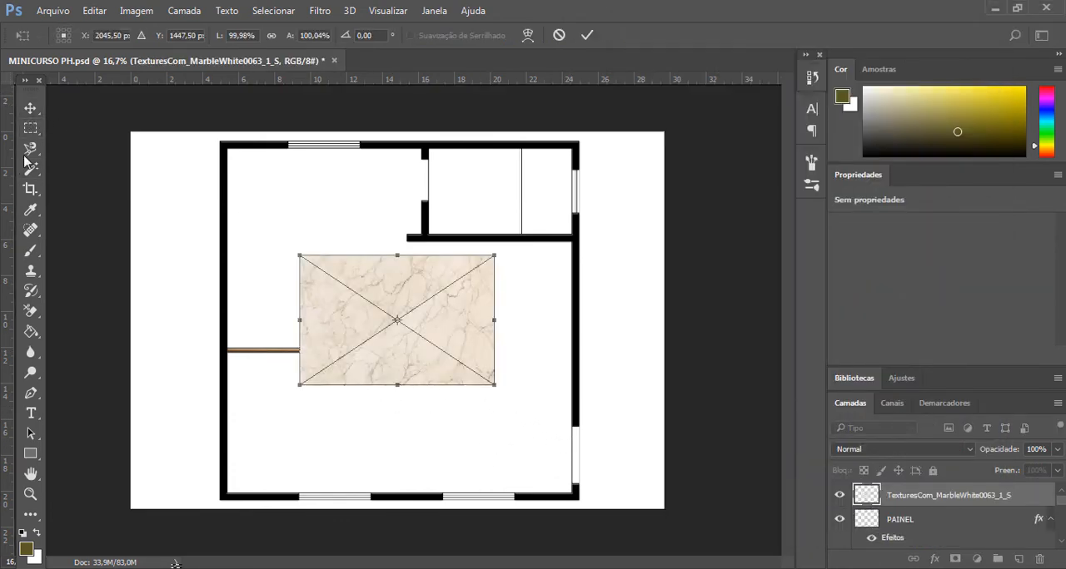
{"action": "left_click", "coordinate": [30, 108]}
{"action": "left_click", "coordinate": [466, 235]}
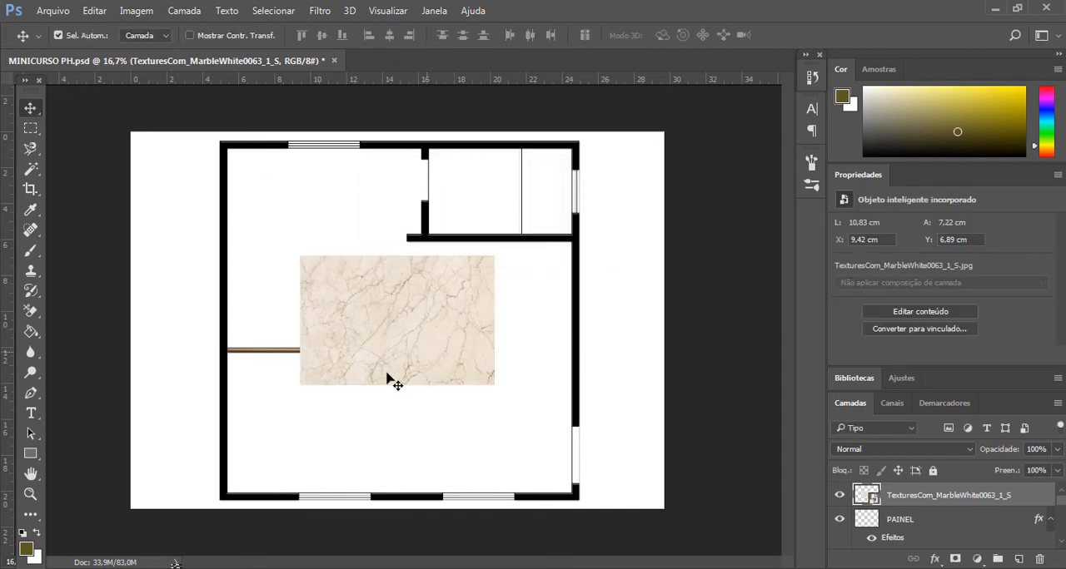
- Move the marble texture toward the plan's lower wall and scale it down to about 39%
{"action": "left_click_drag", "start_coordinate": [387, 379], "coordinate": [507, 457]}
{"action": "key", "text": "ctrl+t"}
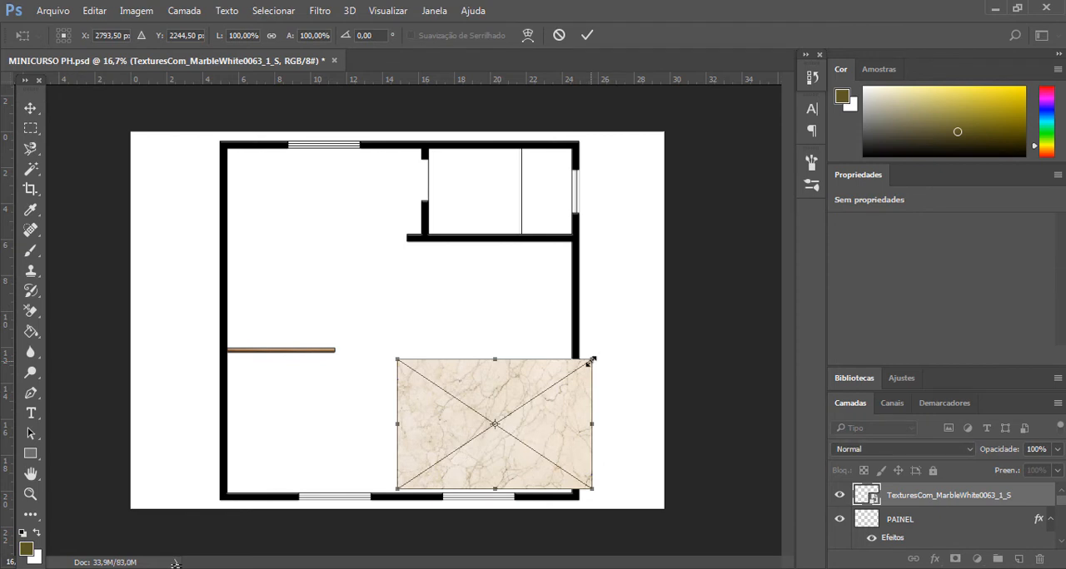
{"action": "left_click_drag", "start_coordinate": [590, 359], "coordinate": [390, 380]}
{"action": "key", "text": "ctrl+z"}
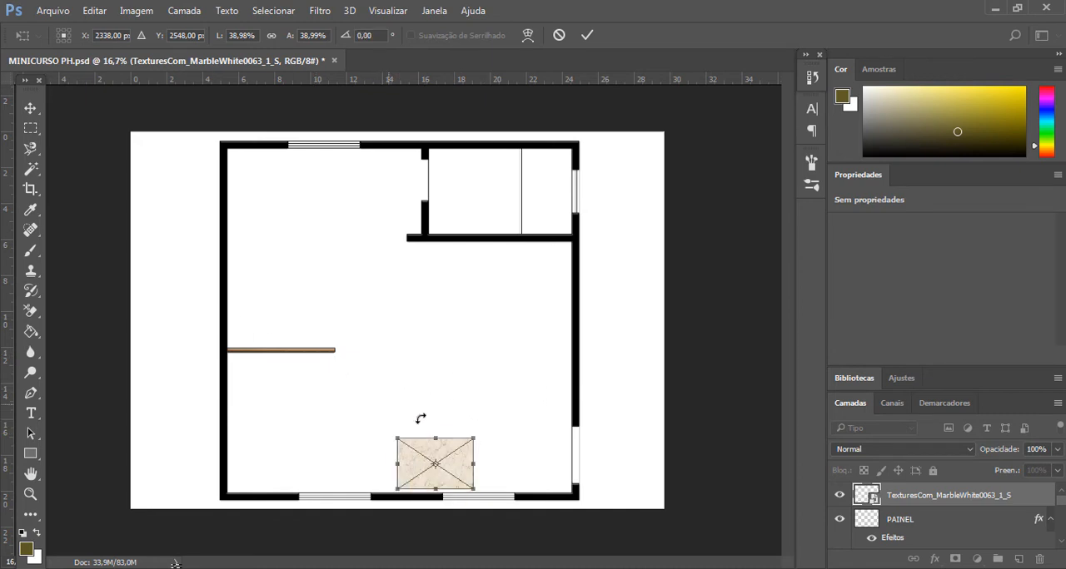
{"action": "left_click", "coordinate": [30, 110]}
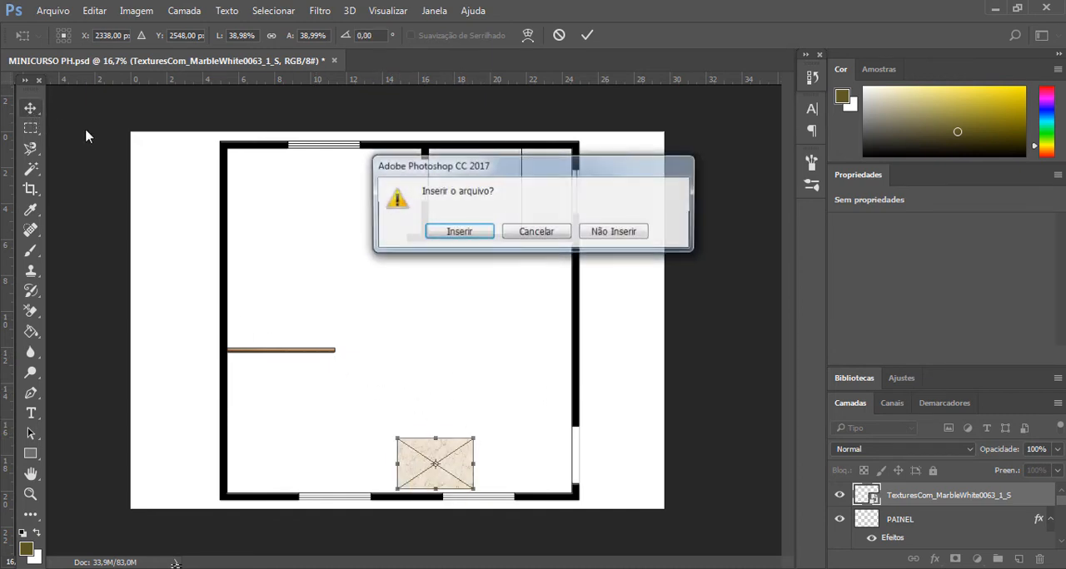
{"action": "left_click", "coordinate": [462, 231]}
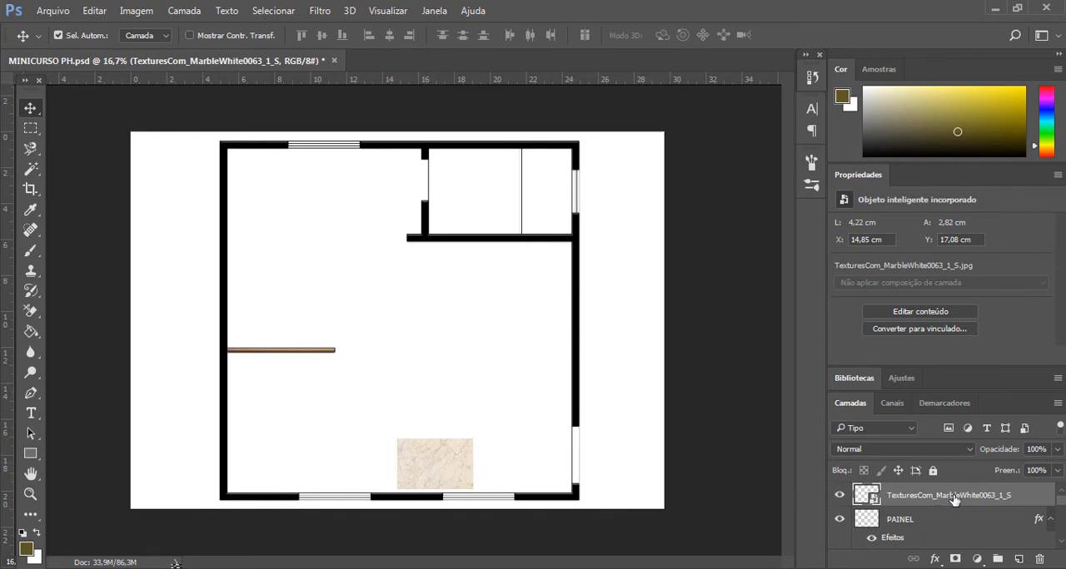
- Rotate the marble texture by -90° and move it over the opening at the lower end of the right exterior wall
{"action": "key", "text": "ctrl+t"}
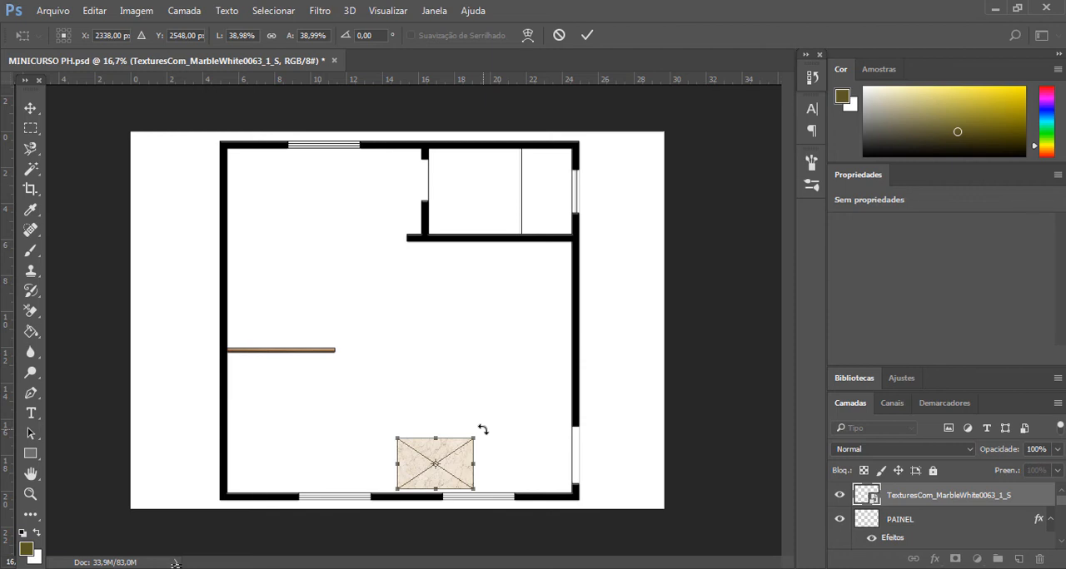
{"action": "left_click_drag", "start_coordinate": [483, 429], "coordinate": [366, 358]}
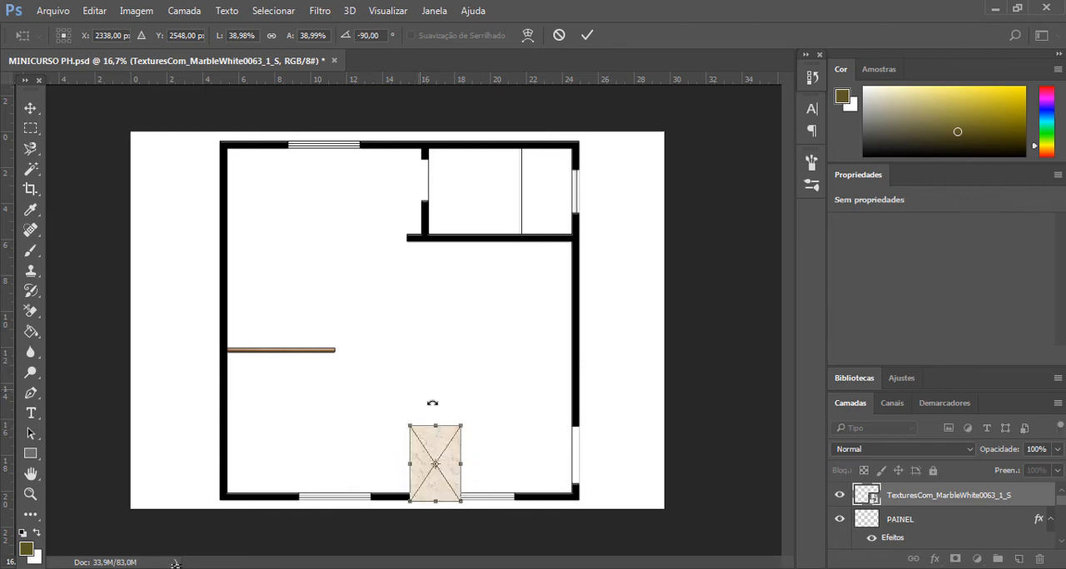
{"action": "left_click", "coordinate": [31, 109]}
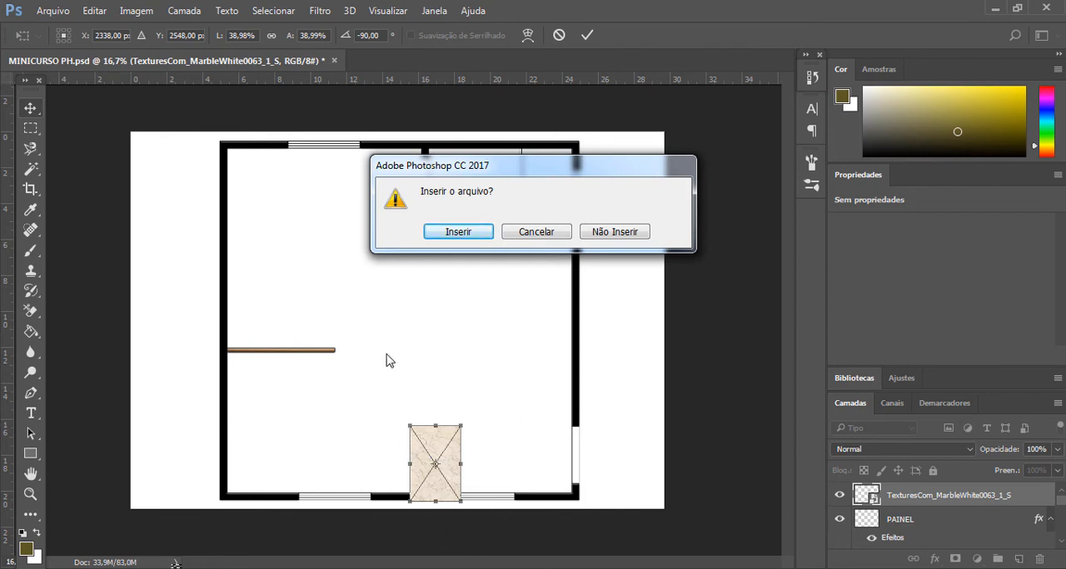
{"action": "left_click", "coordinate": [457, 232]}
{"action": "left_click_drag", "start_coordinate": [435, 464], "coordinate": [571, 457]}
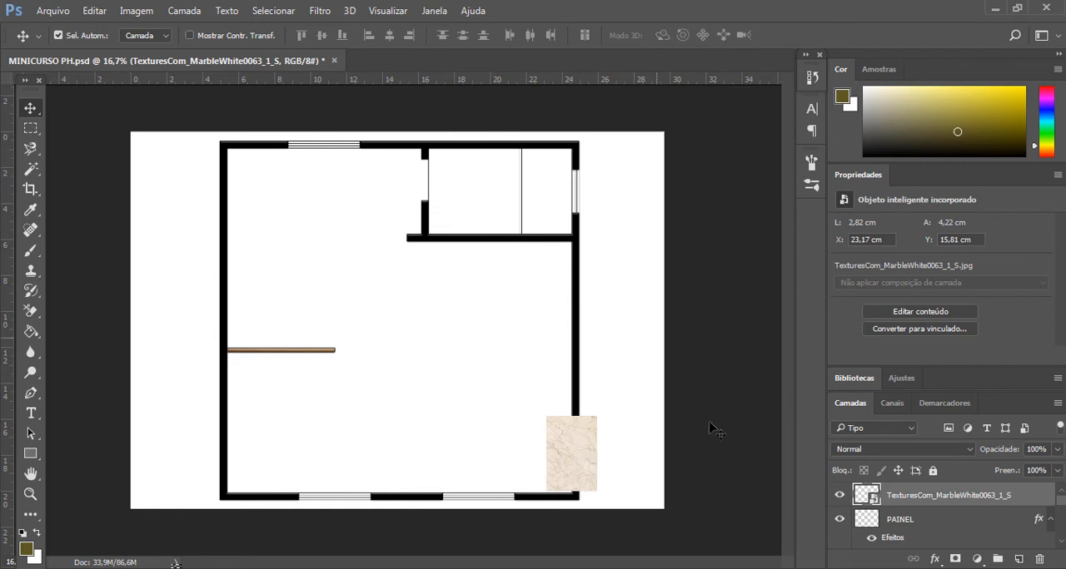
- Duplicate the marble texture layer and move the copy over the door opening in the upper room's interior wall
{"action": "right_click", "coordinate": [917, 502]}
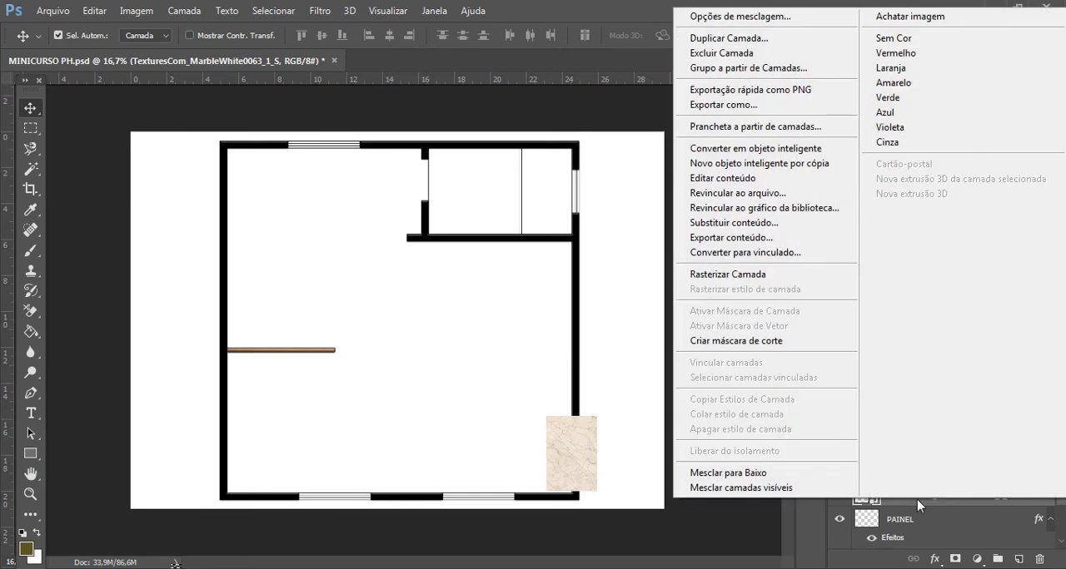
{"action": "left_click", "coordinate": [726, 38]}
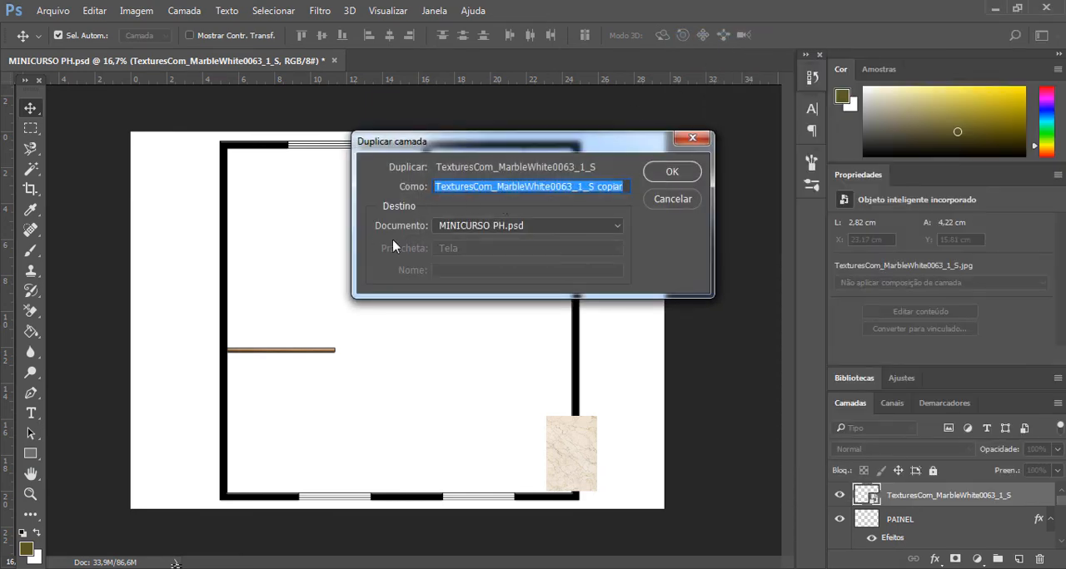
{"action": "left_click", "coordinate": [672, 172]}
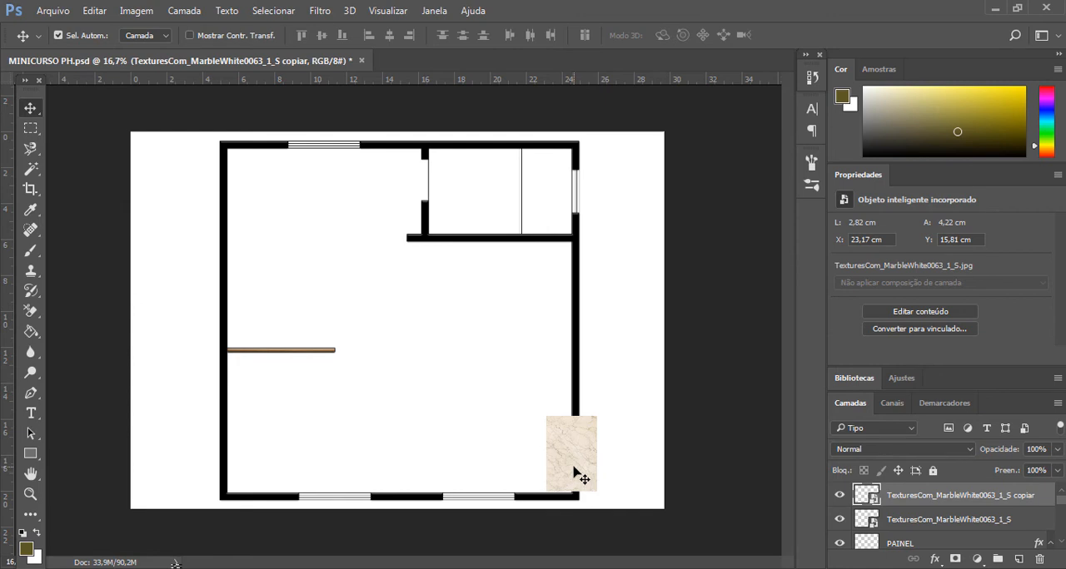
{"action": "left_click_drag", "start_coordinate": [581, 477], "coordinate": [431, 203]}
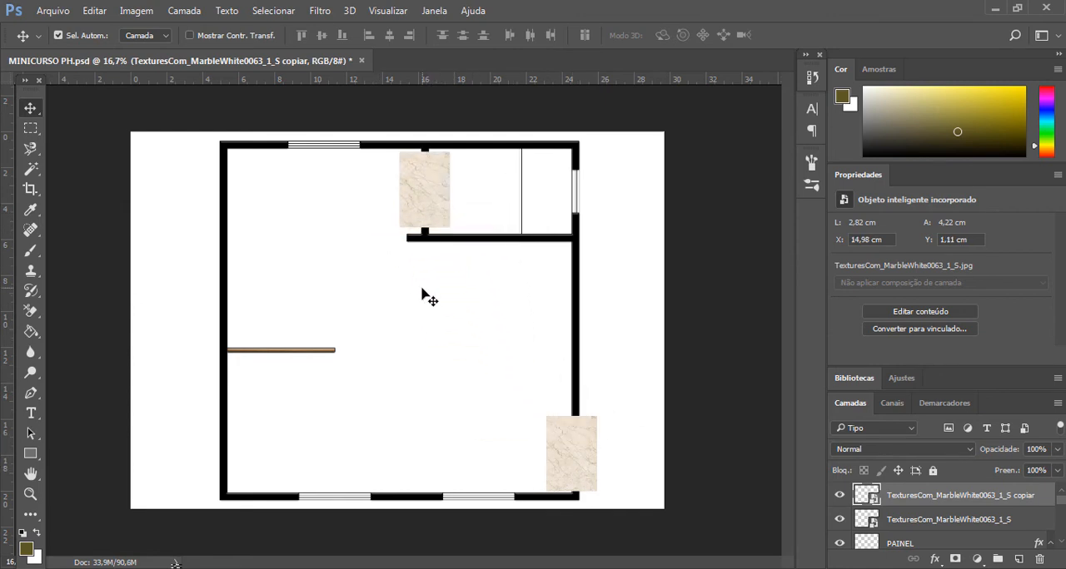
{"action": "left_click", "coordinate": [32, 117]}
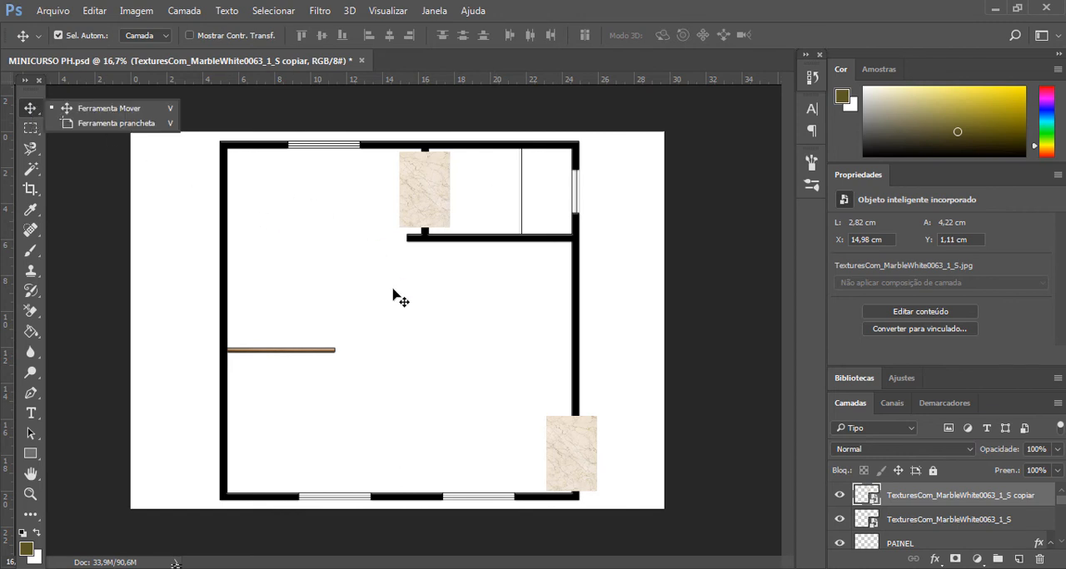
{"action": "left_click", "coordinate": [398, 321]}
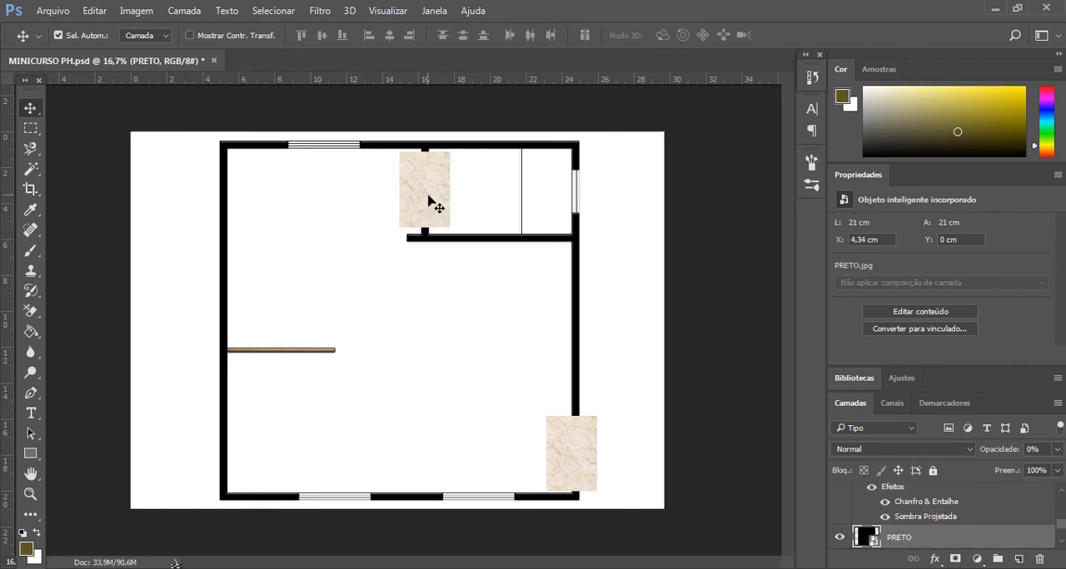
{"action": "mouse_move", "coordinate": [429, 202]}
{"action": "left_mouse_down"}
{"action": "mouse_move", "coordinate": [409, 214]}
{"action": "mouse_move", "coordinate": [421, 188]}
{"action": "mouse_move", "coordinate": [424, 197]}
{"action": "left_mouse_up"}
{"action": "mouse_move", "coordinate": [576, 462]}
{"action": "left_mouse_down"}
{"action": "mouse_move", "coordinate": [552, 454]}
{"action": "mouse_move", "coordinate": [573, 454]}
{"action": "left_mouse_up"}
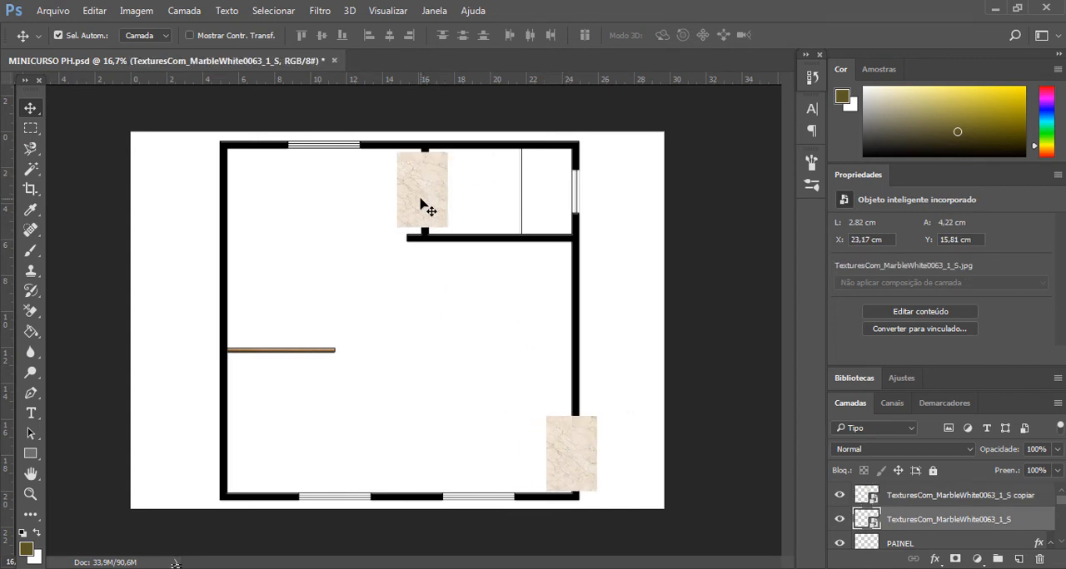
- Merge the two marble texture layers into one layer
{"action": "left_click", "coordinate": [839, 519]}
{"action": "left_click", "coordinate": [840, 520]}
{"action": "left_click", "coordinate": [944, 497], "text": "shift"}
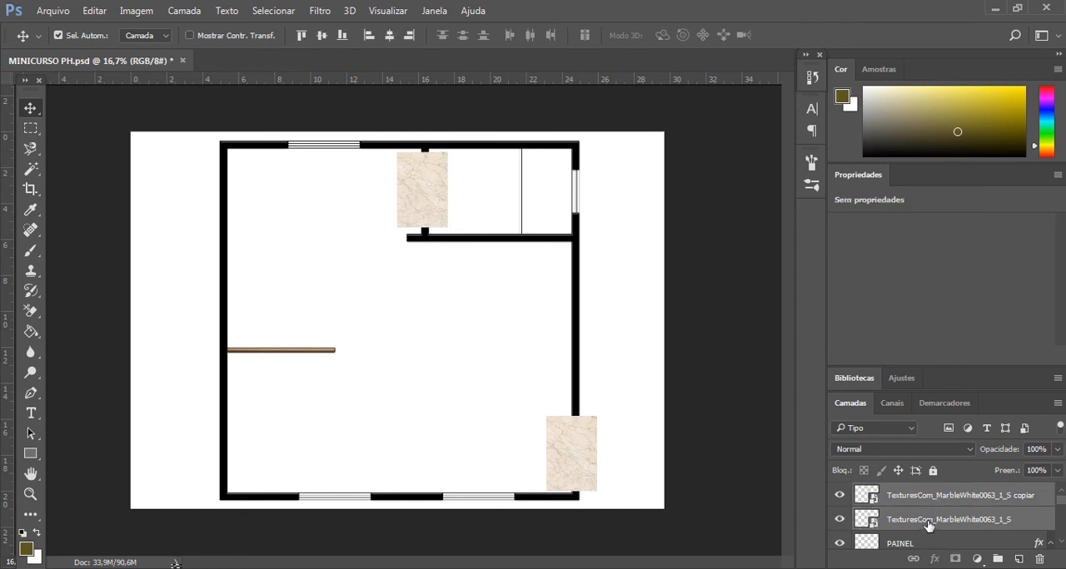
{"action": "right_click", "coordinate": [929, 524]}
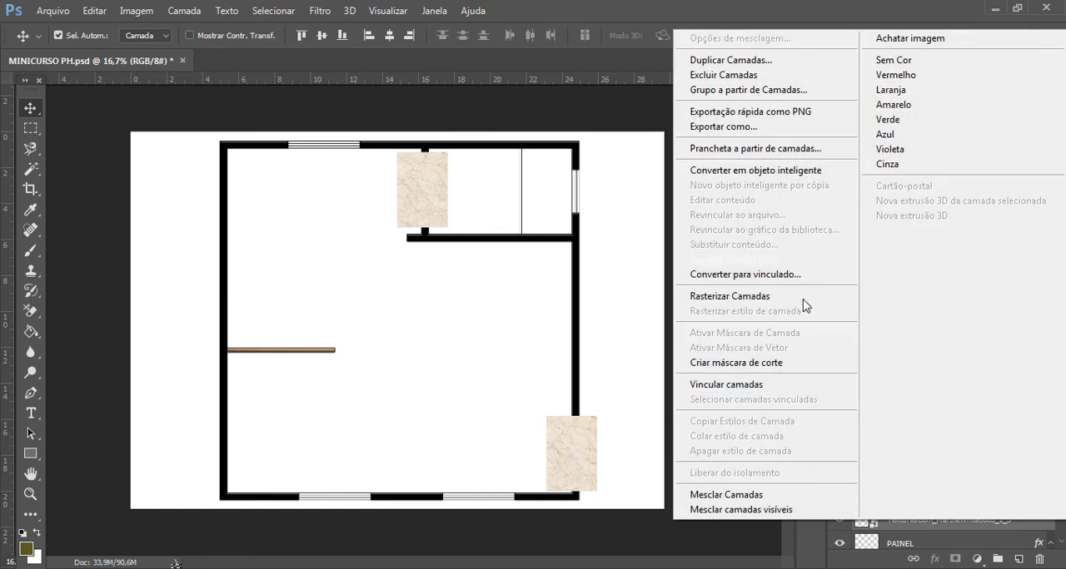
{"action": "left_click", "coordinate": [733, 496]}
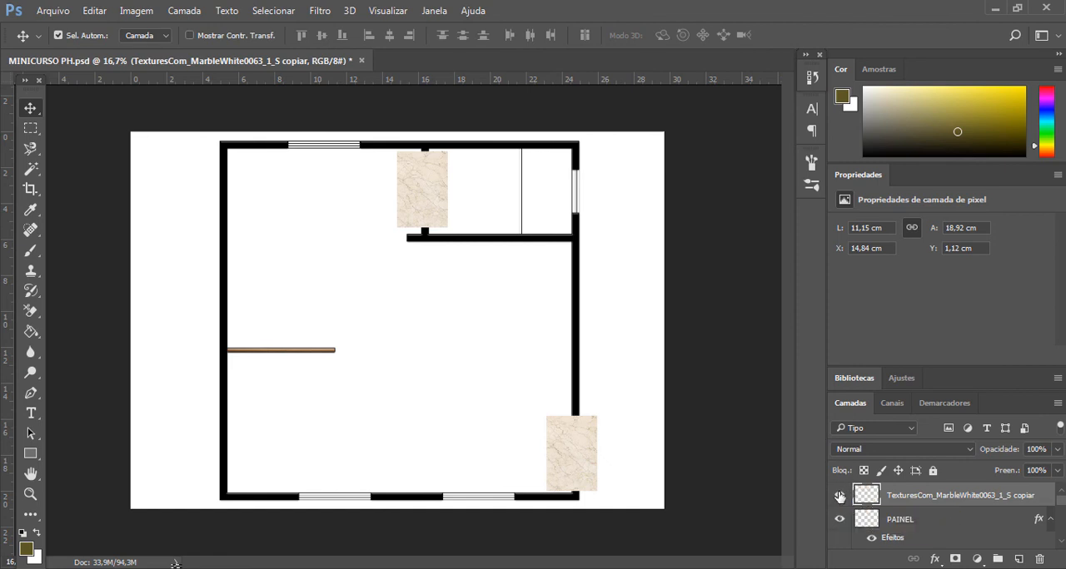
- Check the merged marble layer by toggling its visibility and set its opacity to 0%
{"action": "left_click", "coordinate": [840, 496]}
{"action": "left_click", "coordinate": [839, 496]}
{"action": "left_click", "coordinate": [839, 497]}
{"action": "left_click", "coordinate": [839, 496]}
{"action": "left_click", "coordinate": [839, 496]}
{"action": "left_click", "coordinate": [839, 496]}
{"action": "left_click", "coordinate": [1058, 452]}
{"action": "left_click_drag", "start_coordinate": [1053, 468], "coordinate": [980, 468]}
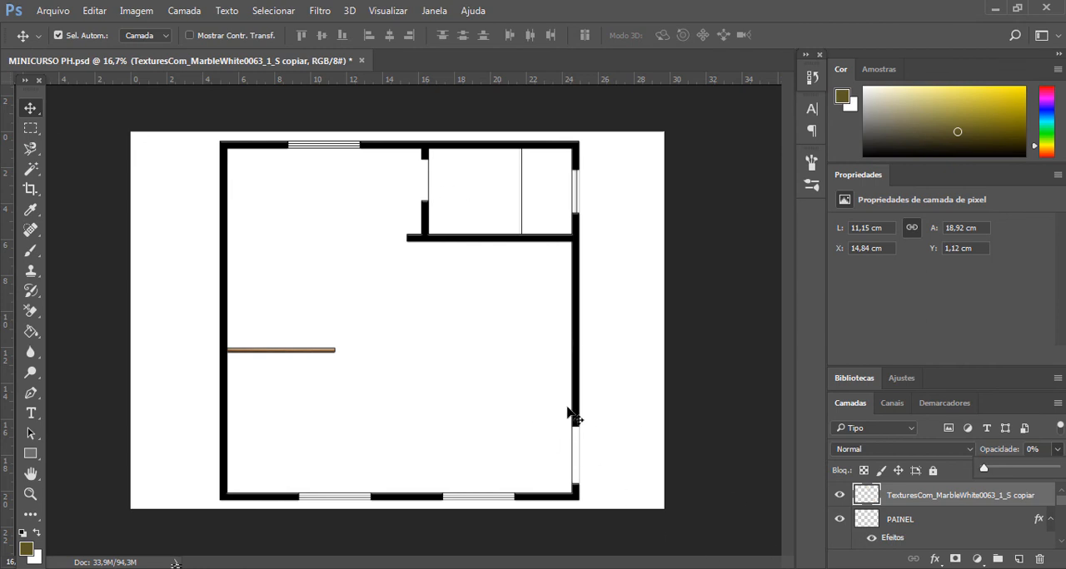
- On the PLANTA HUMANIZA_MINICURSO layer, select the inside of the upper interior door opening with the Magic Wand (Varinha Mágica)
{"action": "left_click", "coordinate": [962, 531]}
{"action": "scroll", "coordinate": [958, 532], "scroll_direction": "down", "scroll_amount": 2}
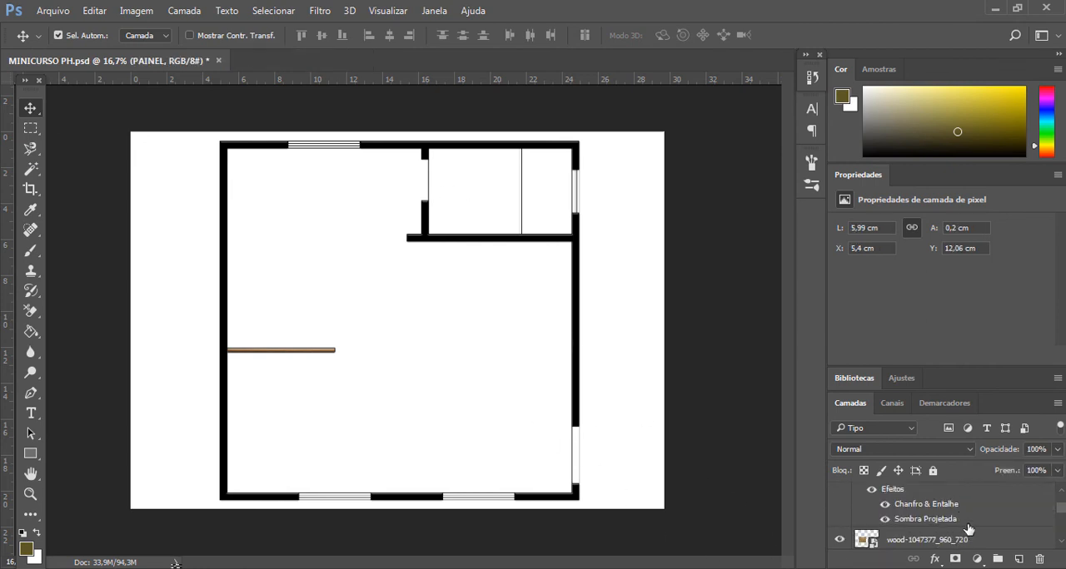
{"action": "scroll", "coordinate": [966, 525], "scroll_direction": "down", "scroll_amount": 5}
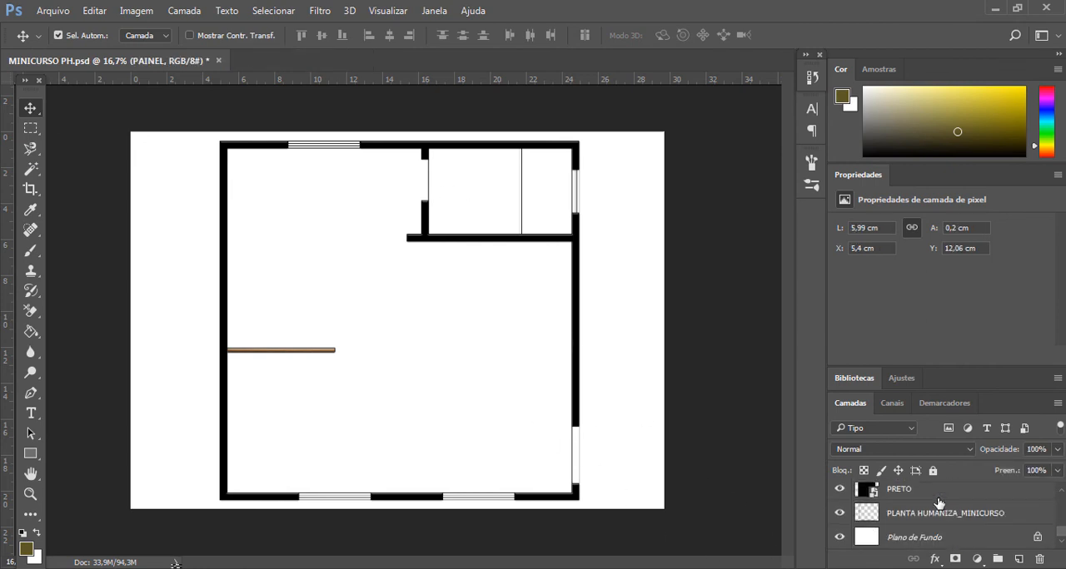
{"action": "left_click", "coordinate": [912, 515]}
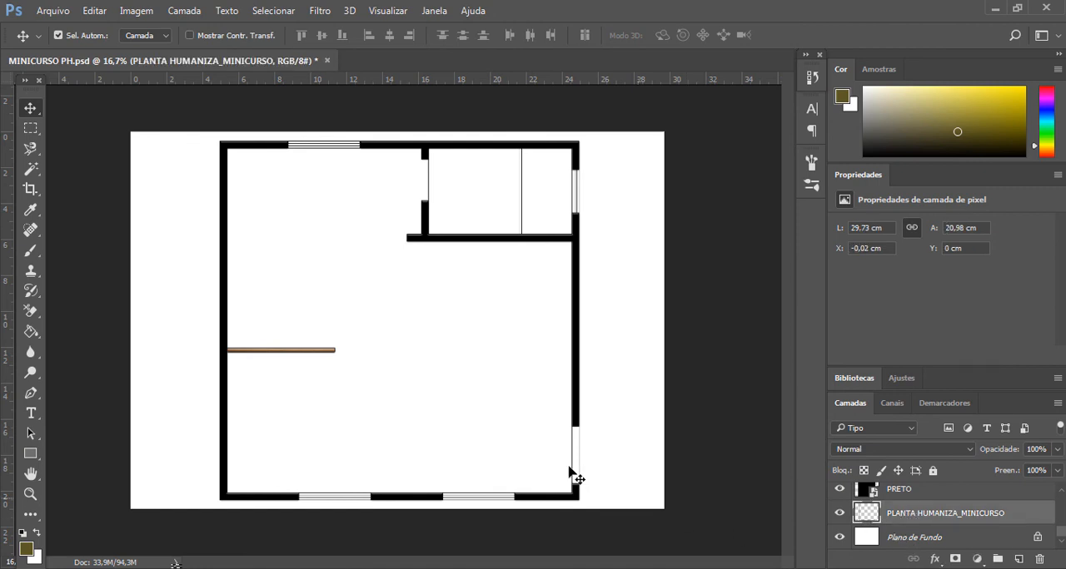
{"action": "key", "text": "ctrl+plus"}
{"action": "key", "text": "ctrl+plus"}
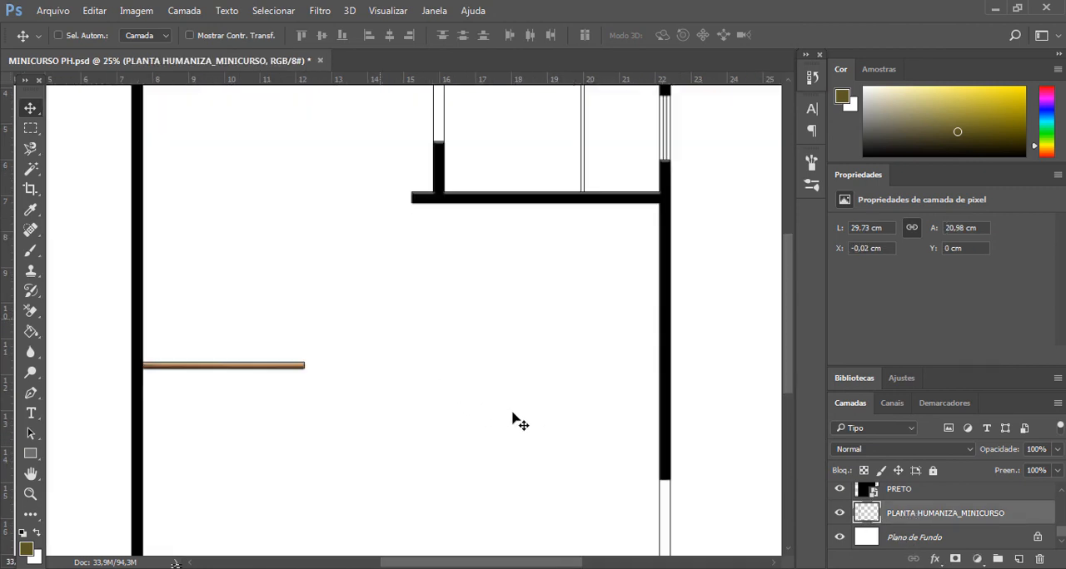
{"action": "scroll", "coordinate": [518, 399], "scroll_direction": "up", "scroll_amount": 1}
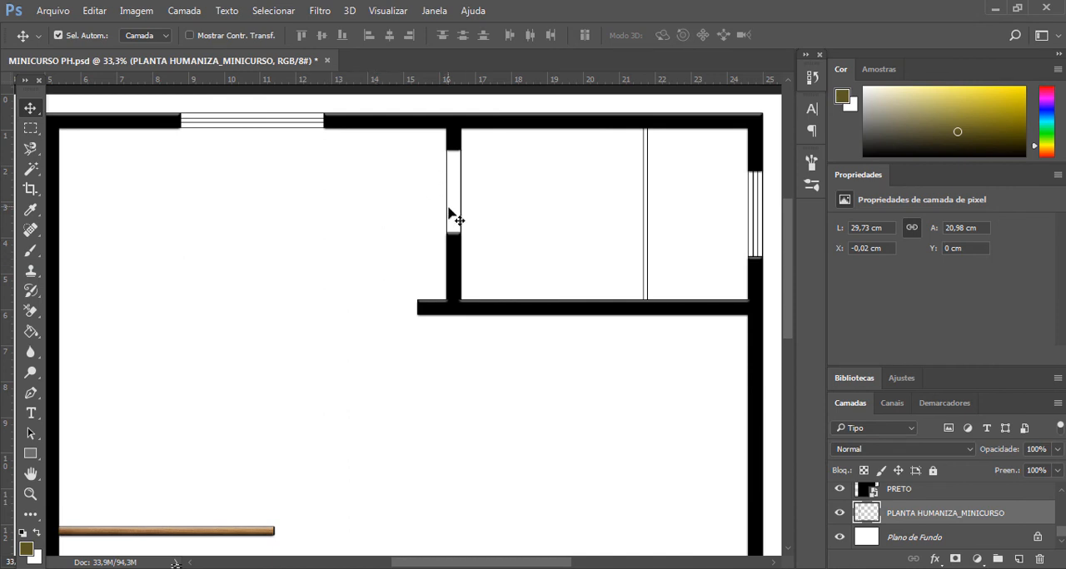
{"action": "left_click", "coordinate": [38, 175]}
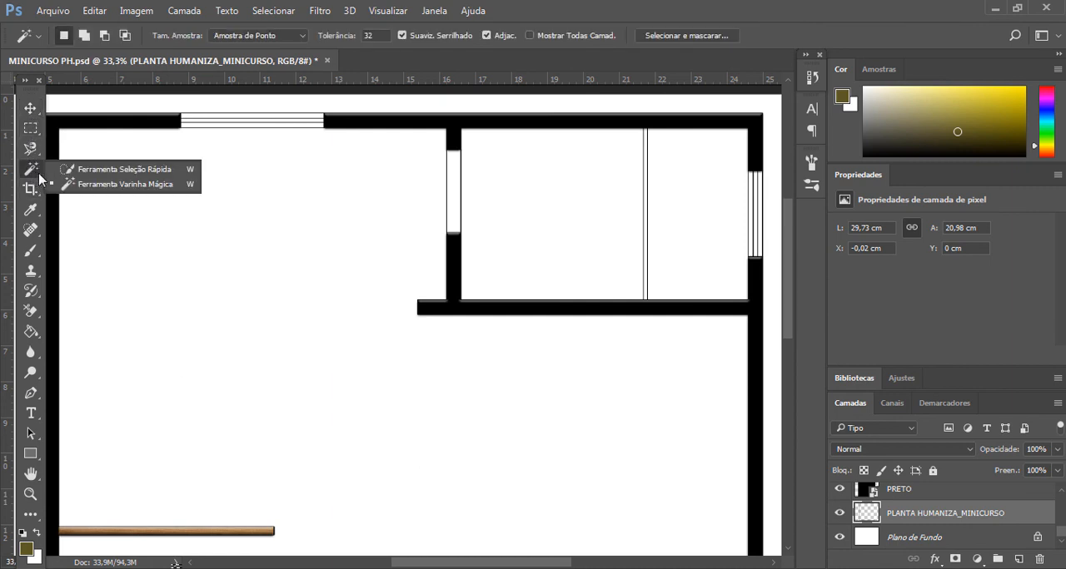
{"action": "left_click", "coordinate": [83, 169]}
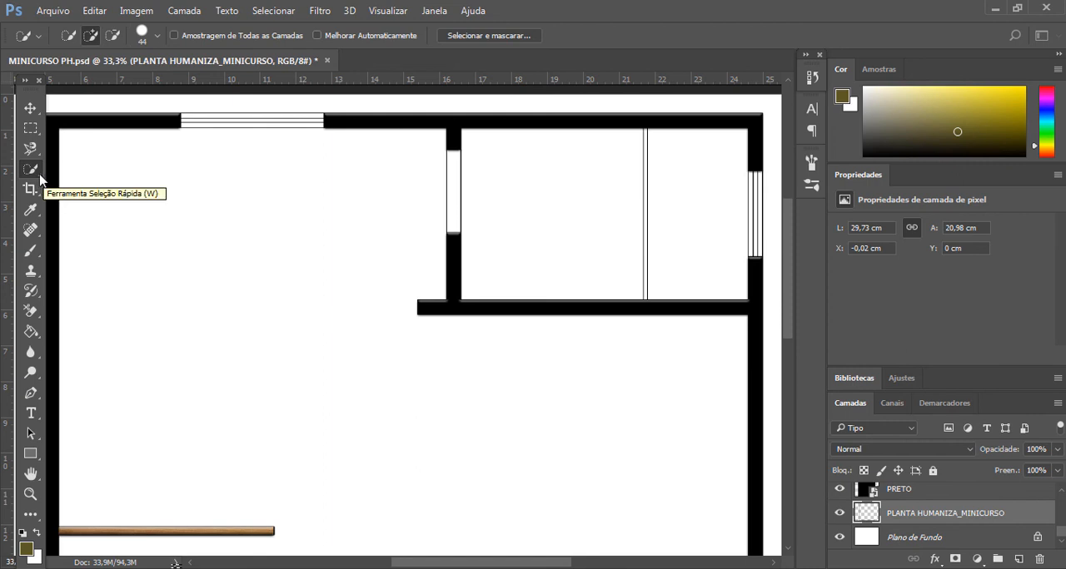
{"action": "left_click", "coordinate": [38, 174]}
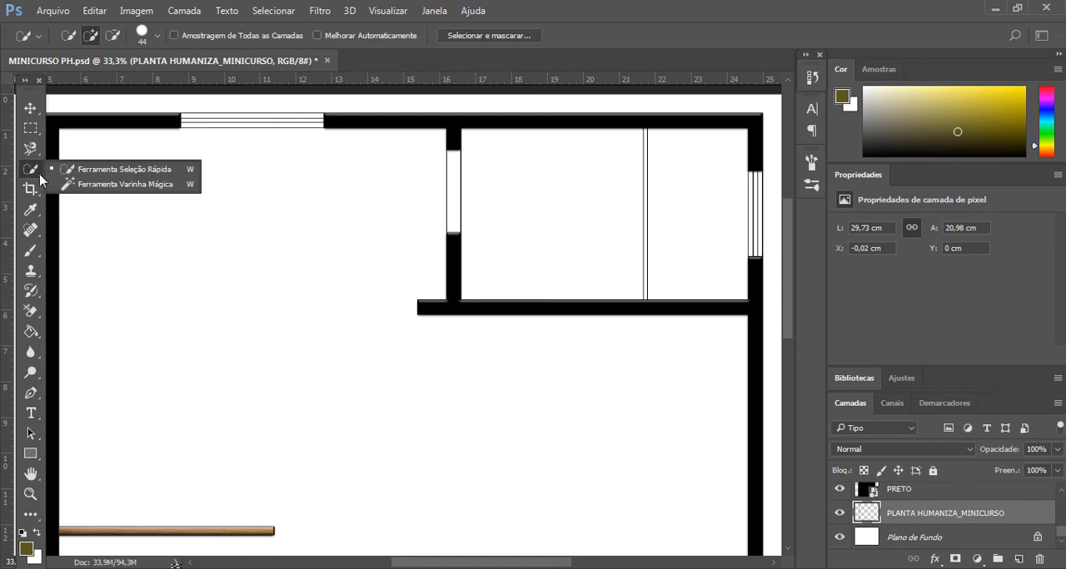
{"action": "left_click", "coordinate": [125, 184]}
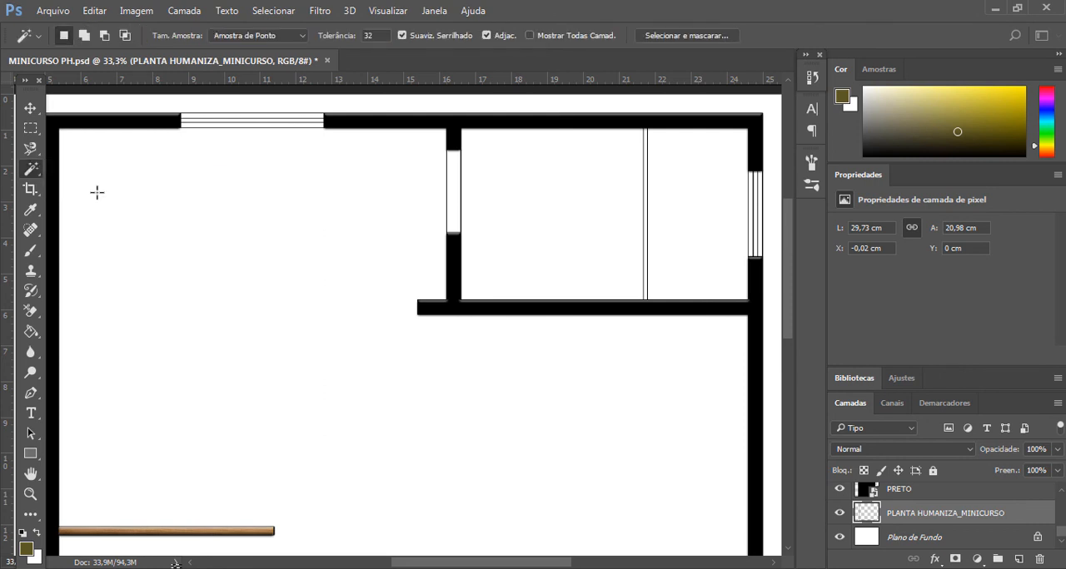
{"action": "left_click", "coordinate": [454, 183]}
- Add the inside of the door opening at the lower end of the right exterior wall to the selection
{"action": "scroll", "coordinate": [678, 430], "scroll_direction": "down", "scroll_amount": 2}
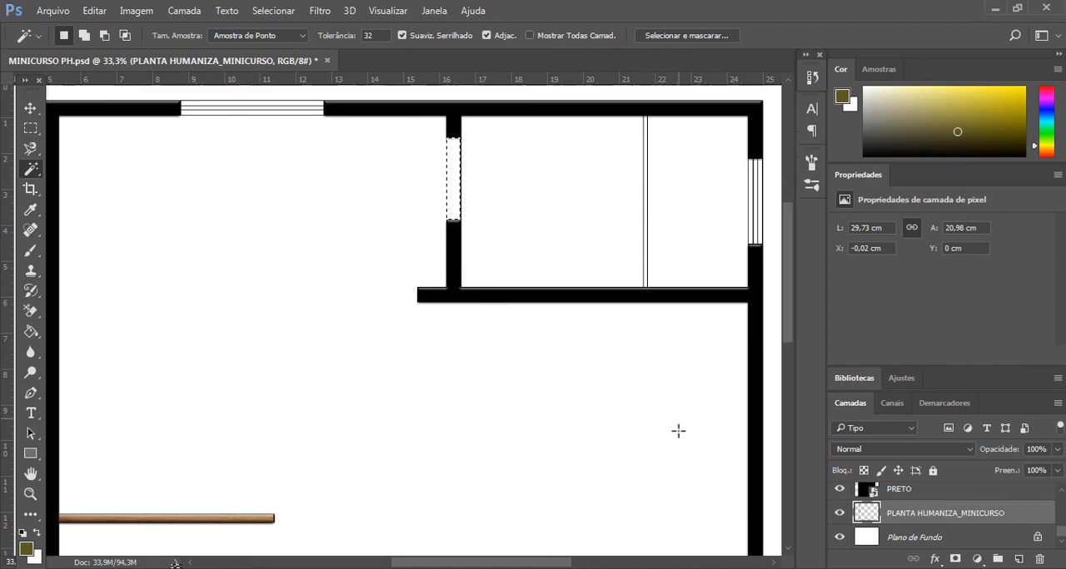
{"action": "scroll", "coordinate": [678, 430], "scroll_direction": "down", "scroll_amount": 8}
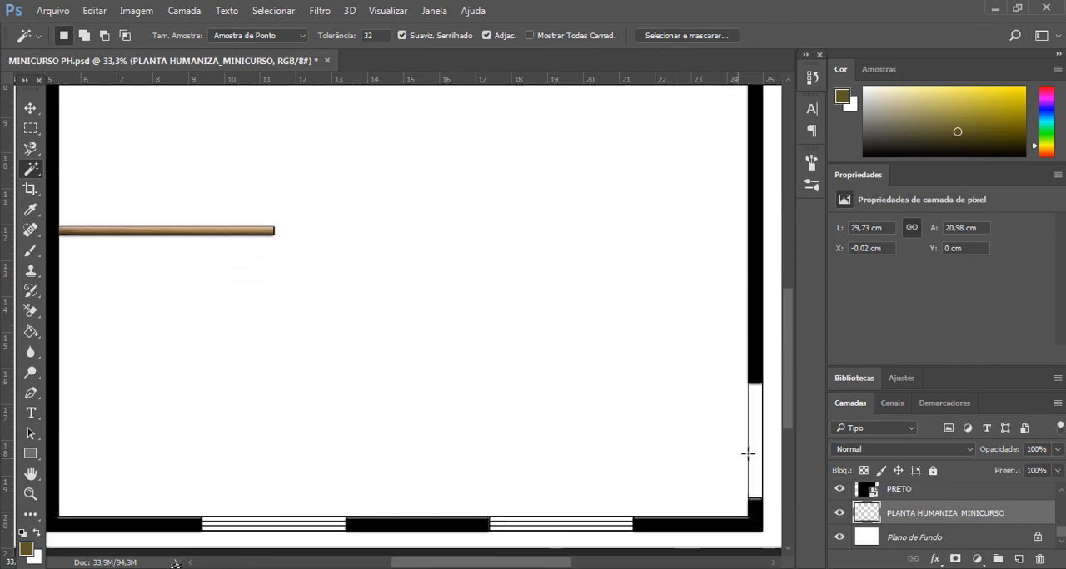
{"action": "key", "text": "shift"}
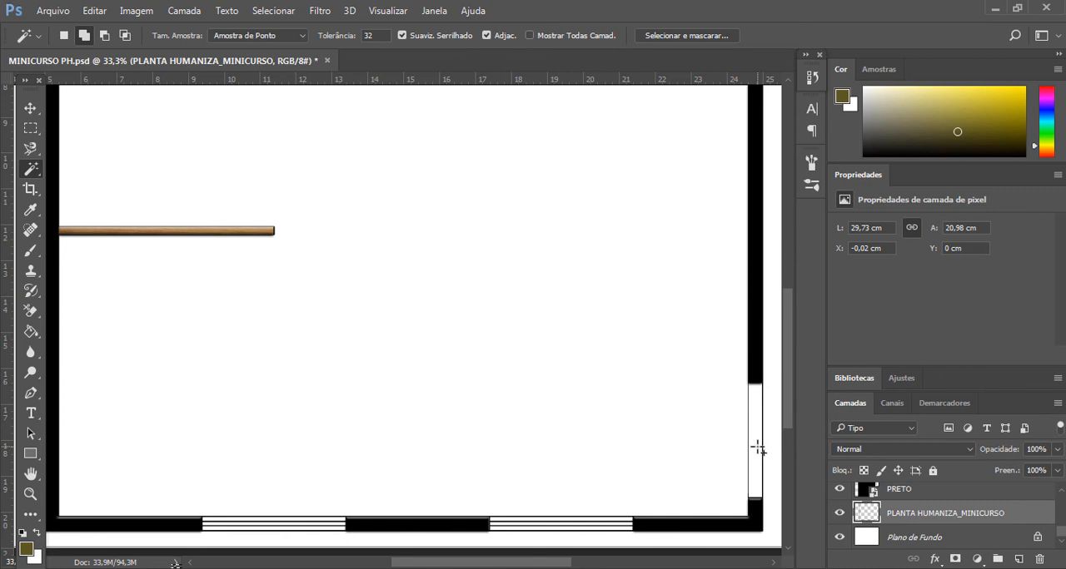
{"action": "left_click", "coordinate": [756, 445], "text": "shift"}
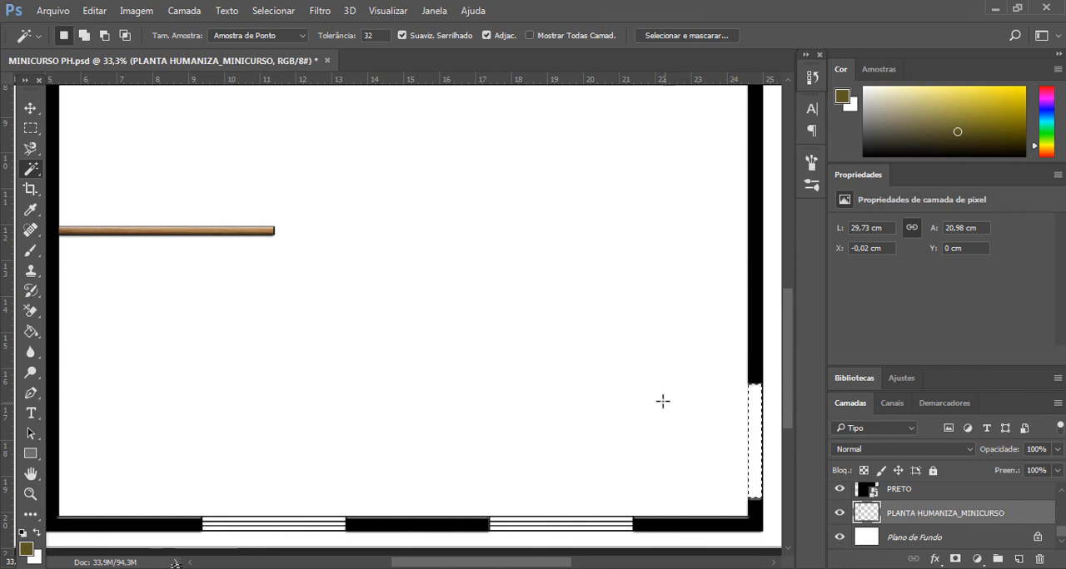
{"action": "key", "text": "ctrl+minus"}
{"action": "key", "text": "ctrl+minus"}
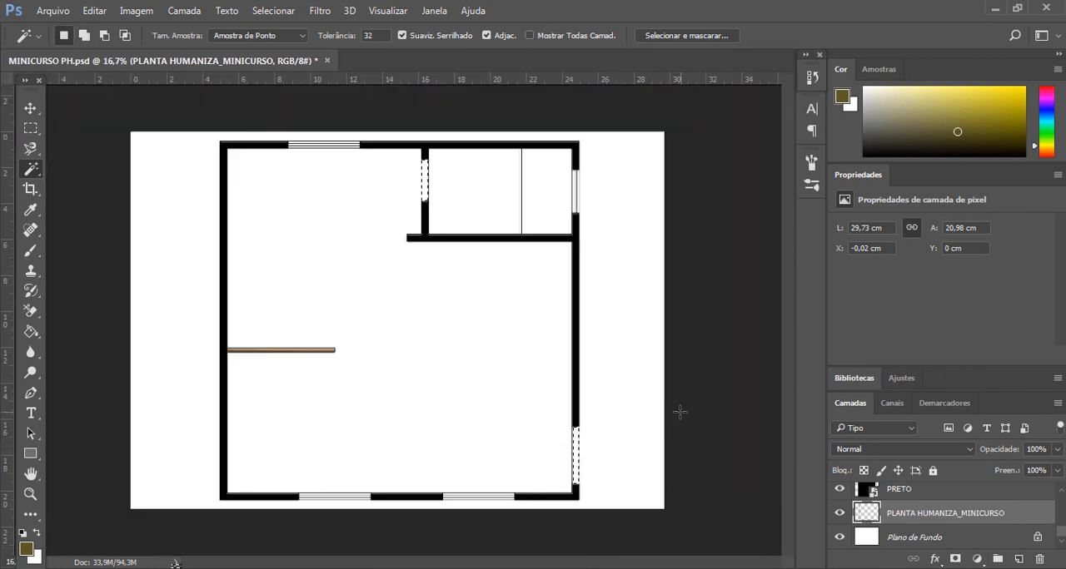
{"action": "left_click", "coordinate": [424, 170], "text": "shift"}
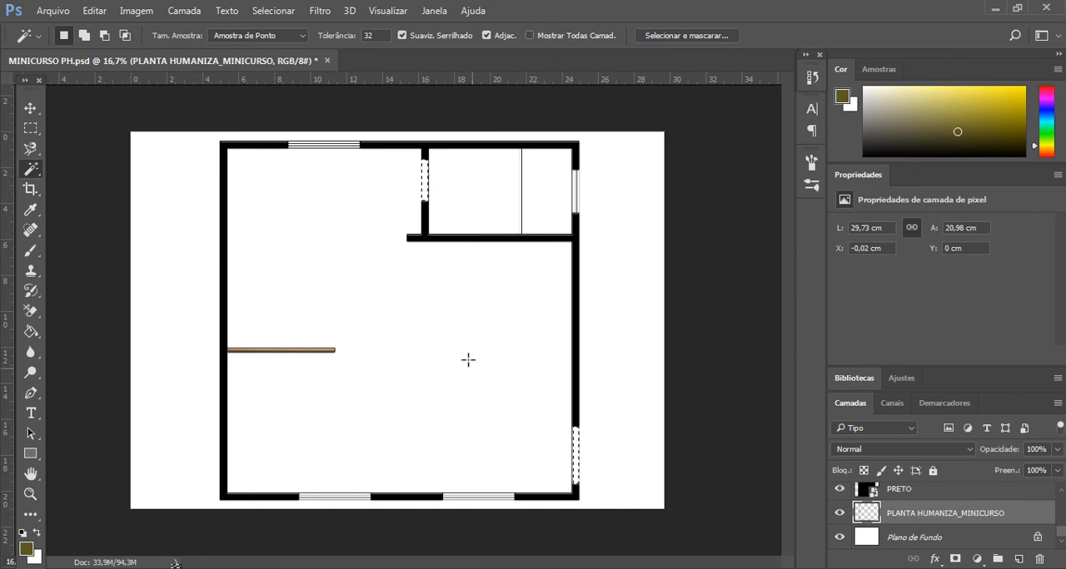
- Copy the selected door areas of the merged marble layer to a new layer and set its opacity to 100%
{"action": "scroll", "coordinate": [945, 524], "scroll_direction": "up", "scroll_amount": 5}
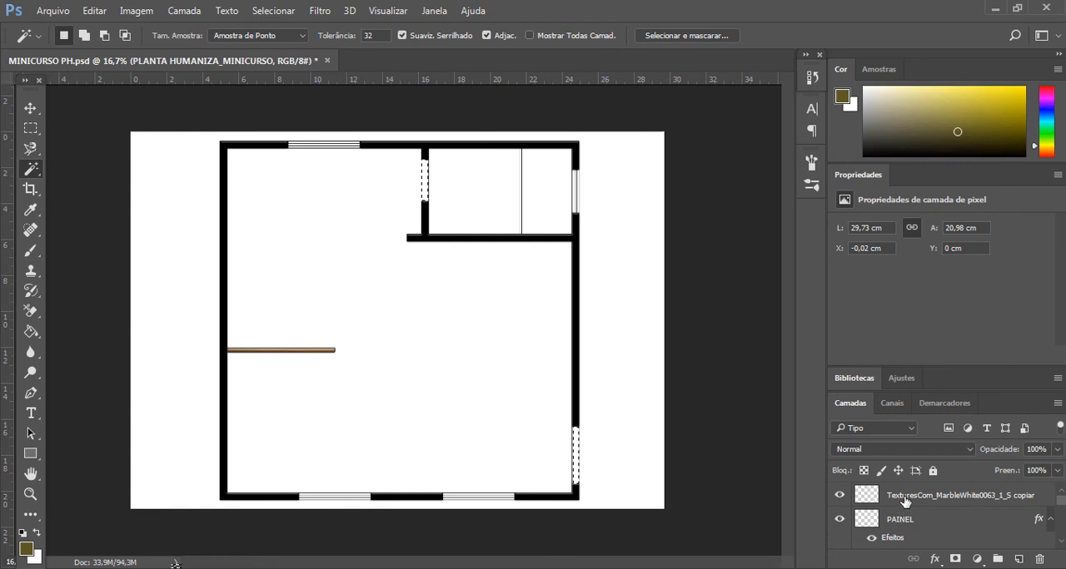
{"action": "left_click", "coordinate": [864, 496]}
{"action": "right_click", "coordinate": [577, 461]}
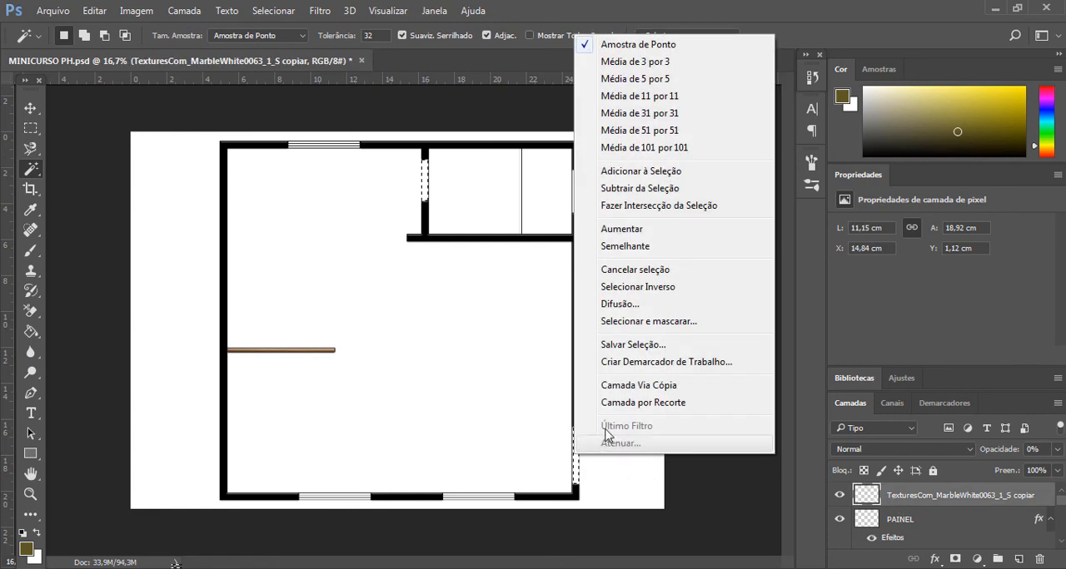
{"action": "left_click", "coordinate": [638, 385]}
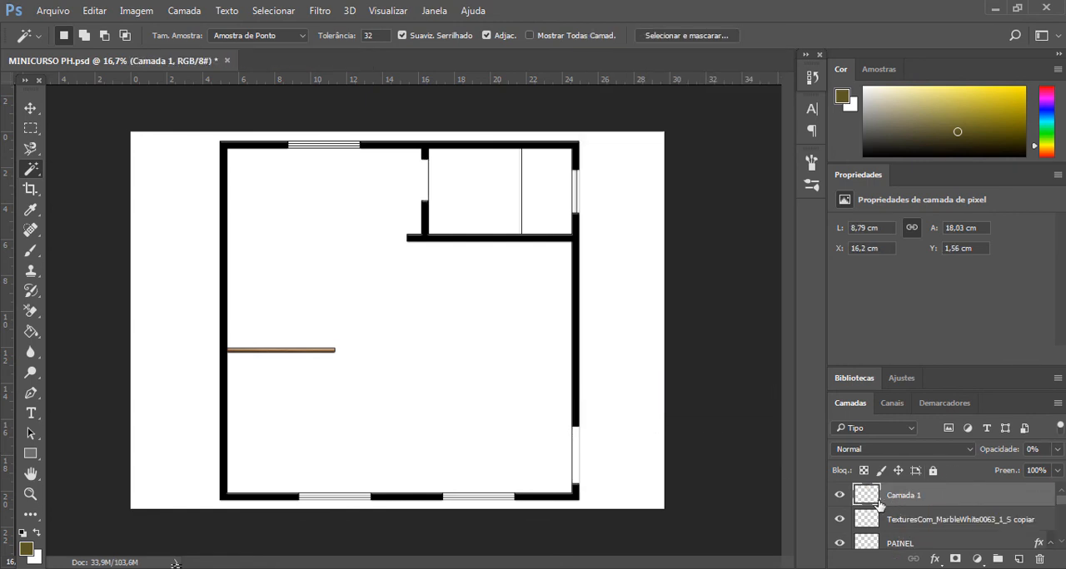
{"action": "left_click", "coordinate": [1059, 449]}
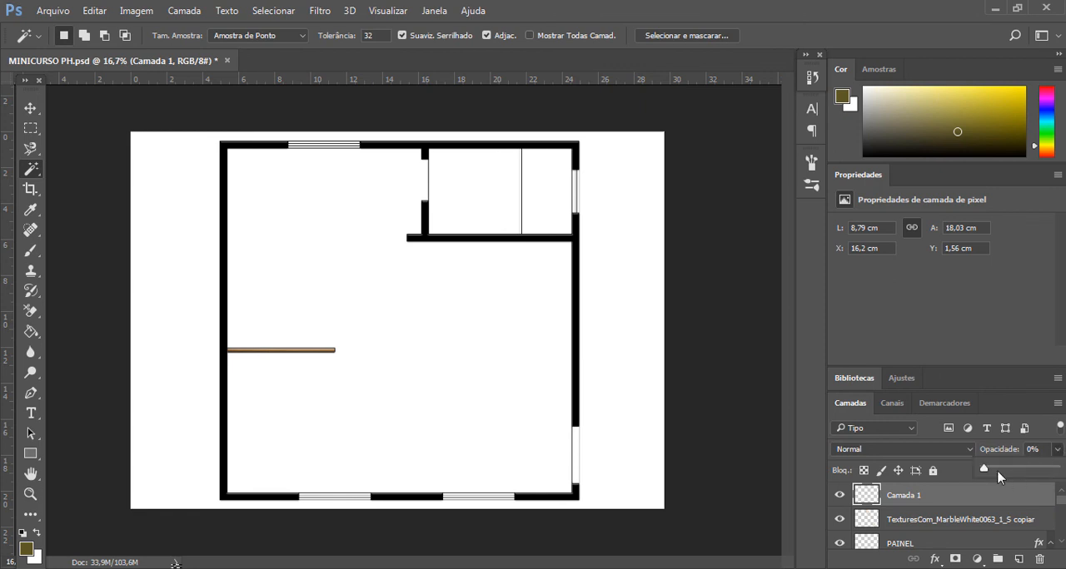
{"action": "left_click_drag", "start_coordinate": [984, 472], "coordinate": [1055, 471]}
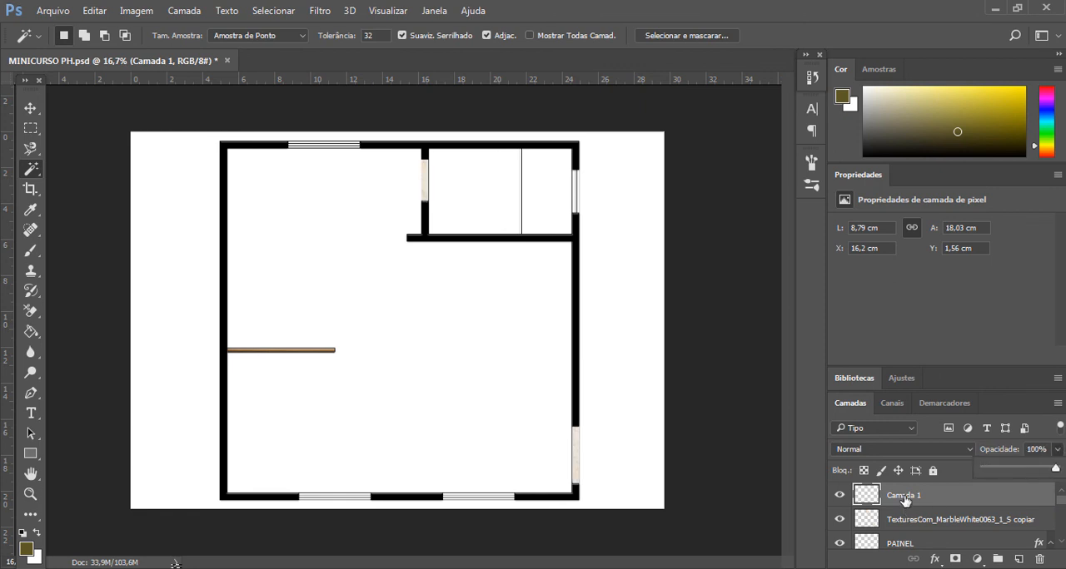
- Rename the new door-opening marble layer as SOLEIRAS and make the merged marble texture layer active
{"action": "double_click", "coordinate": [904, 496]}
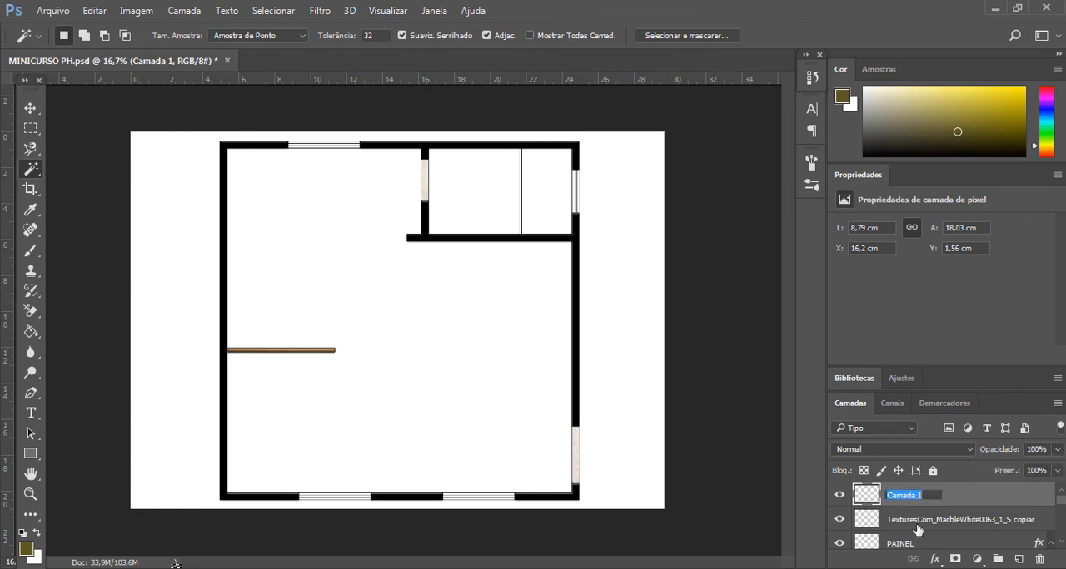
{"action": "type", "text": "SOLEIRAS"}
{"action": "left_click", "coordinate": [915, 529]}
{"action": "left_click", "coordinate": [918, 501]}
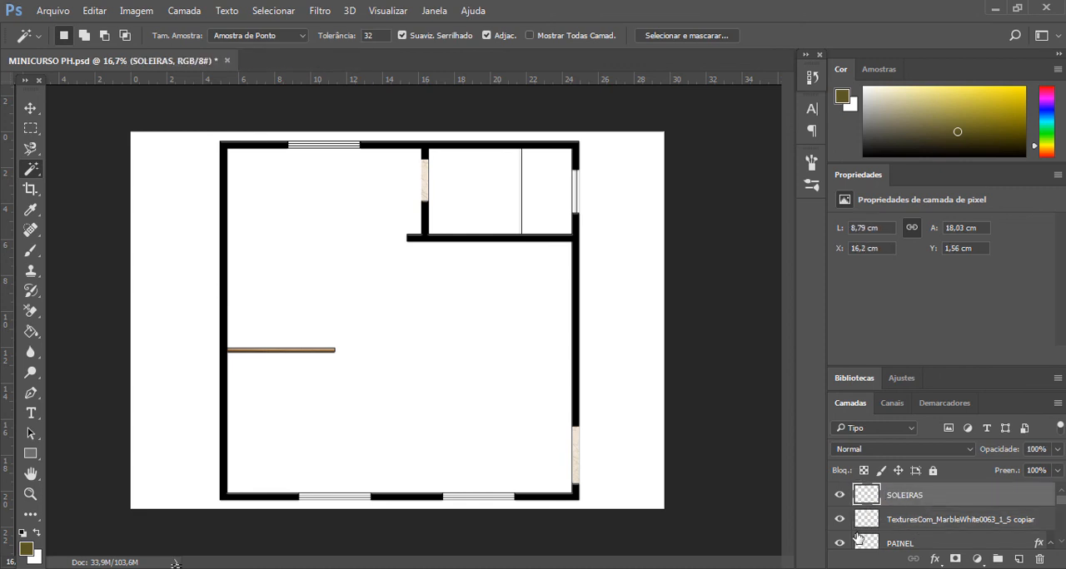
{"action": "left_click", "coordinate": [897, 524]}
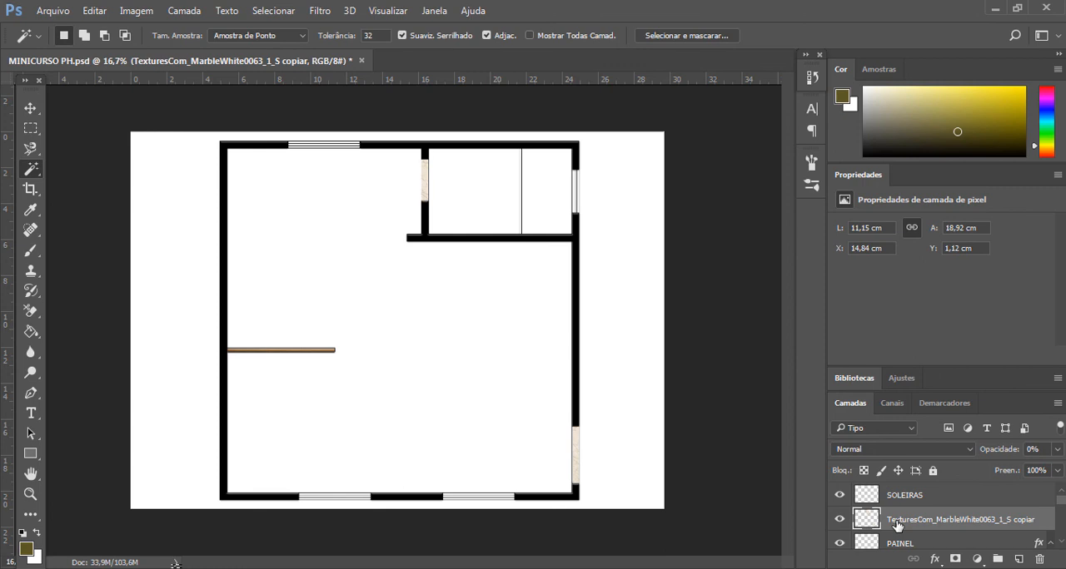
{"action": "scroll", "coordinate": [906, 518], "scroll_direction": "down", "scroll_amount": 1}
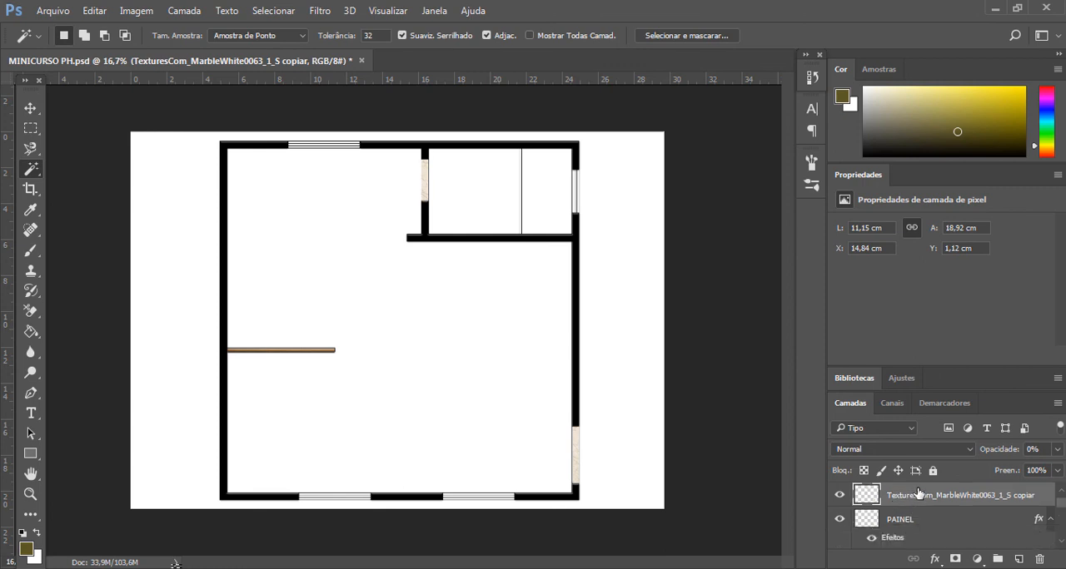
{"action": "scroll", "coordinate": [917, 494], "scroll_direction": "up", "scroll_amount": 1}
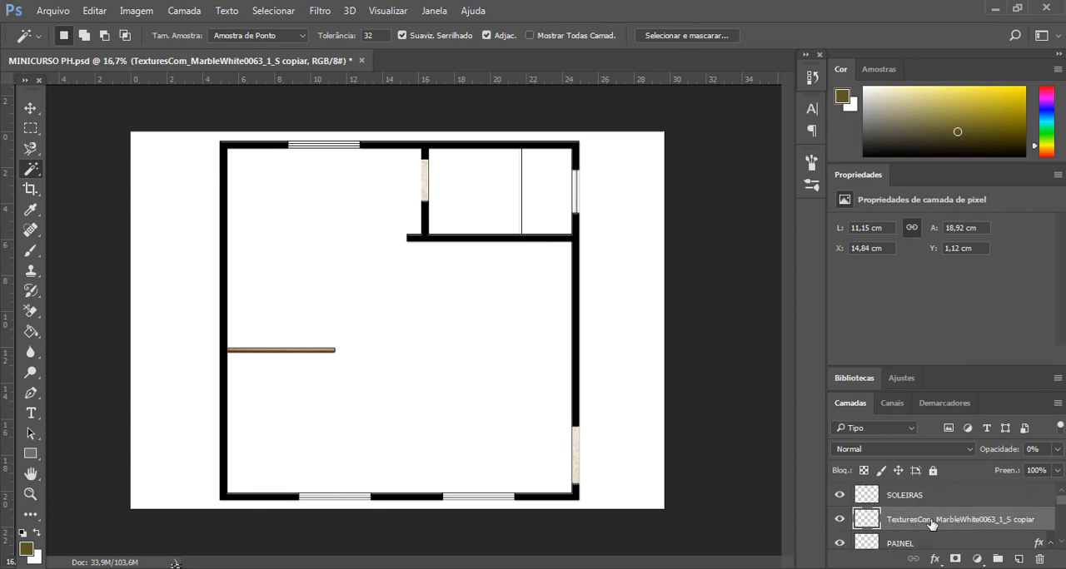
{"action": "left_click", "coordinate": [1057, 449]}
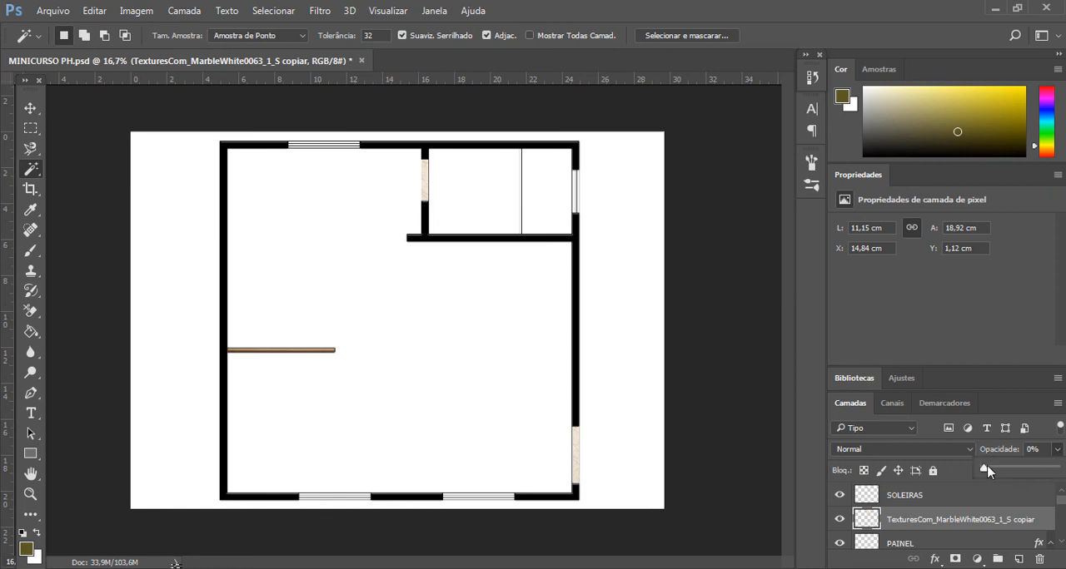
{"action": "left_click_drag", "start_coordinate": [1014, 469], "coordinate": [925, 506]}
- Apply a drop shadow (Sombra Projetada) and a bevel (Chanfro & Entalhe) with Contorno enabled to the SOLEIRAS layer
{"action": "left_click", "coordinate": [891, 500]}
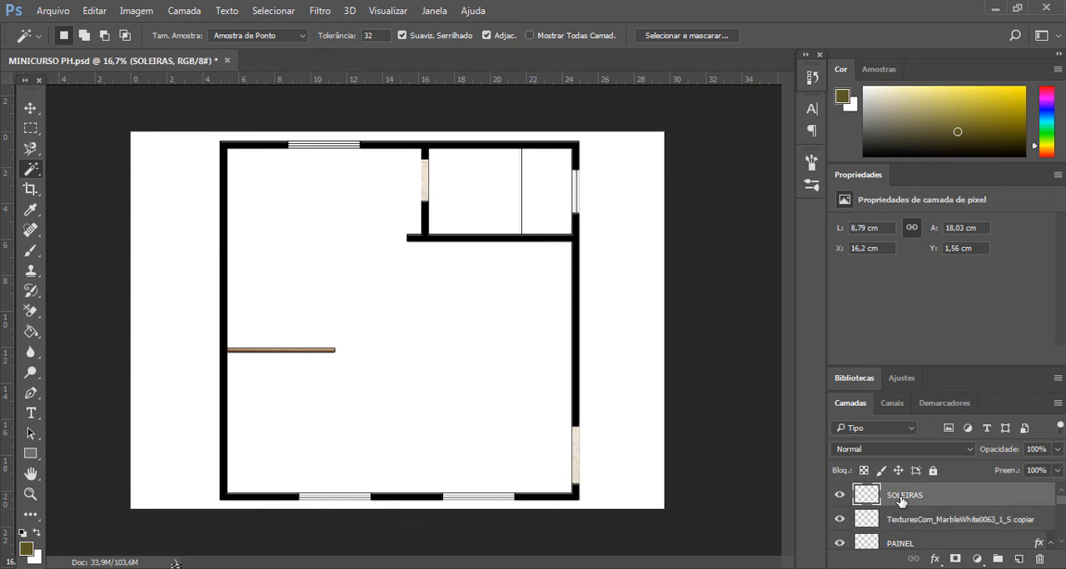
{"action": "right_click", "coordinate": [914, 499]}
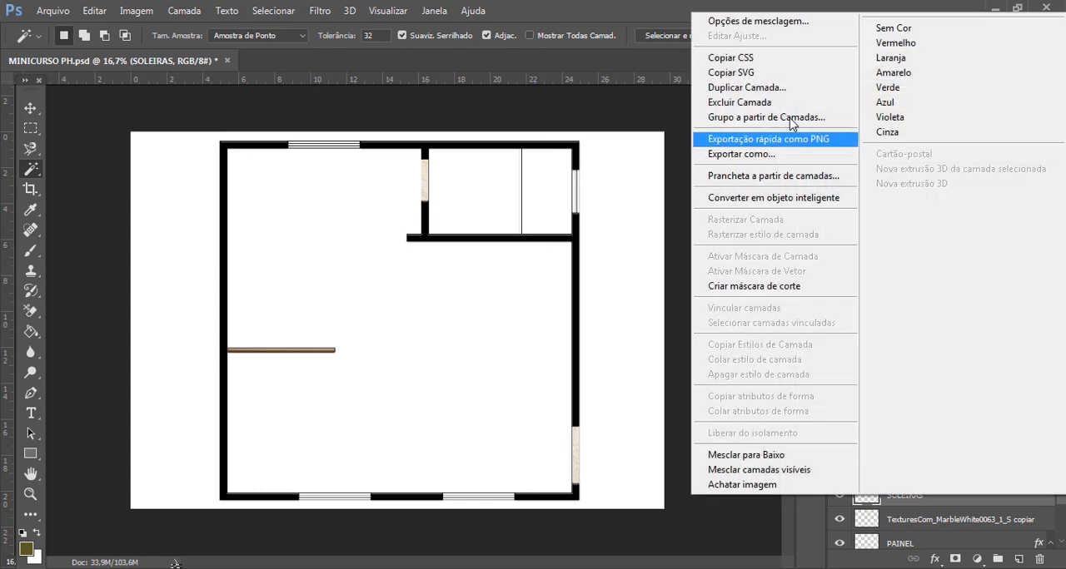
{"action": "left_click", "coordinate": [760, 27]}
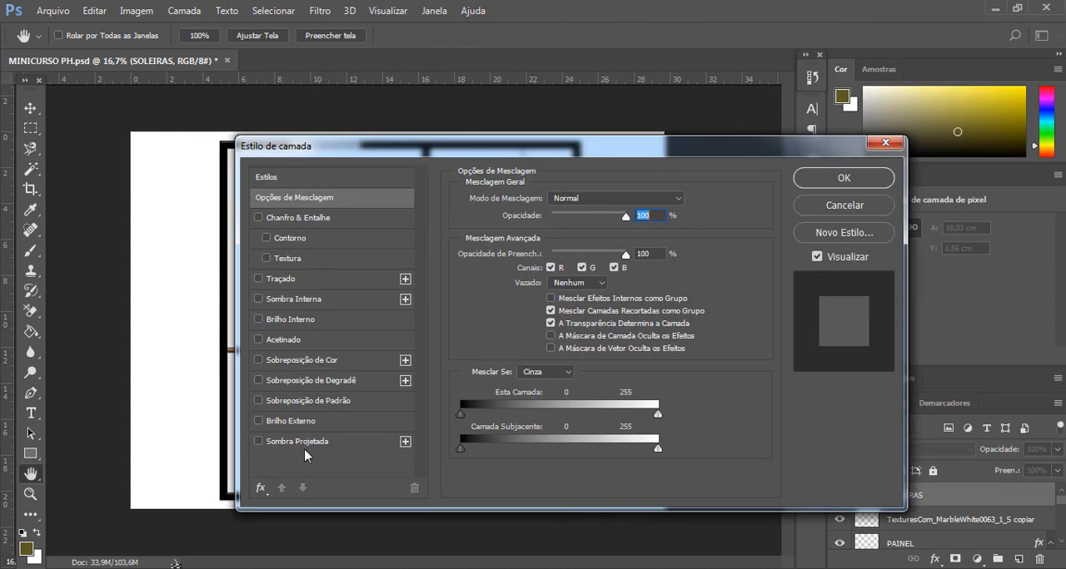
{"action": "left_click", "coordinate": [306, 443]}
{"action": "left_click", "coordinate": [288, 239]}
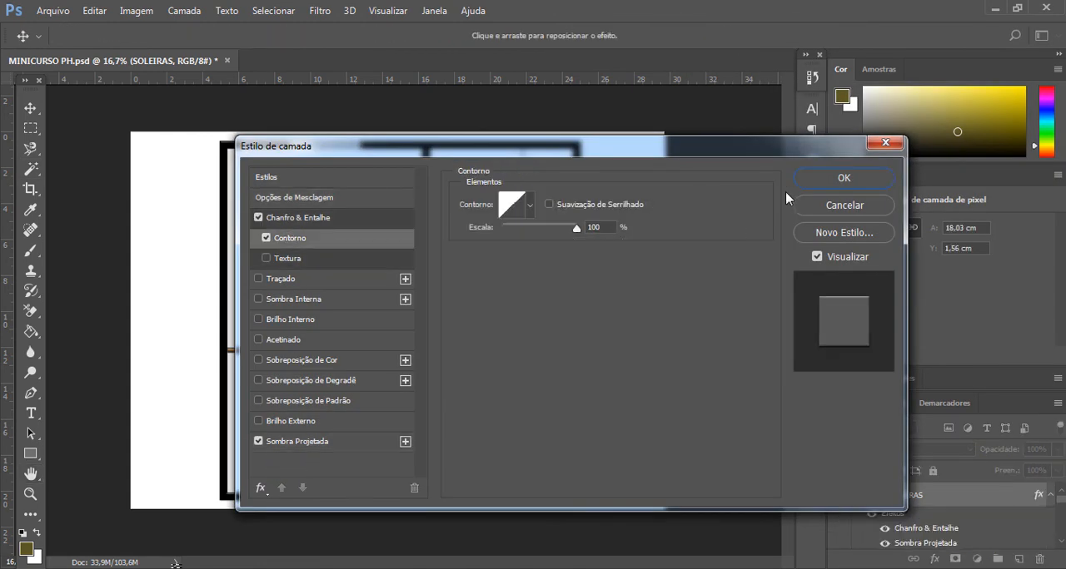
{"action": "left_click", "coordinate": [864, 178]}
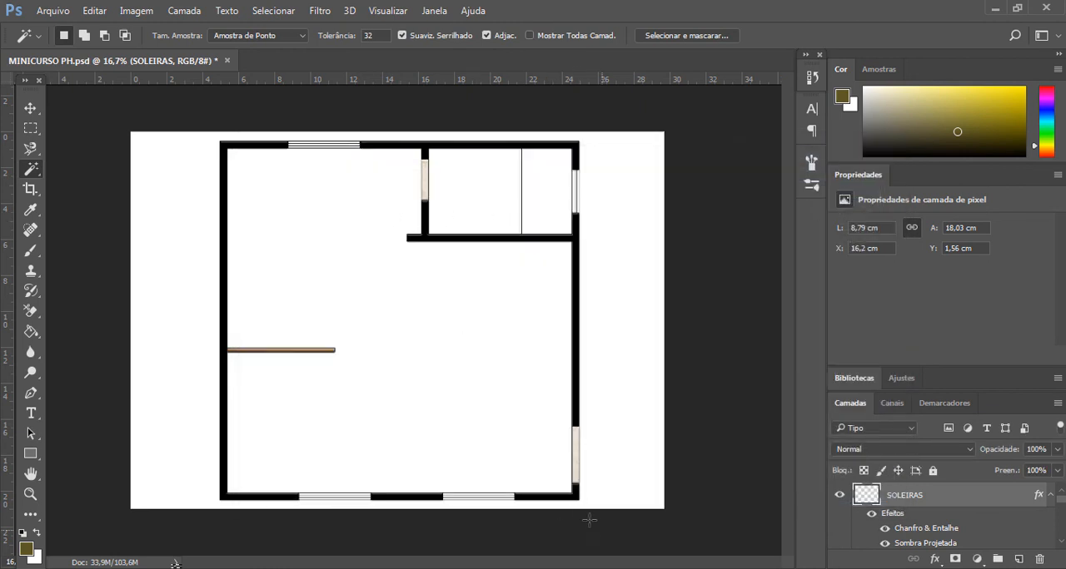